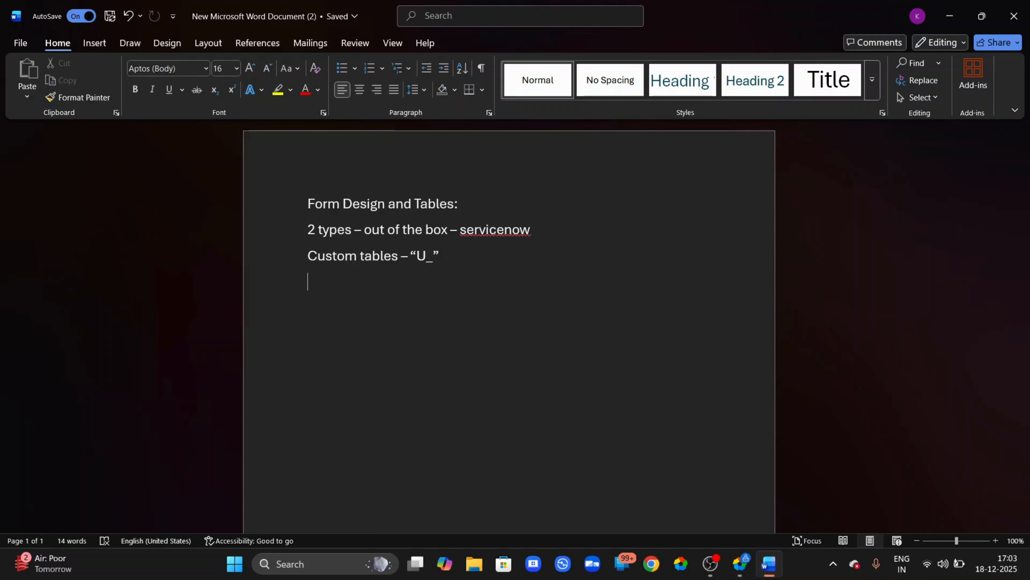
# Add the word "form" on the empty line below the custom tables note
pyautogui.write('form')
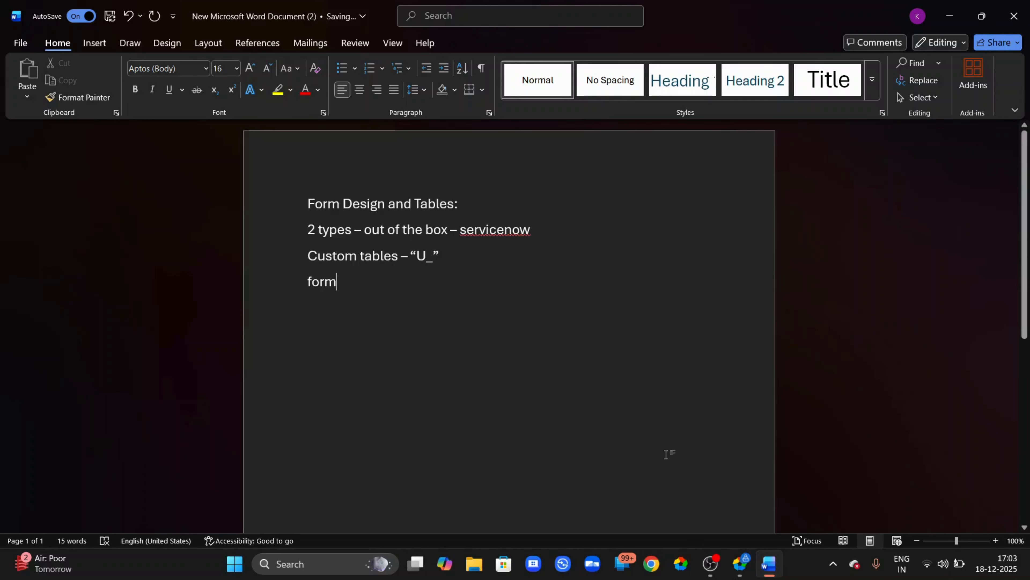
# Switch to the ServiceNow browser window, filter the navigator for "table" and open Tables under System Definition
pyautogui.click(740, 564)
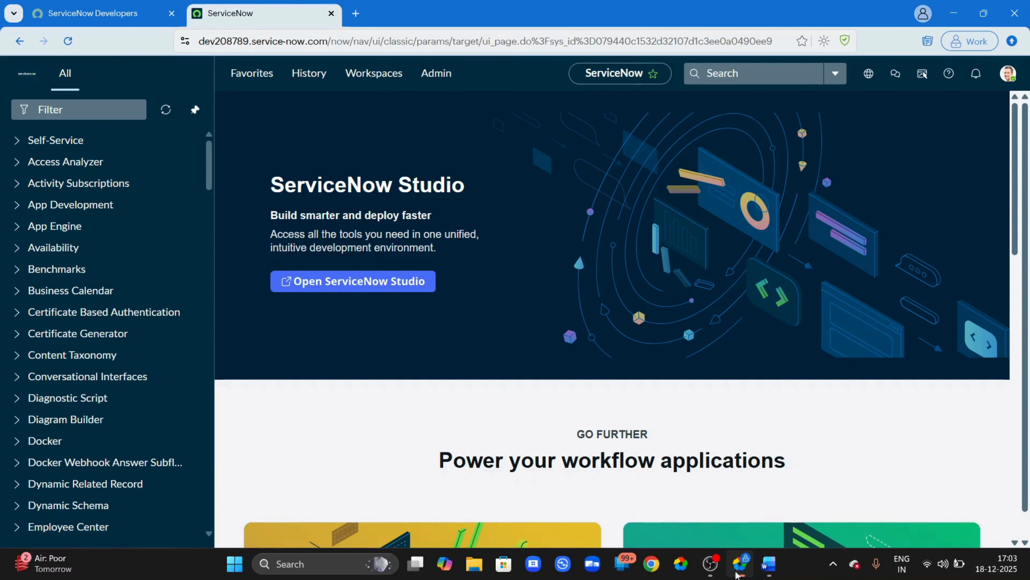
pyautogui.click(60, 106)
pyautogui.write('t')
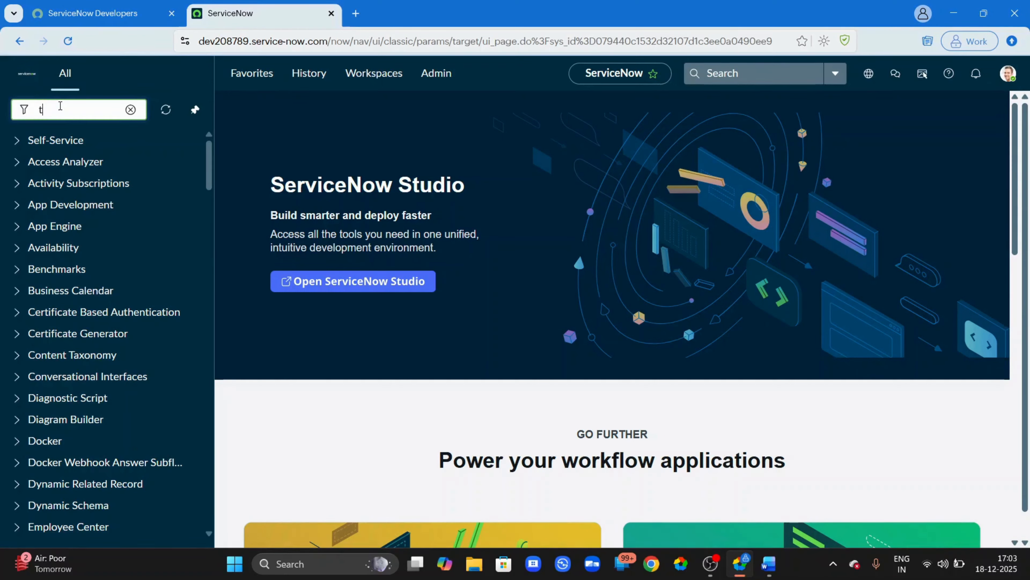
pyautogui.write('able')
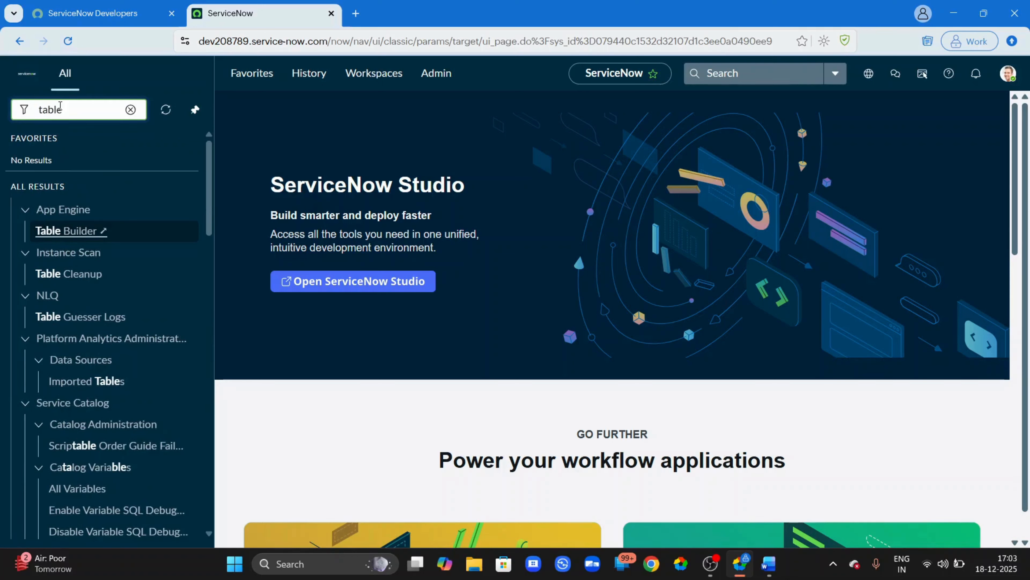
pyautogui.scroll(-12, 42, 360)
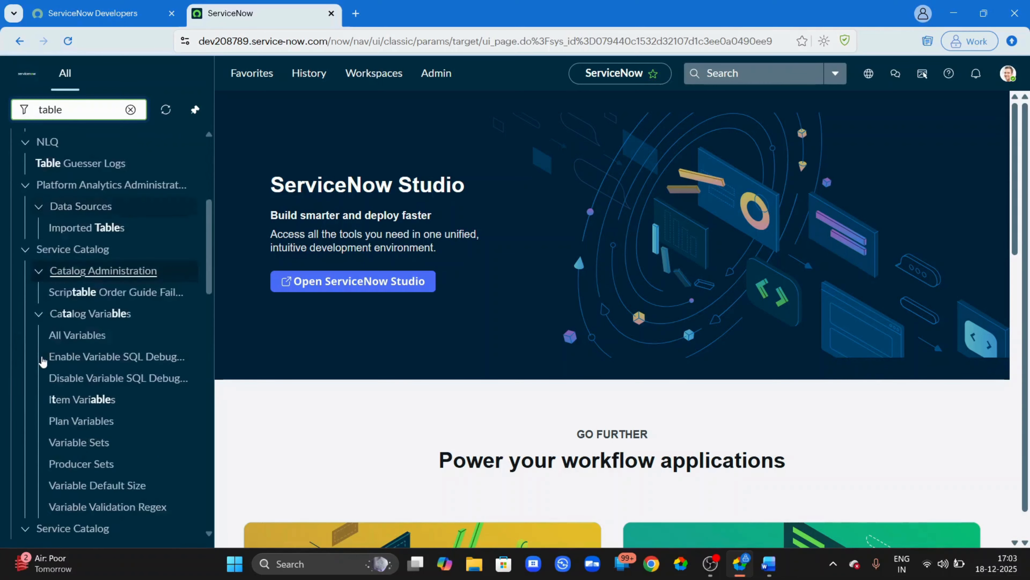
pyautogui.scroll(-7, 42, 360)
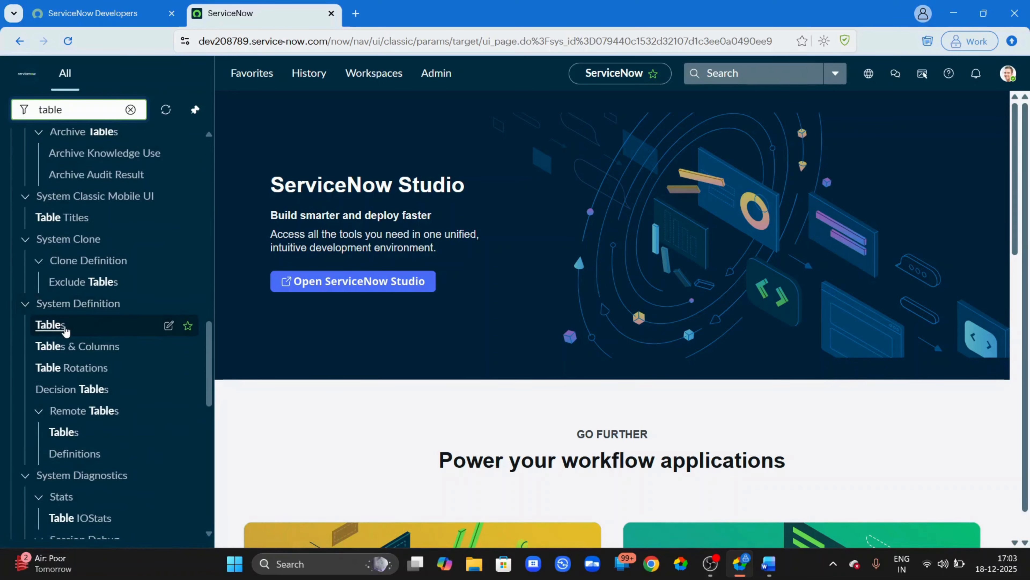
pyautogui.click(62, 324)
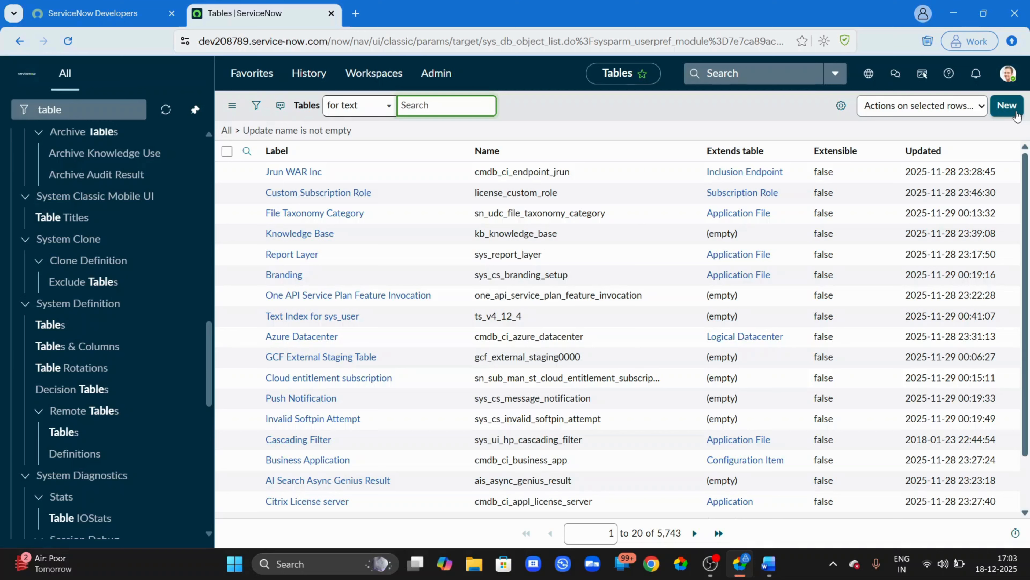
# Start a new table record and set its label to Employee Information, letting the name fill in automatically
pyautogui.click(1007, 106)
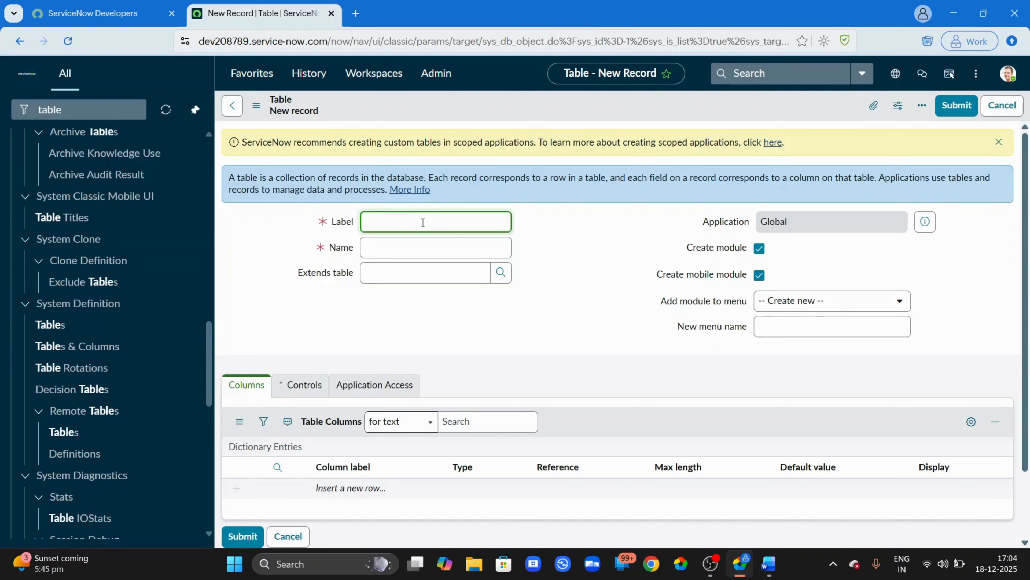
pyautogui.write('Employee Information')
pyautogui.click(545, 260)
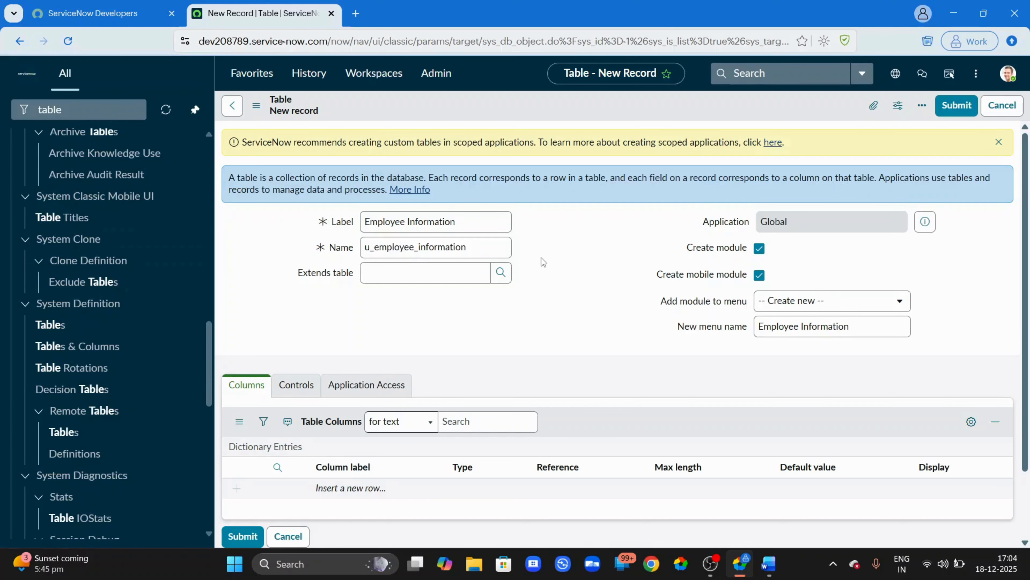
# Try to remove the u_ prefix from the new table's name
pyautogui.click(366, 251)
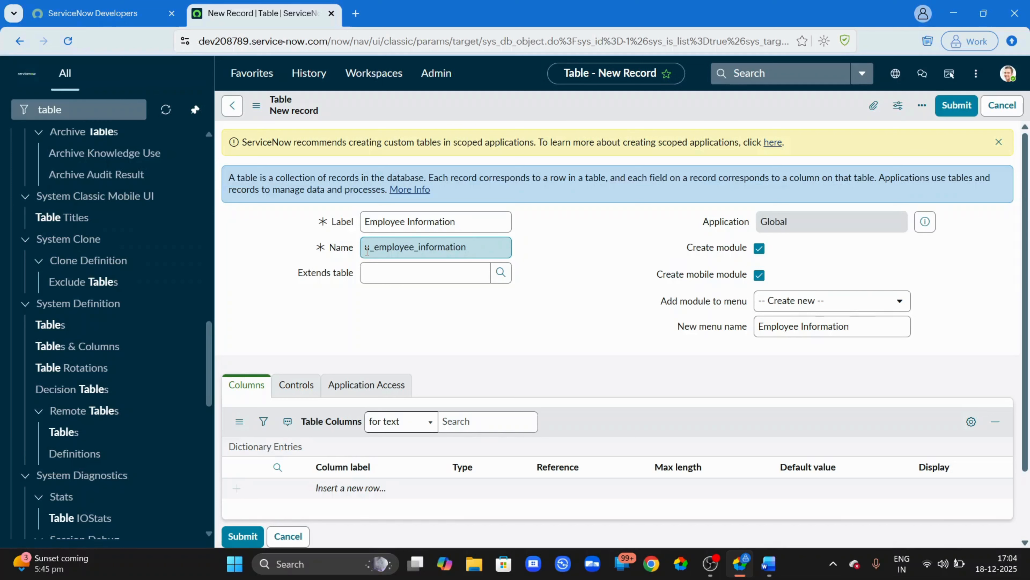
pyautogui.moveTo(380, 250); pyautogui.dragTo(364, 250)
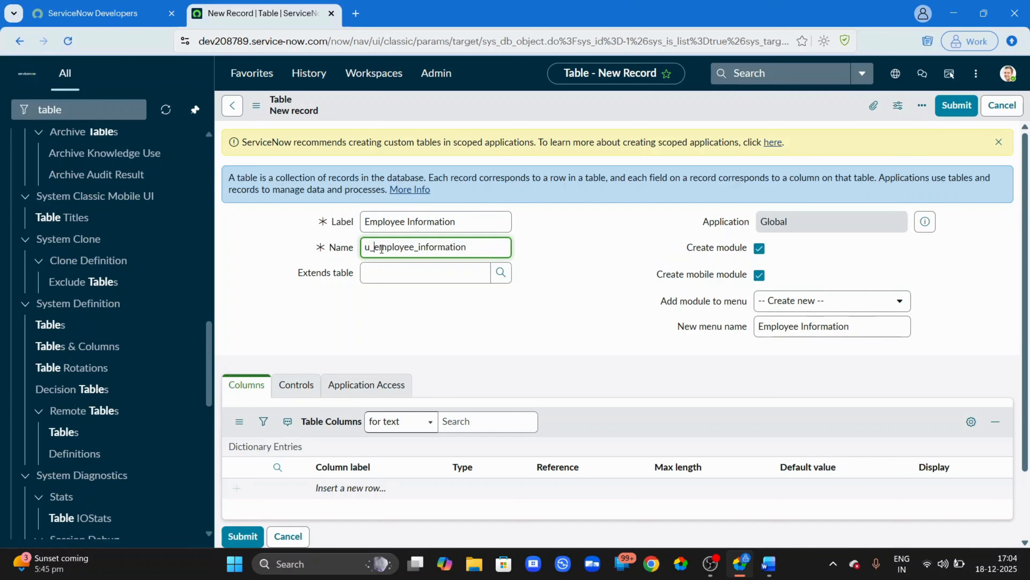
pyautogui.write('e')
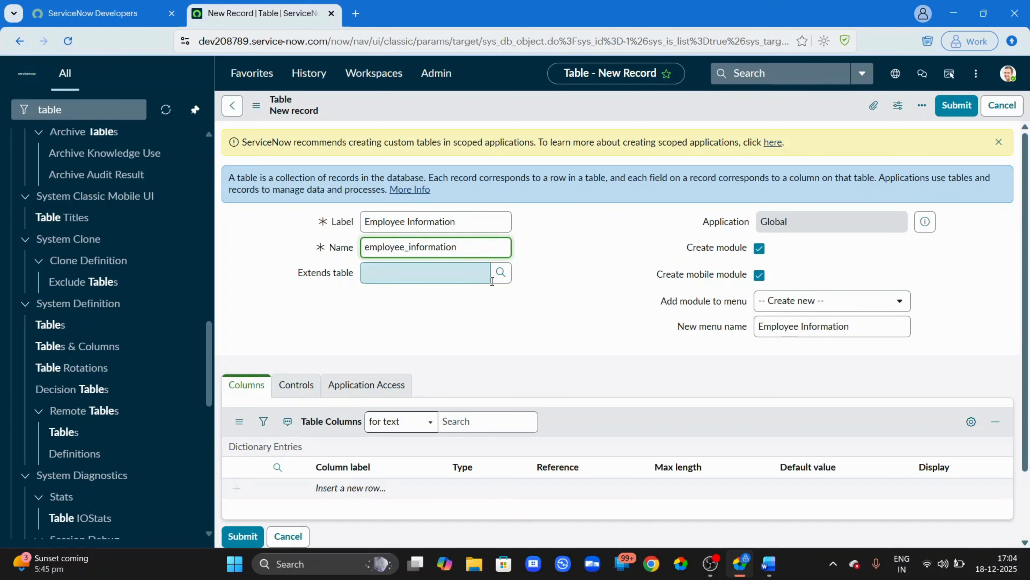
pyautogui.click(581, 289)
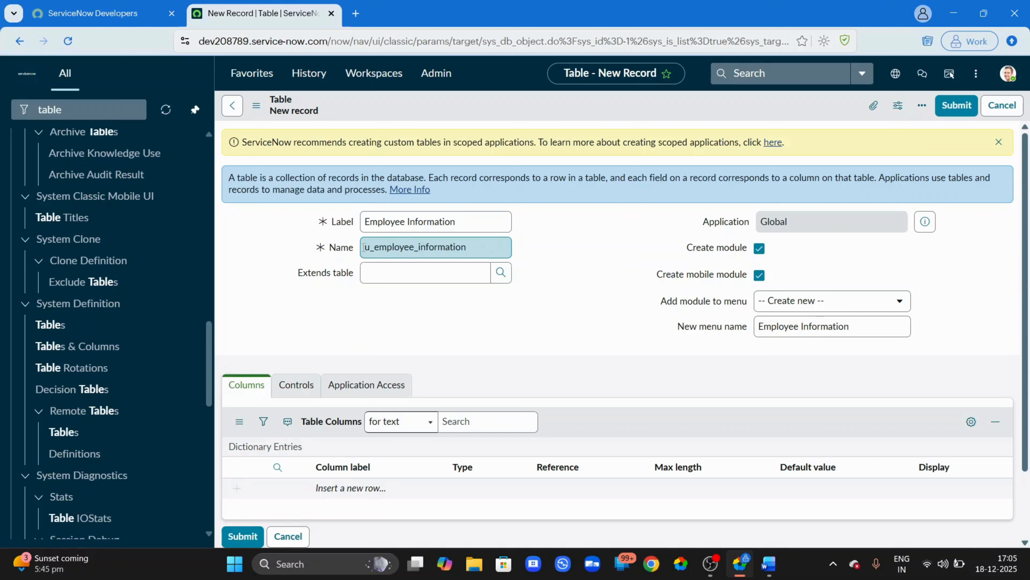
pyautogui.click(461, 222)
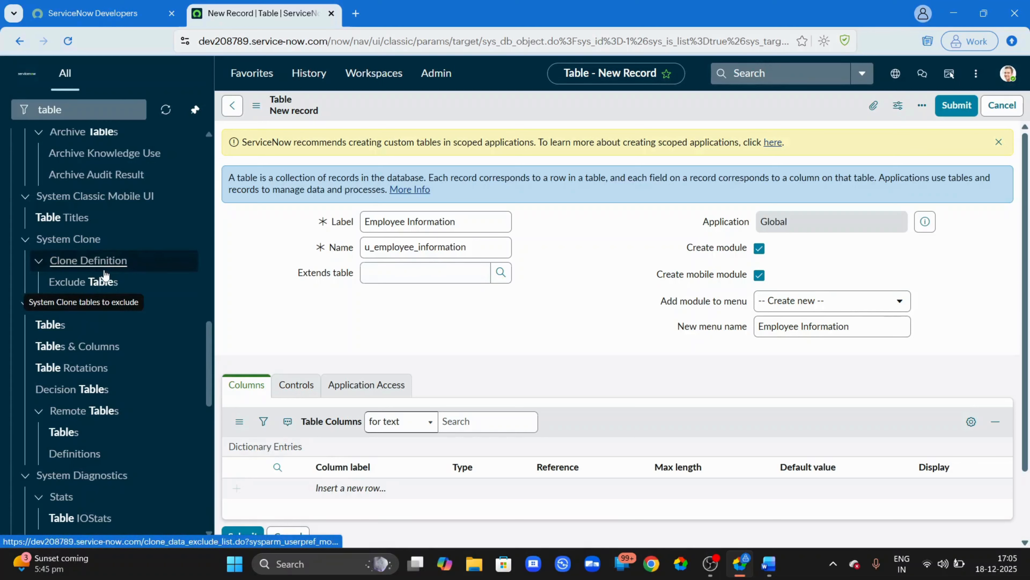
pyautogui.scroll(3, 59, 241)
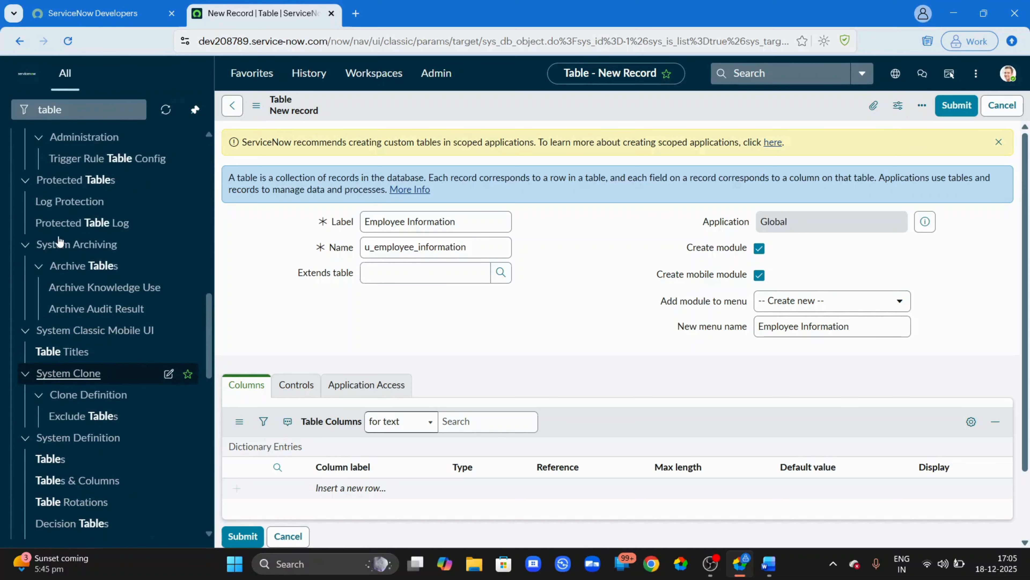
pyautogui.scroll(3, 61, 252)
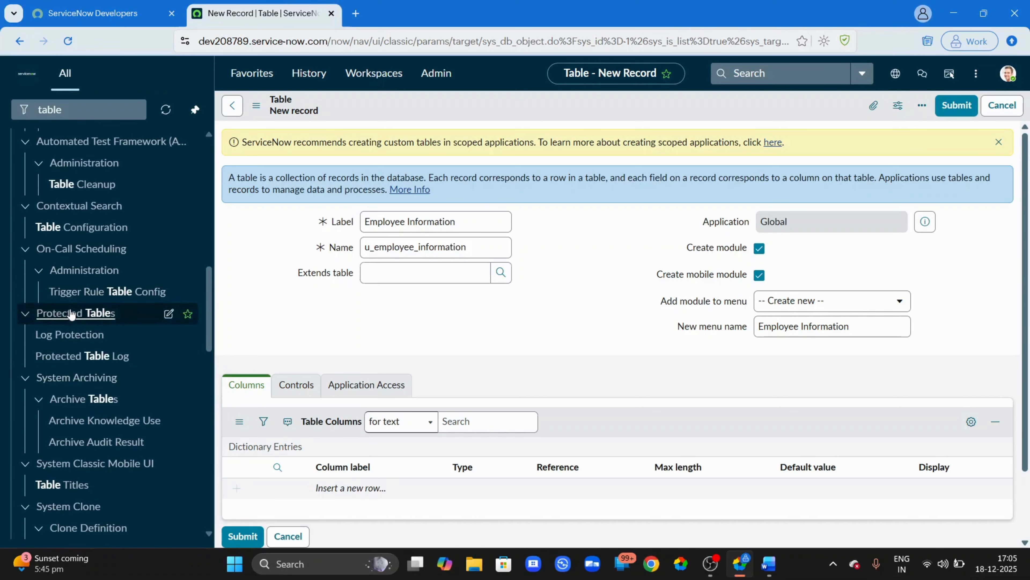
pyautogui.scroll(-2, 71, 314)
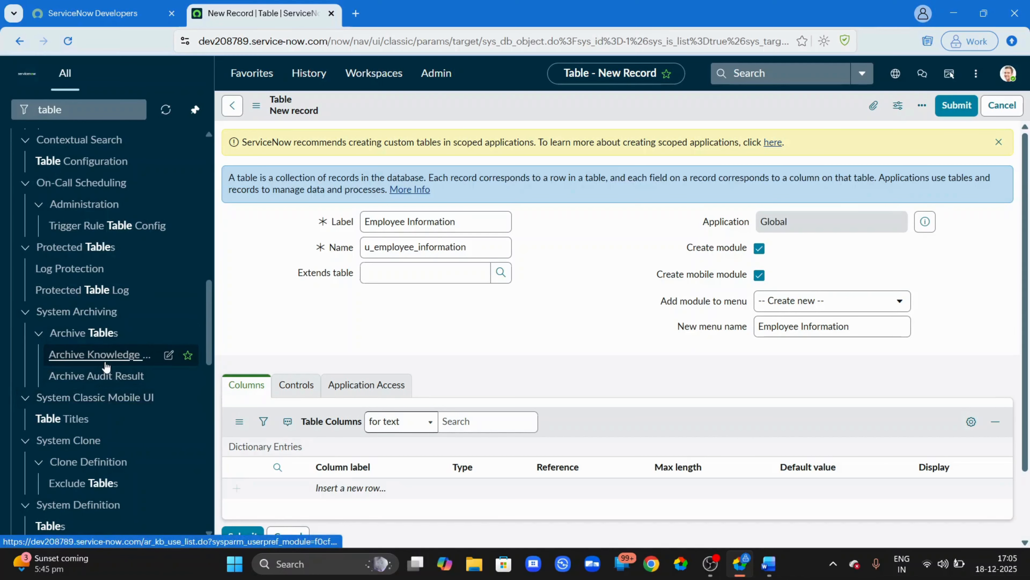
pyautogui.scroll(-3, 108, 447)
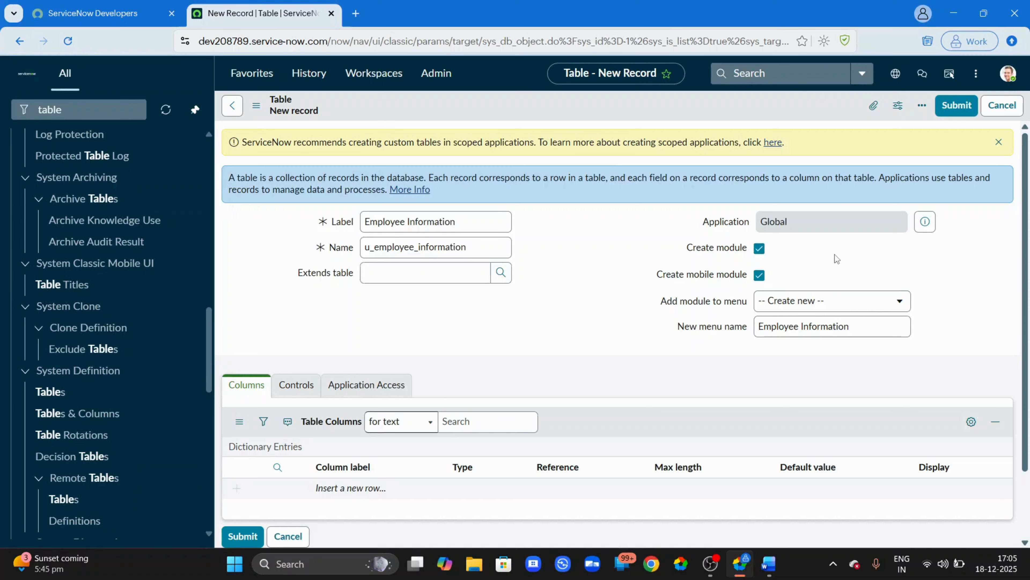
# Switch the Create module option off and back on, and view the choices for adding the module to a menu
pyautogui.click(760, 248)
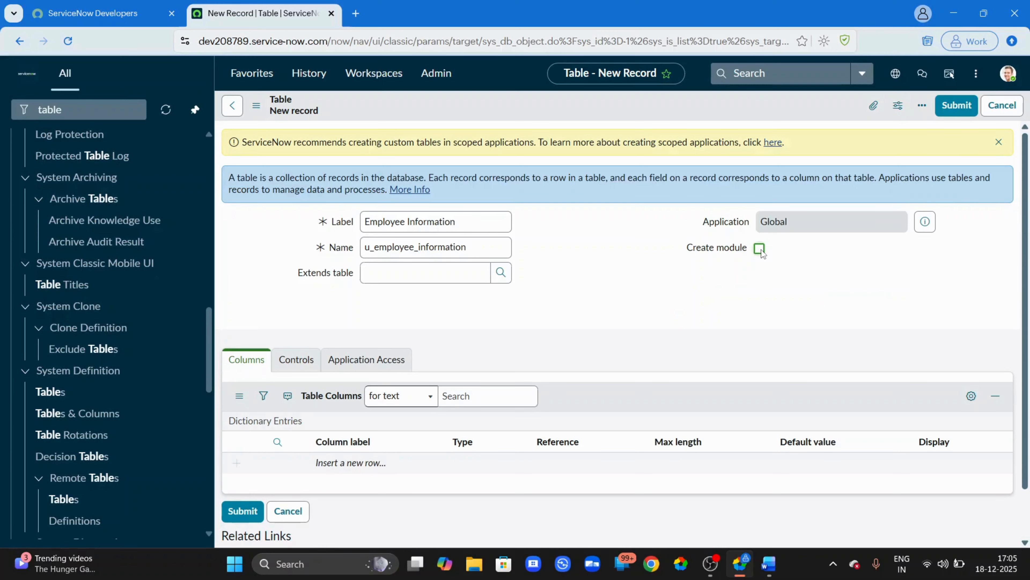
pyautogui.click(759, 248)
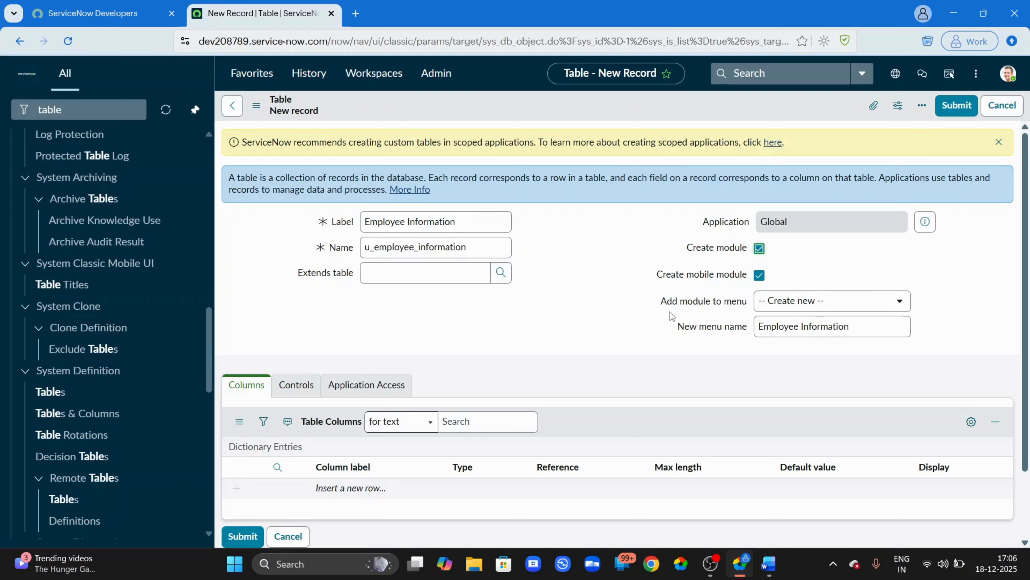
pyautogui.click(836, 308)
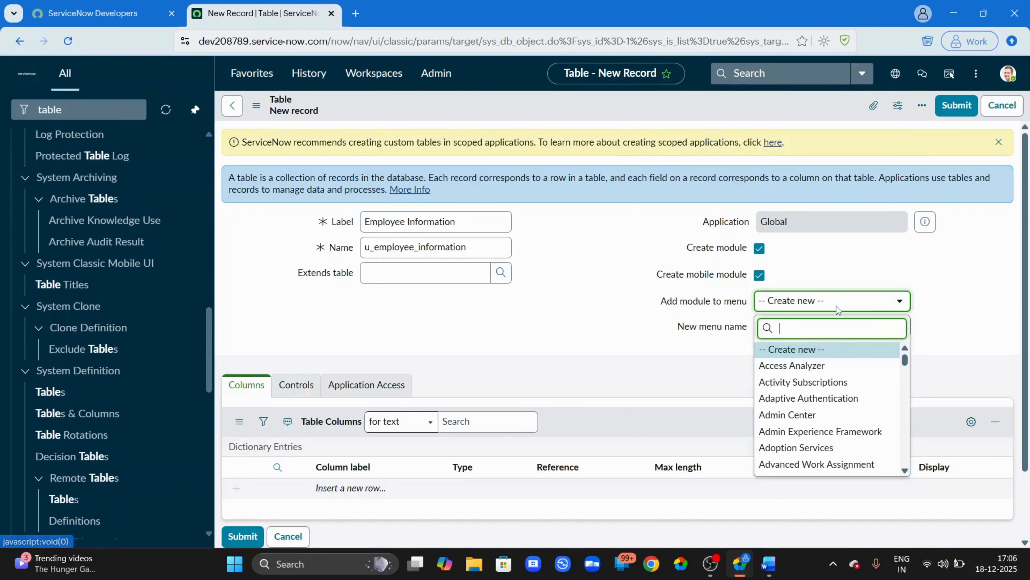
pyautogui.click(836, 308)
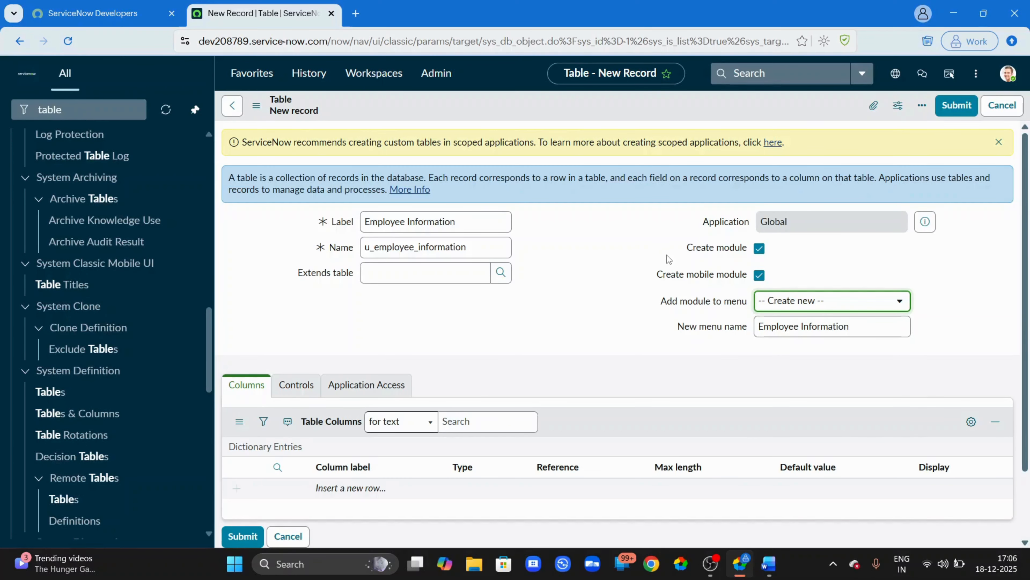
# Save the Employee Information table record while staying on its form
pyautogui.scroll(-1, 659, 291)
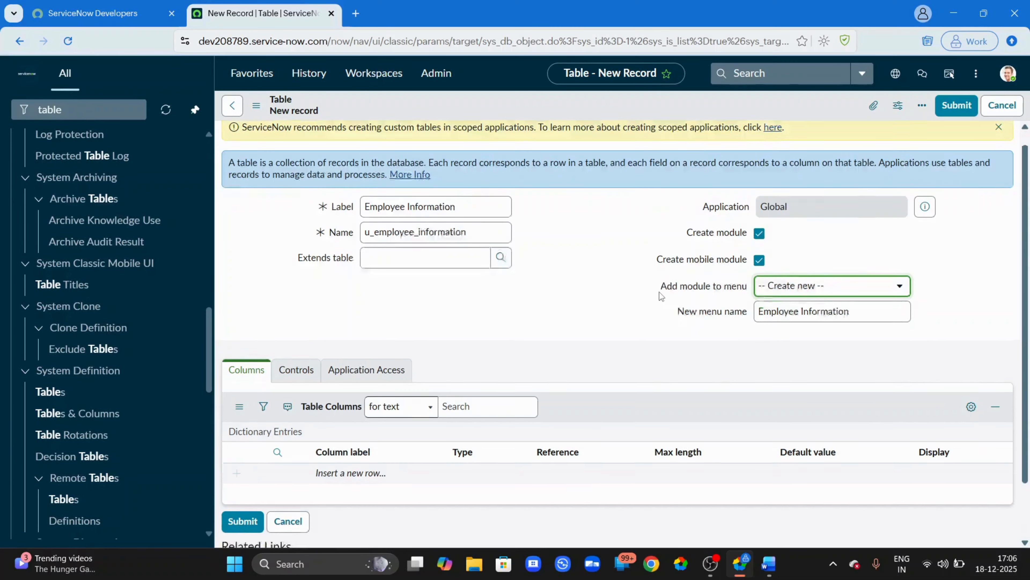
pyautogui.scroll(-2, 659, 291)
pyautogui.scroll(3, 659, 291)
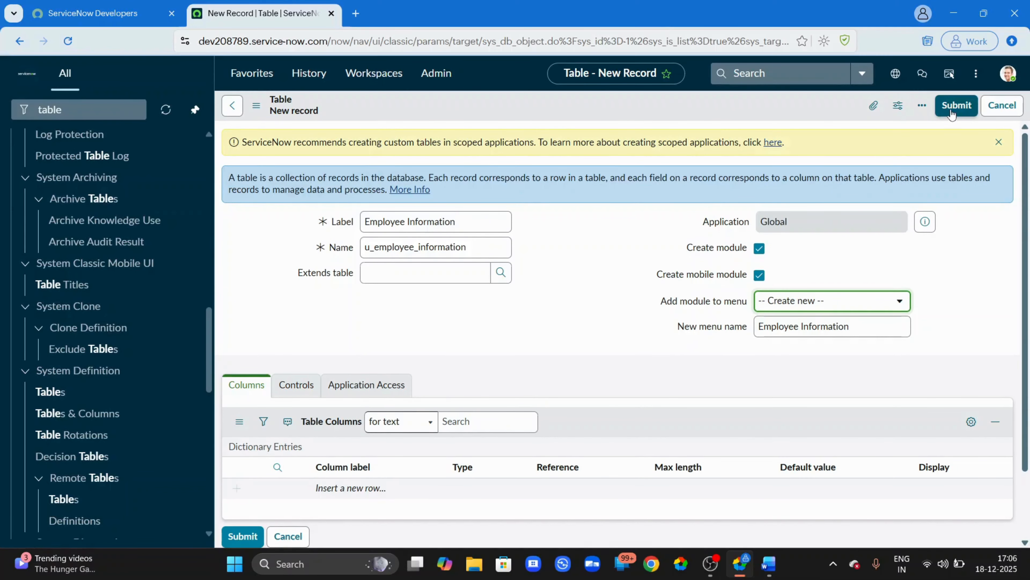
pyautogui.rightClick(783, 111)
pyautogui.click(792, 120)
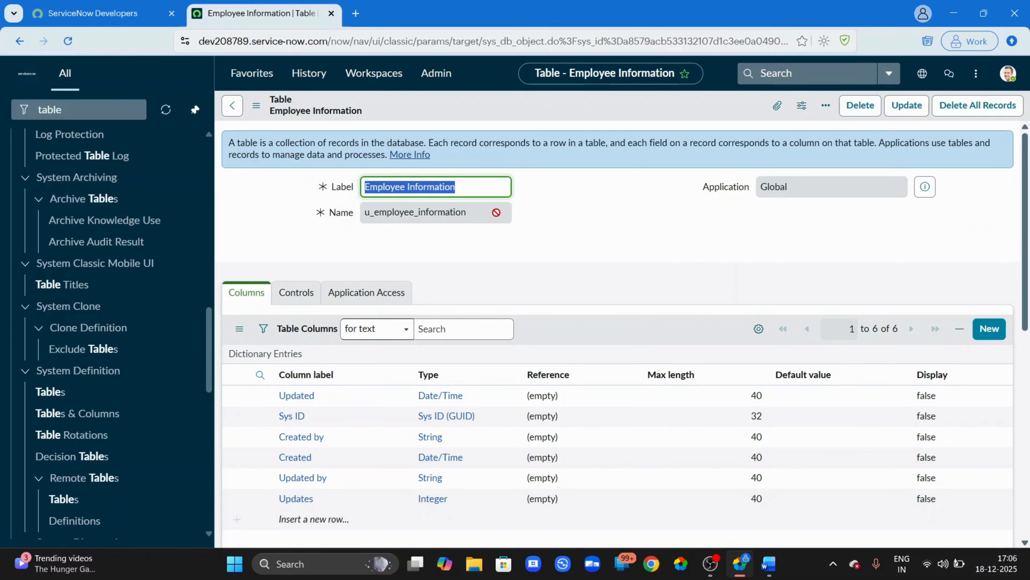
# Review the Employee Information table's default columns and related links, show its form, and return to the table record
pyautogui.click(543, 264)
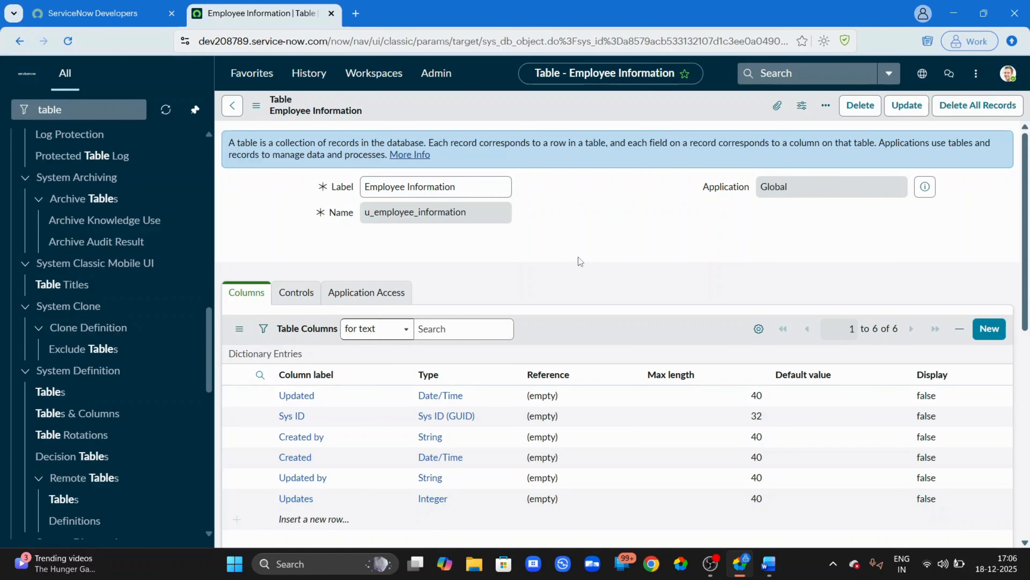
pyautogui.scroll(-3, 578, 257)
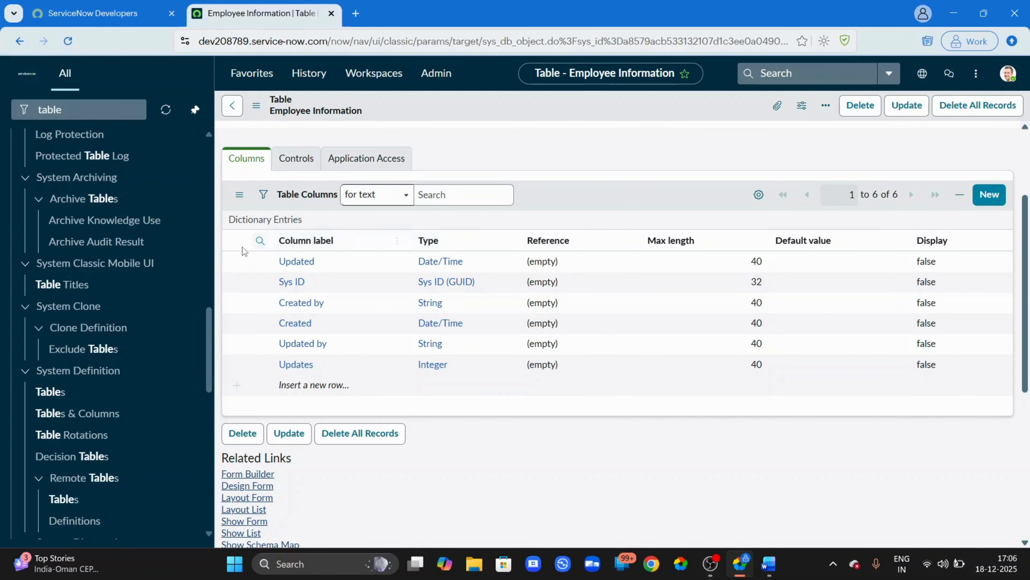
pyautogui.click(275, 278)
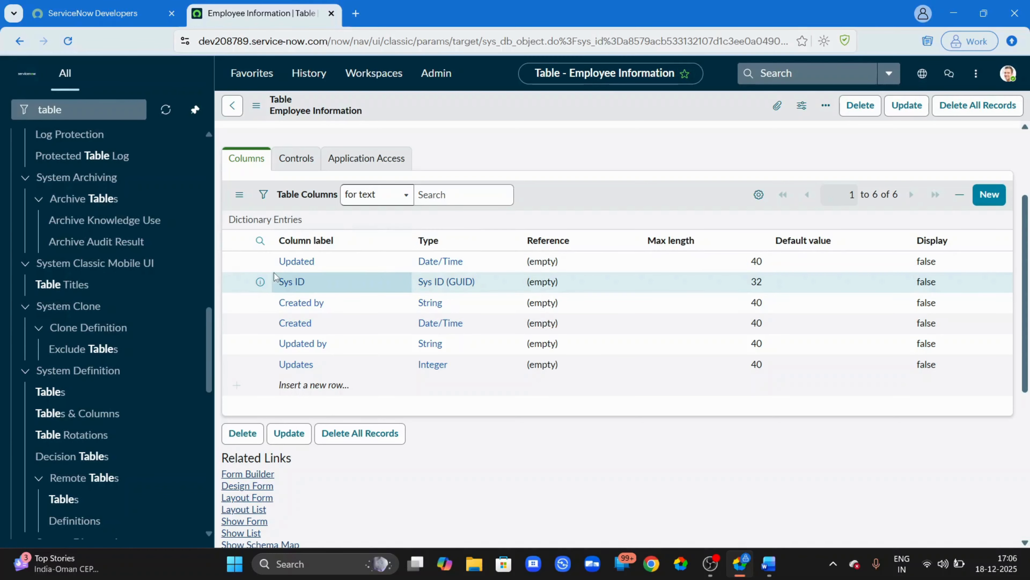
pyautogui.scroll(-5, 518, 432)
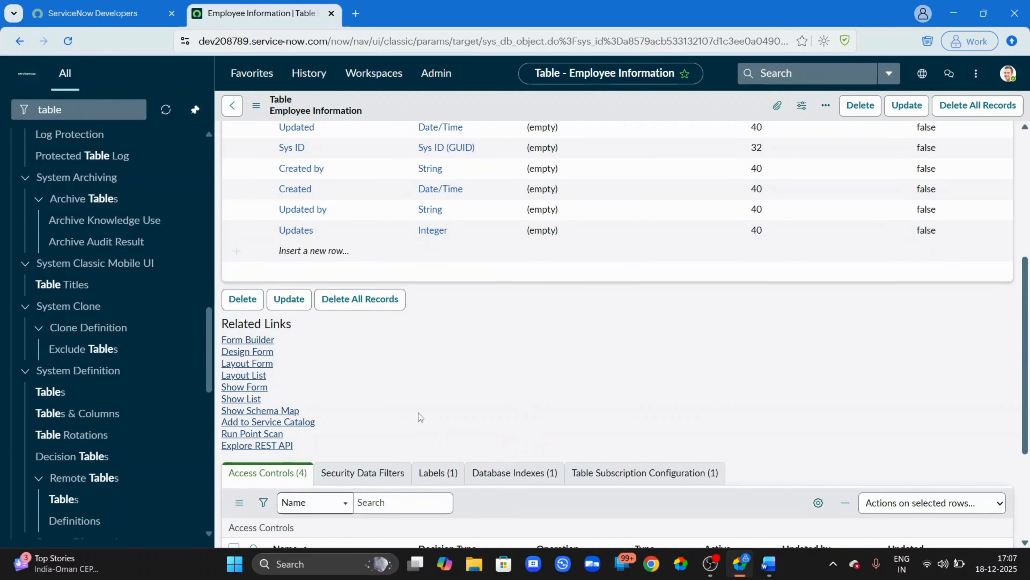
pyautogui.scroll(1, 418, 412)
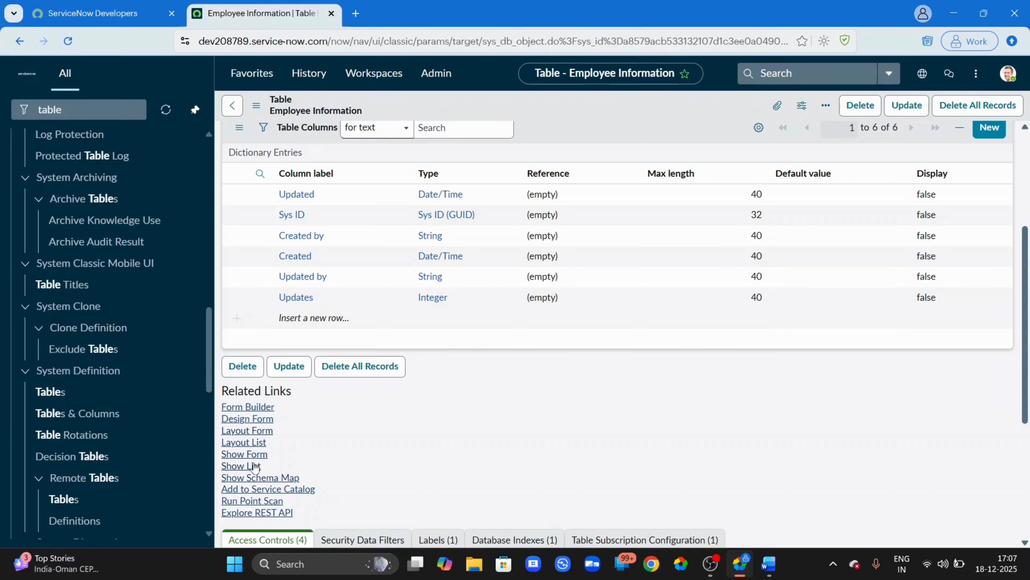
pyautogui.click(245, 454)
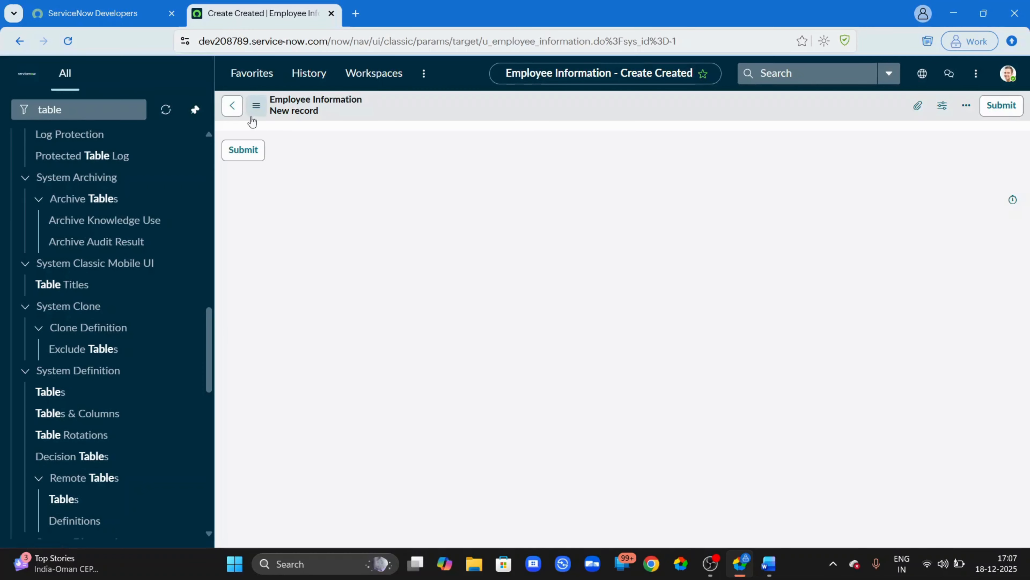
pyautogui.click(240, 111)
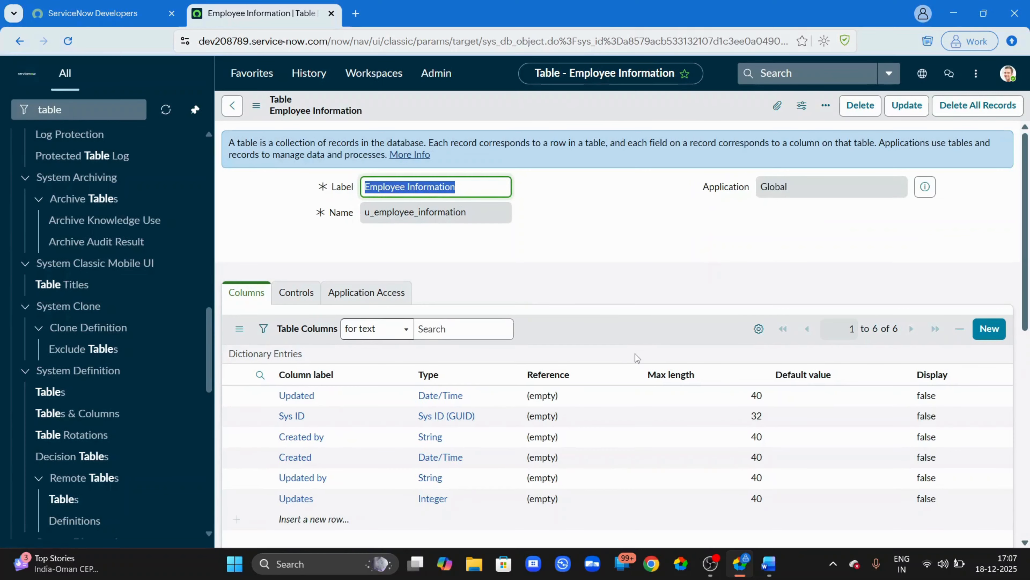
# Start a new column for the Employee Information table and set its type to String
pyautogui.scroll(-3, 635, 353)
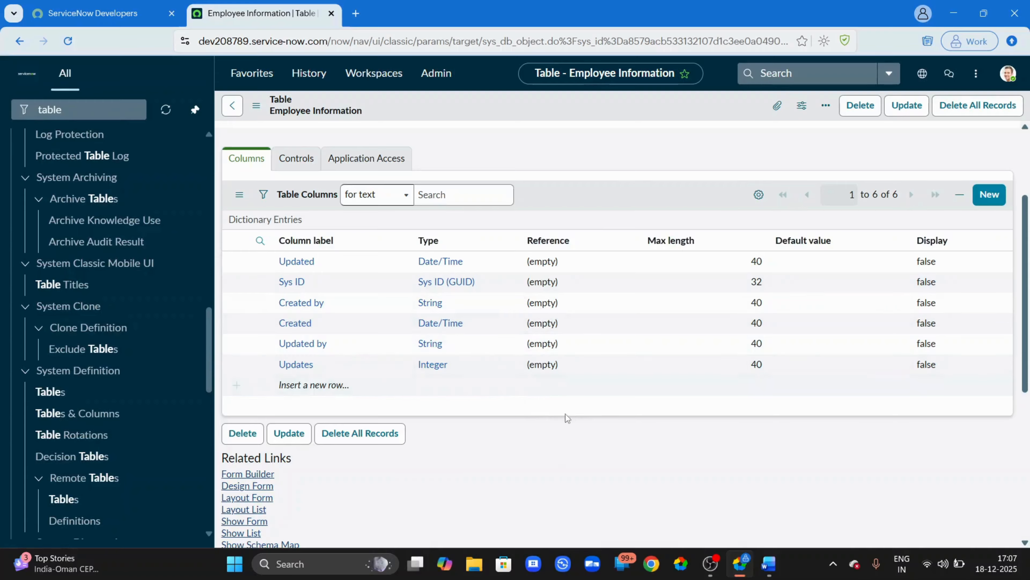
pyautogui.scroll(-3, 565, 414)
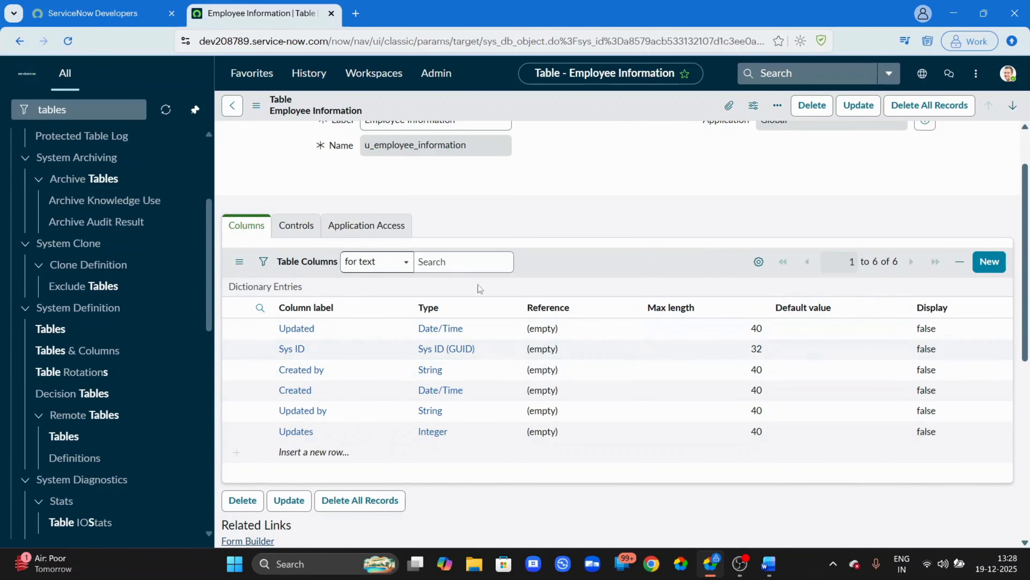
pyautogui.click(997, 266)
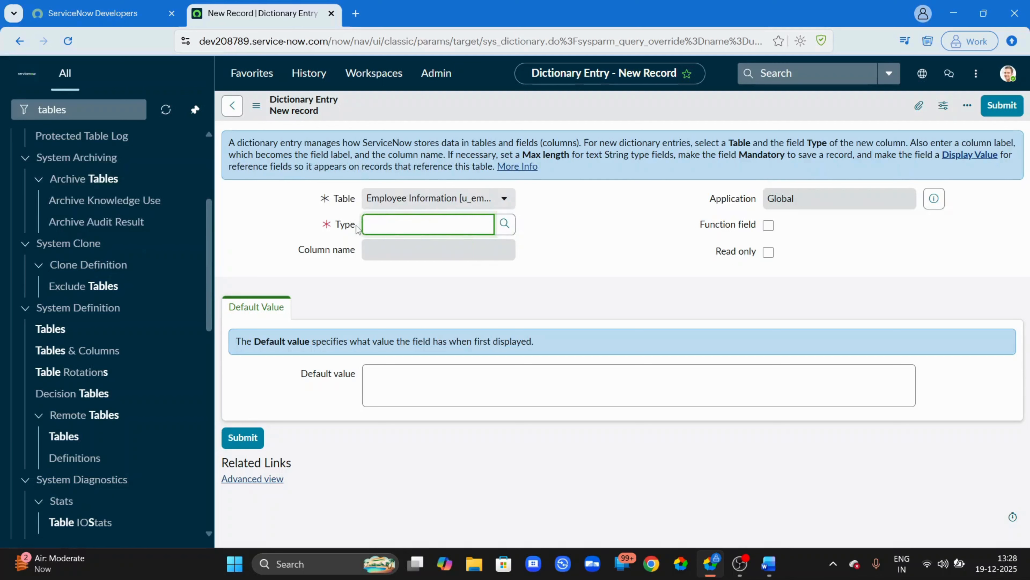
pyautogui.click(512, 228)
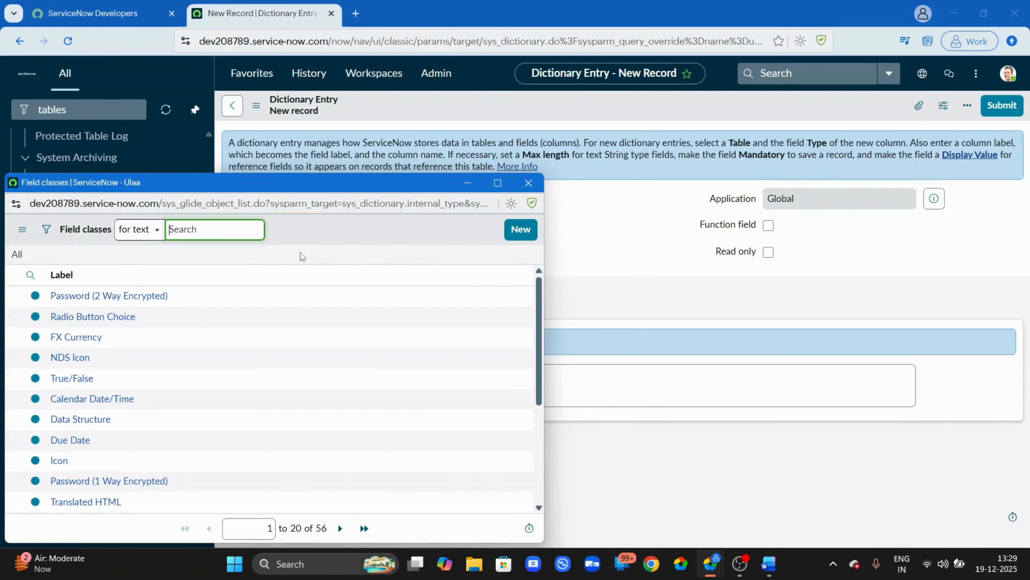
pyautogui.write('string')
pyautogui.press('Return')
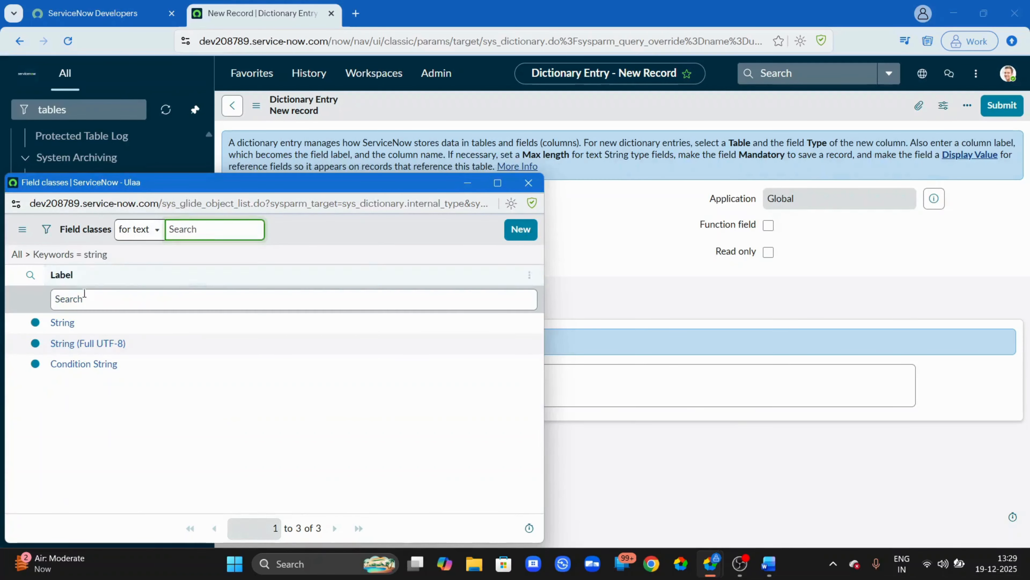
pyautogui.click(62, 323)
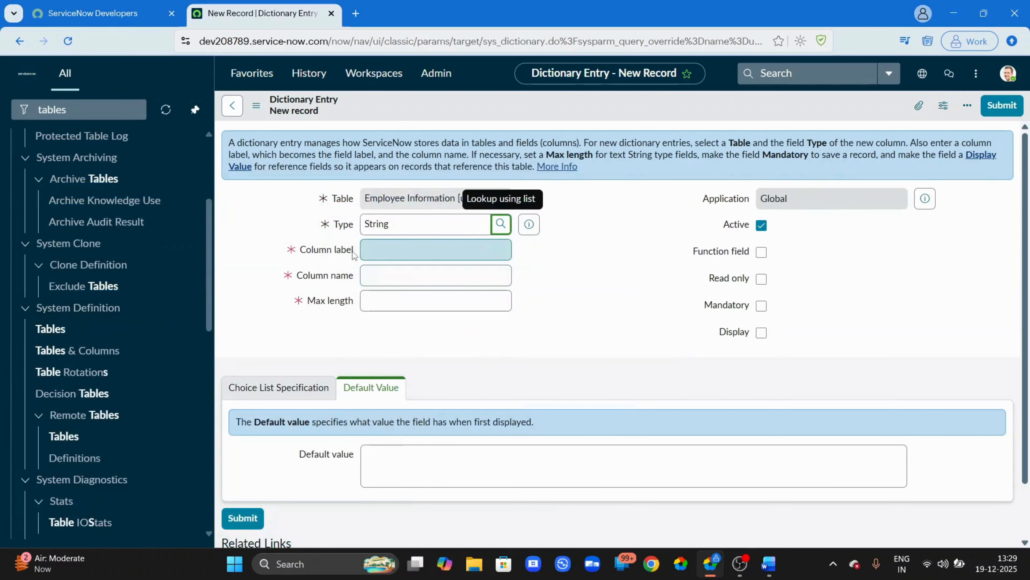
# Label the new column First Name with column name u_first_name, set its max length to 40, and submit it
pyautogui.click(385, 254)
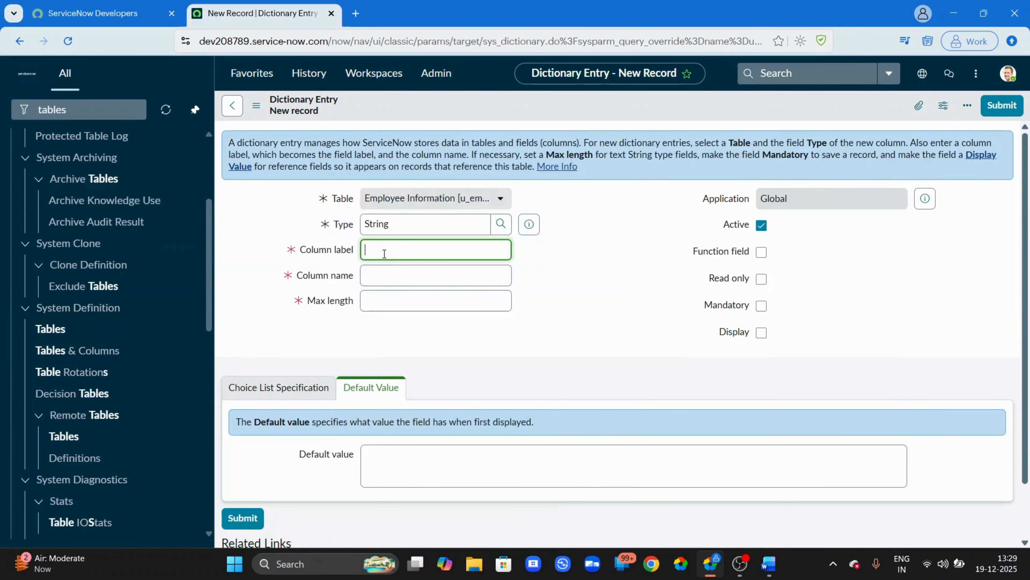
pyautogui.write('First Name')
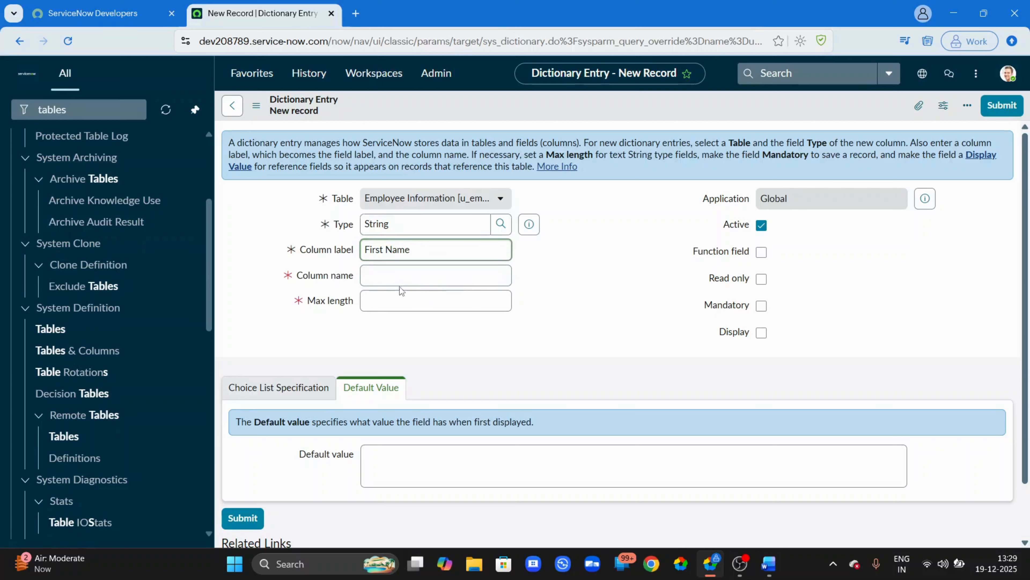
pyautogui.click(391, 267)
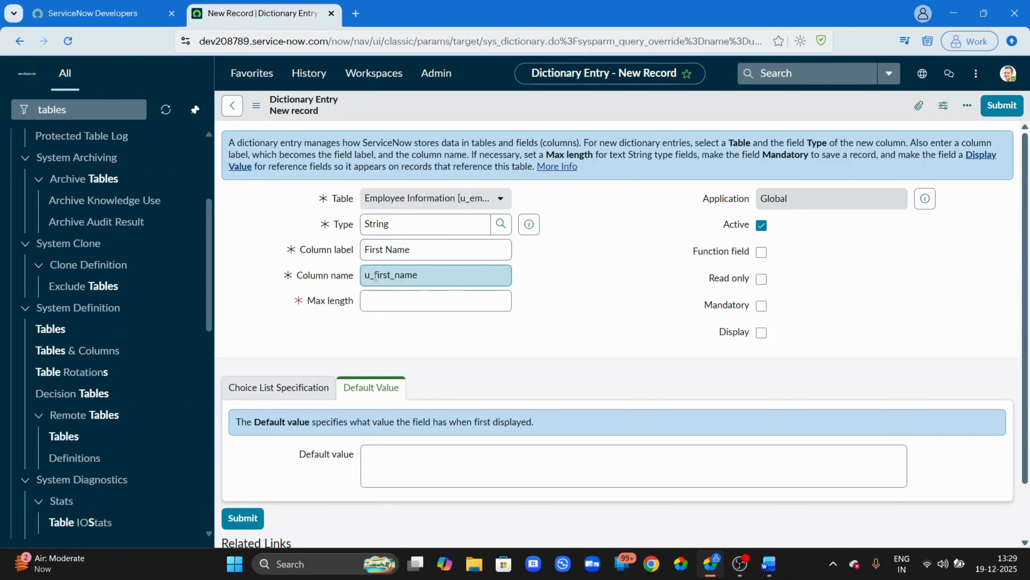
pyautogui.click(405, 299)
pyautogui.click(366, 337)
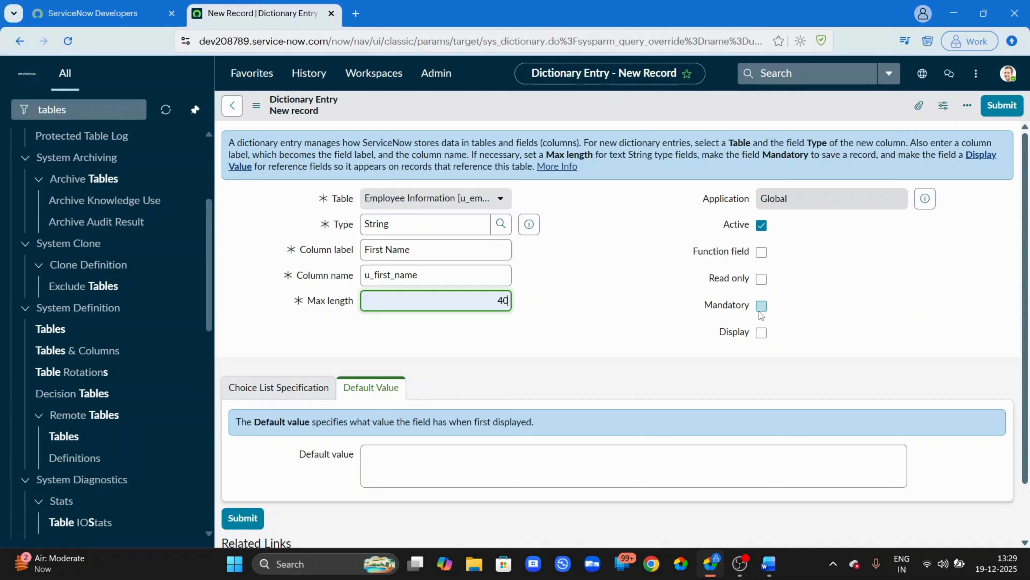
pyautogui.scroll(-1, 593, 341)
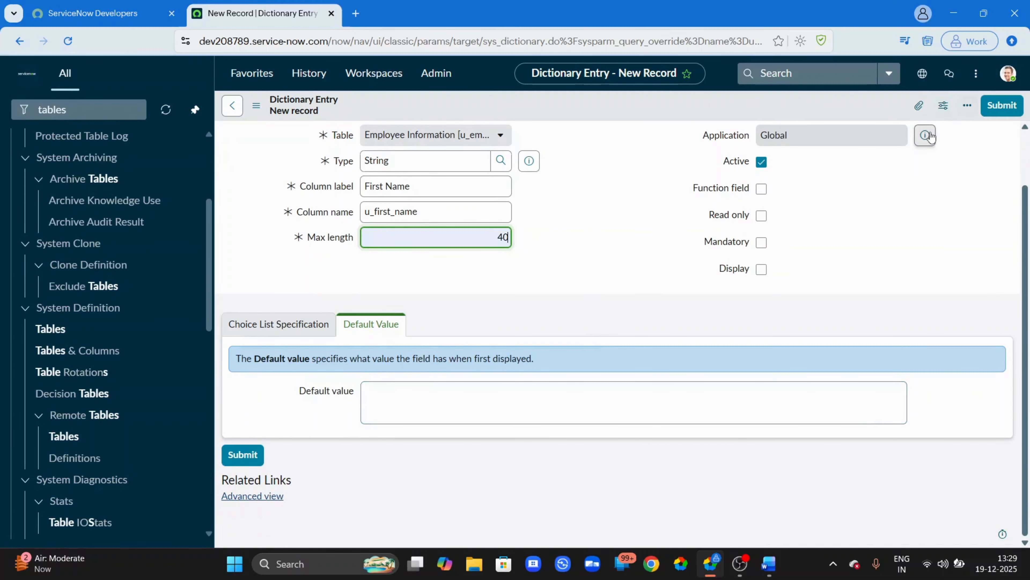
pyautogui.click(999, 111)
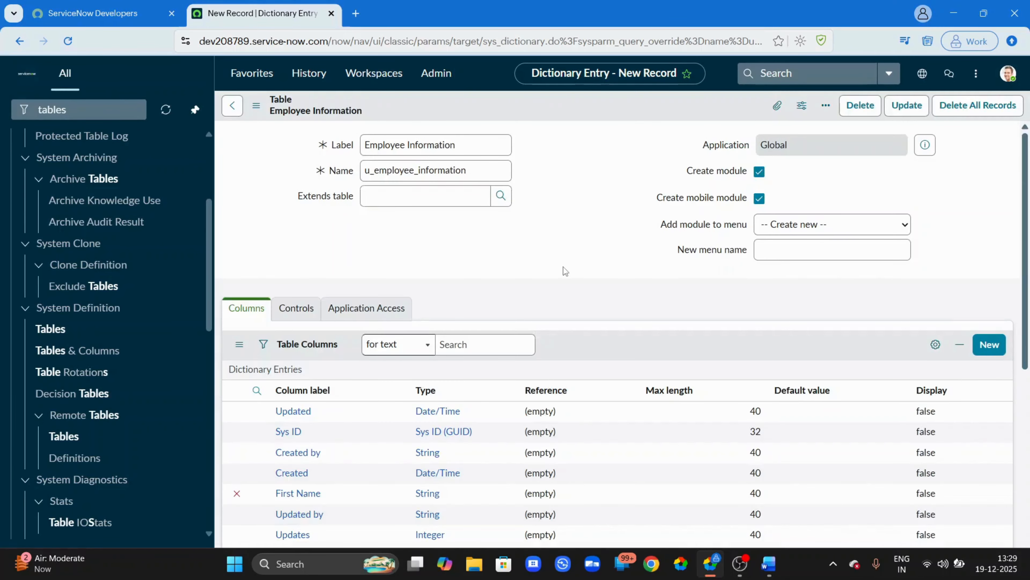
# Show the Employee Information form, enter a sample first name in the First Name field, and leave without saving
pyautogui.scroll(-5, 563, 267)
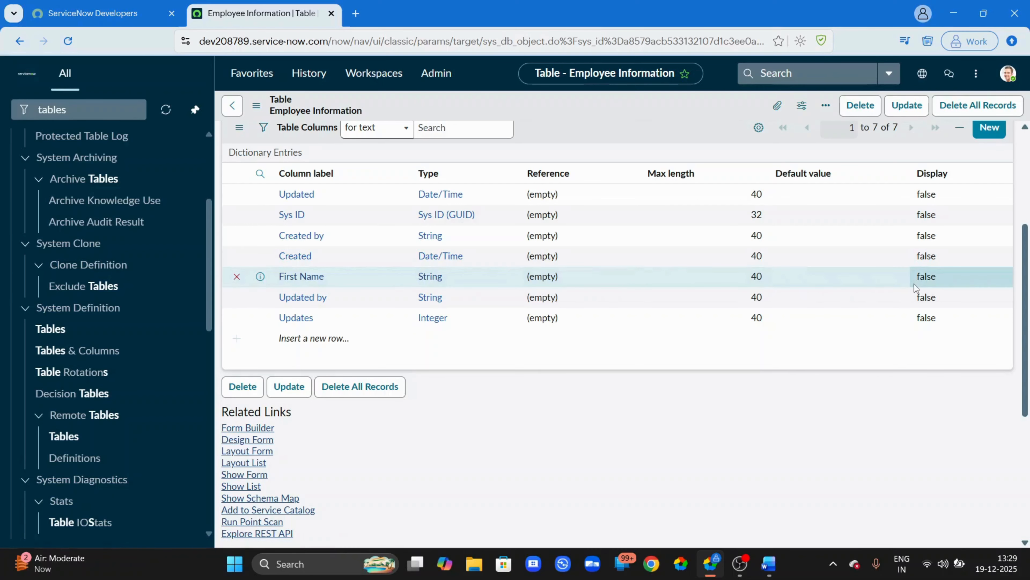
pyautogui.scroll(2, 915, 283)
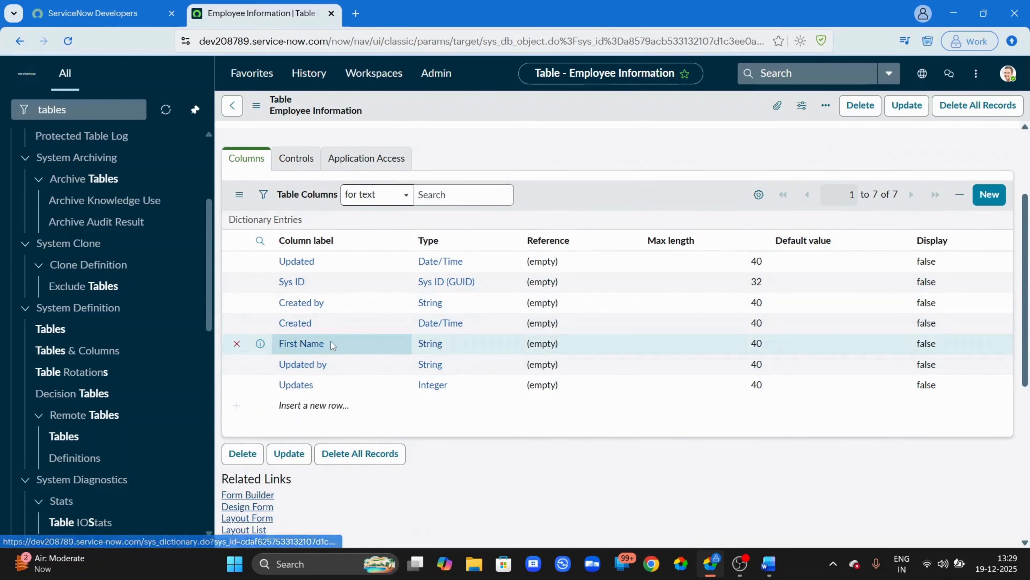
pyautogui.scroll(-5, 331, 341)
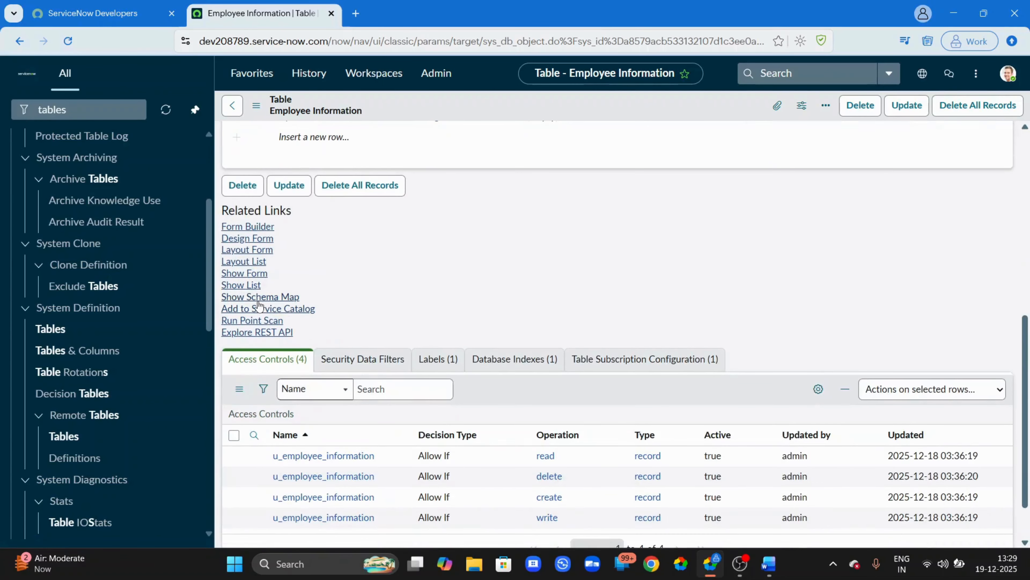
pyautogui.click(253, 277)
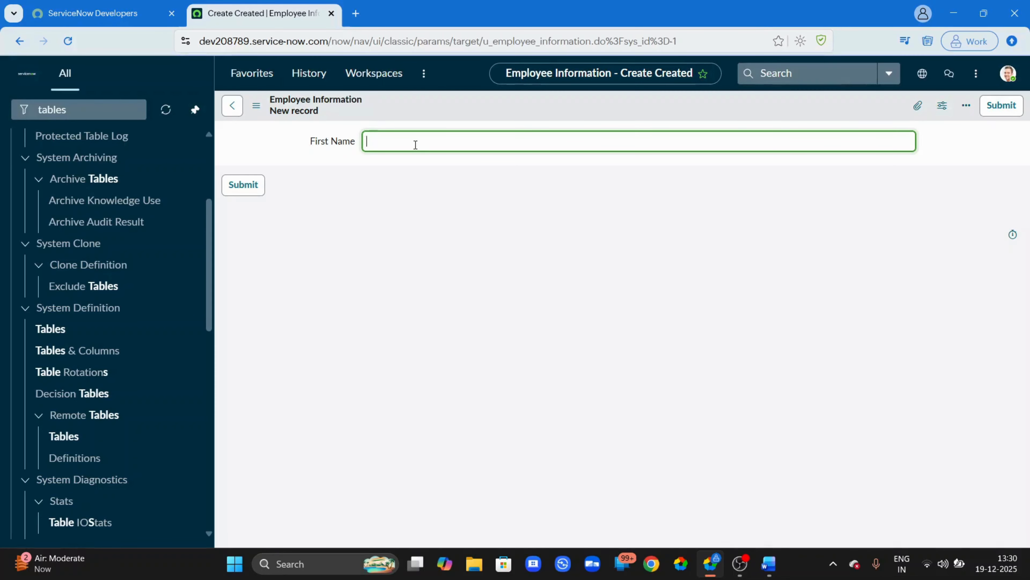
pyautogui.write('gowtham')
pyautogui.click(233, 112)
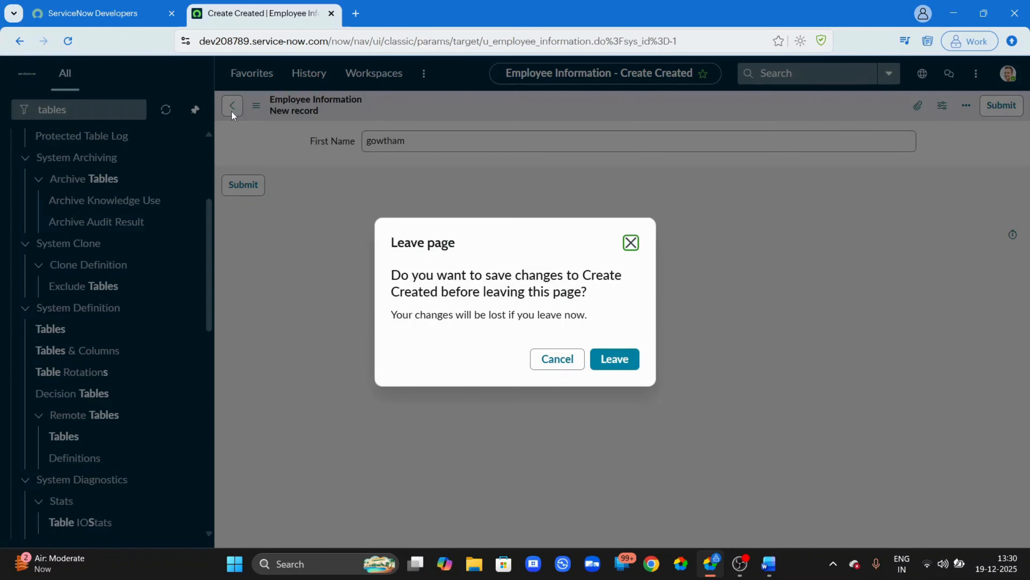
pyautogui.click(614, 359)
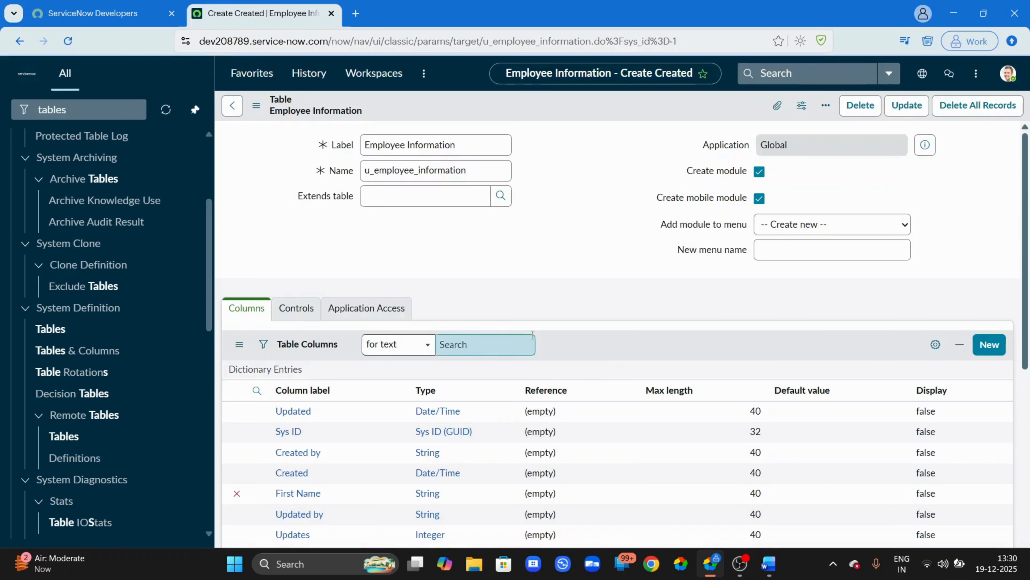
# Review the Employee Information table's column list and the related links below it
pyautogui.scroll(-3, 532, 334)
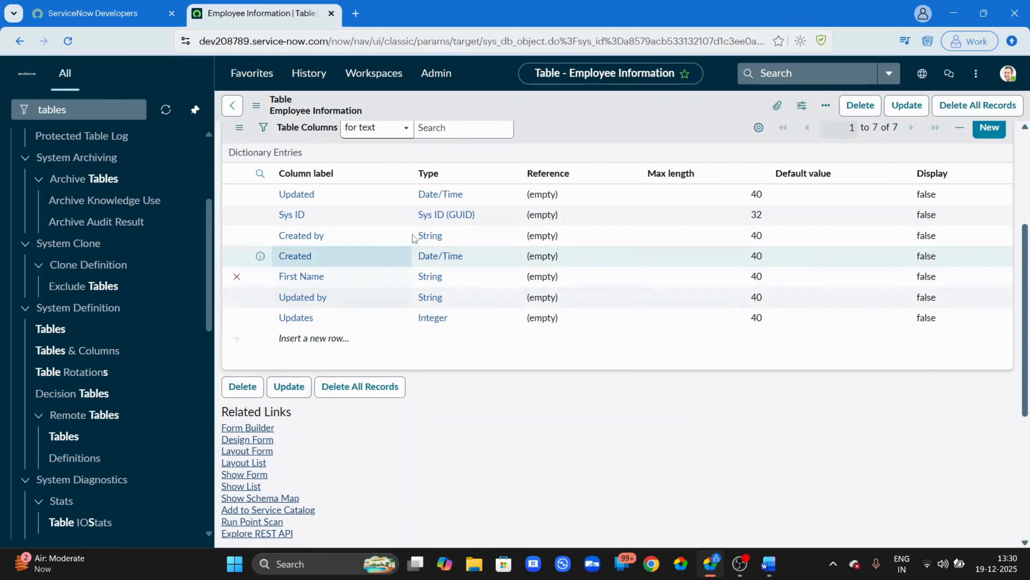
pyautogui.scroll(2, 420, 235)
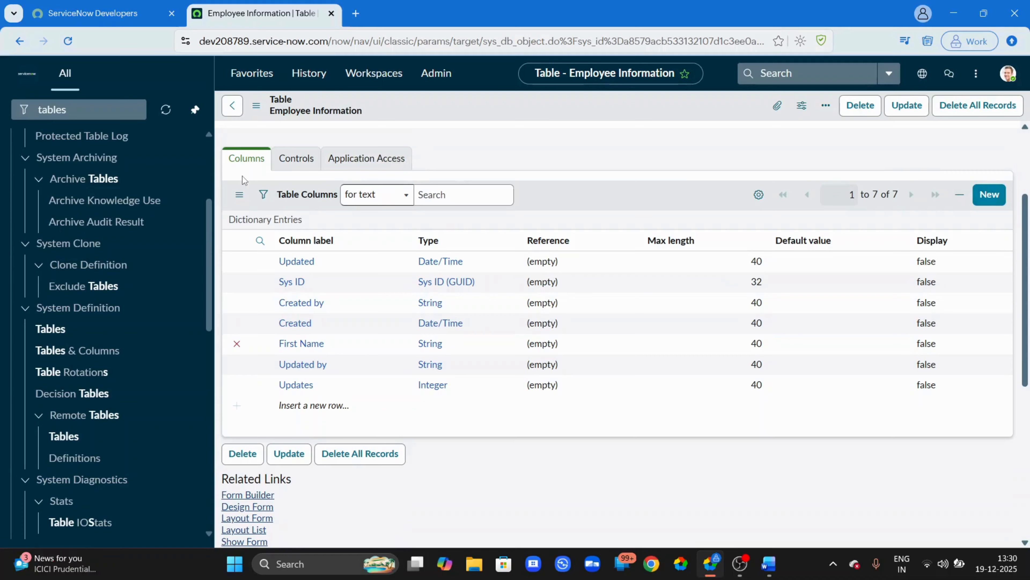
pyautogui.scroll(-3, 347, 251)
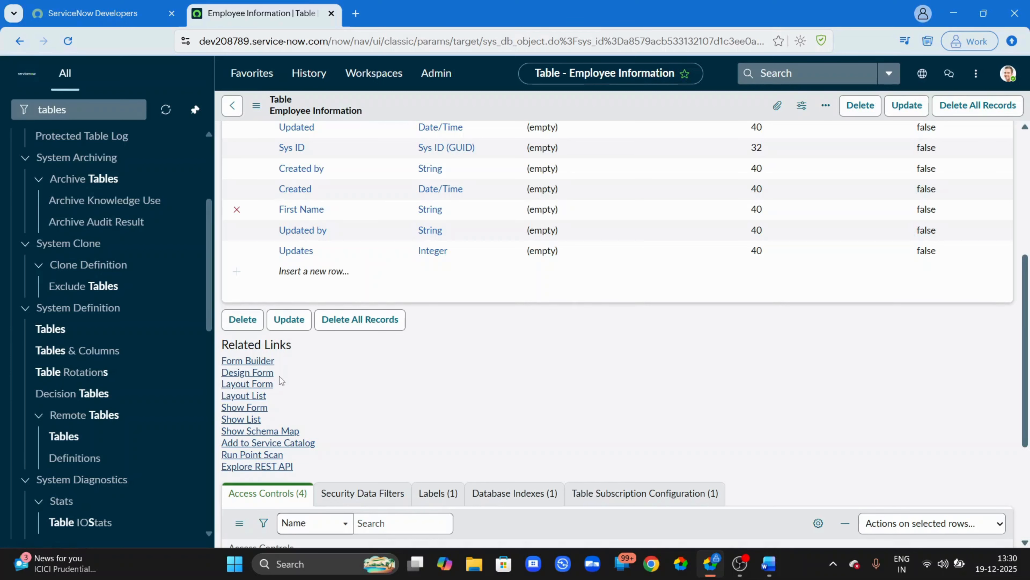
pyautogui.scroll(5, 279, 376)
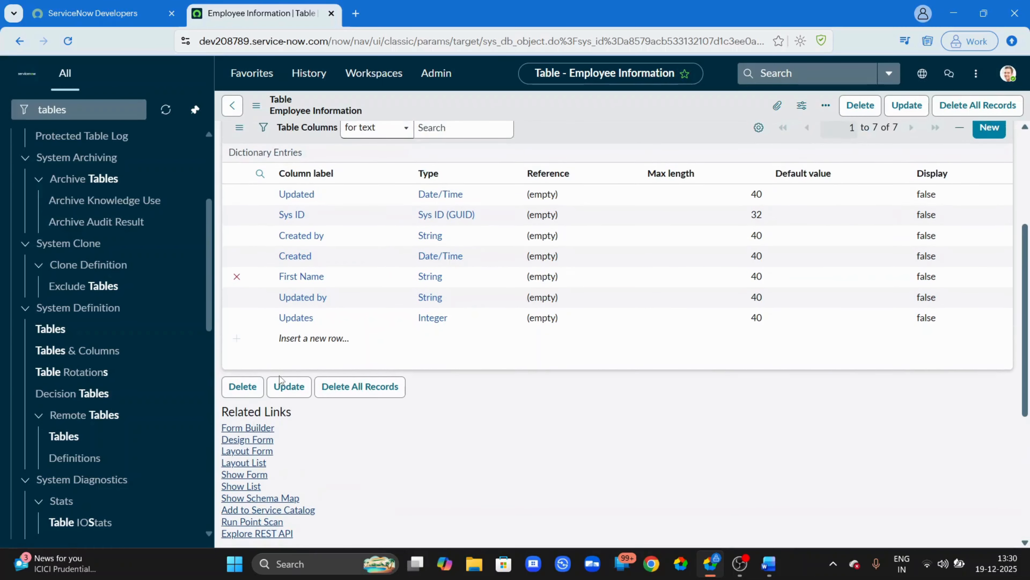
pyautogui.scroll(-5, 280, 379)
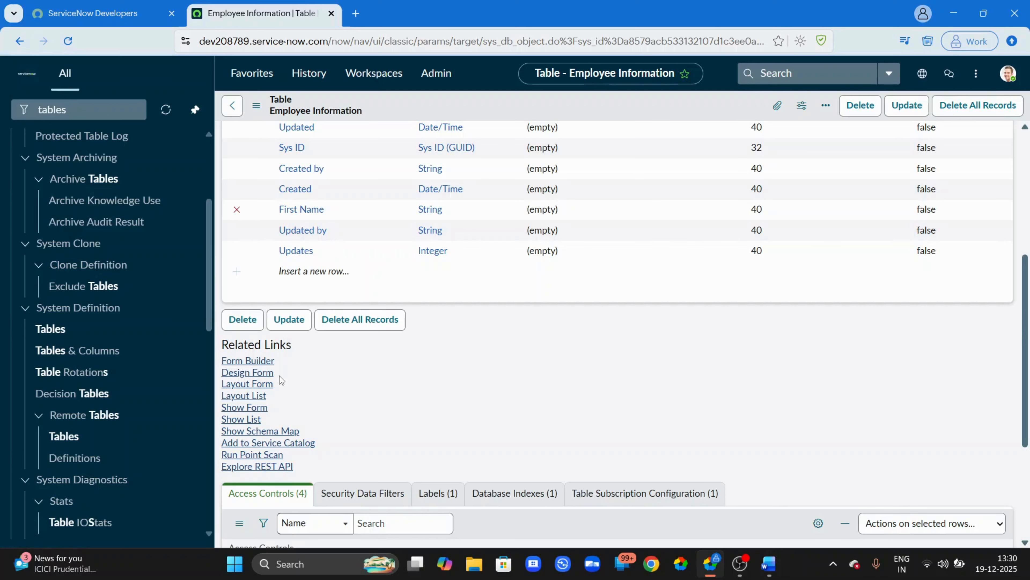
pyautogui.scroll(2, 280, 375)
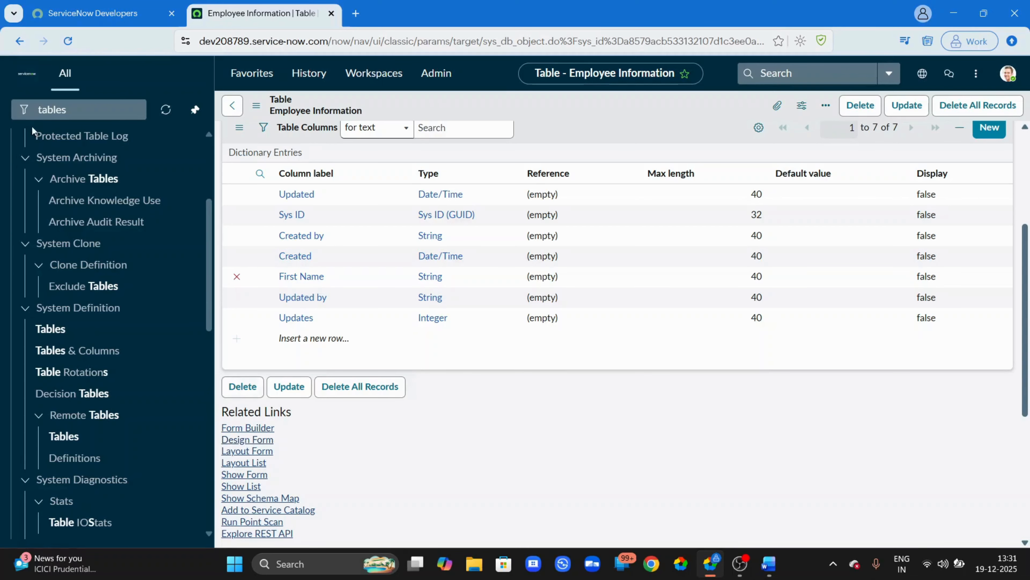
# Filter the navigator for incident, open a new incident form, and examine its prefilled Number field
pyautogui.click(79, 112)
pyautogui.write('i')
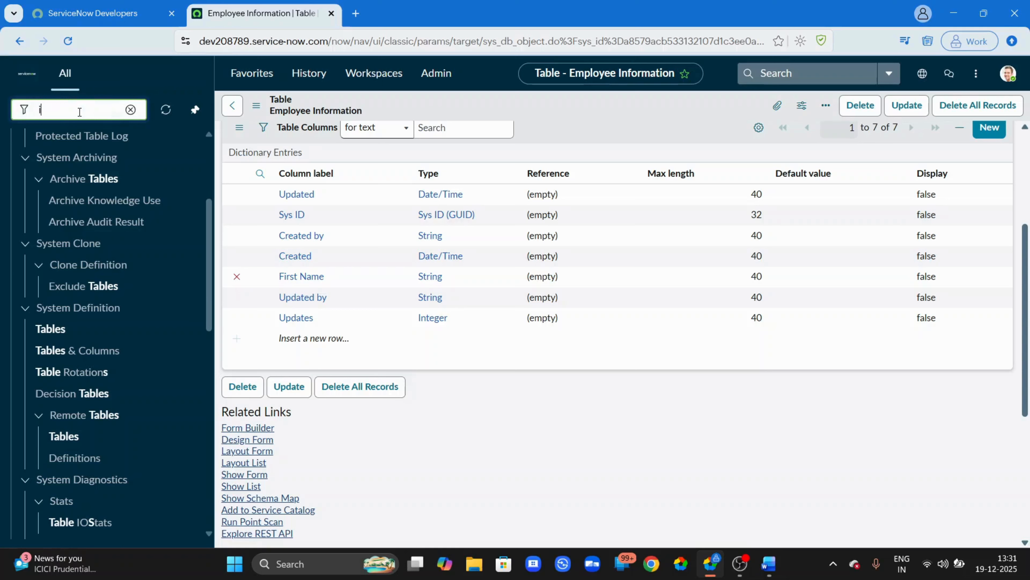
pyautogui.write('ncident')
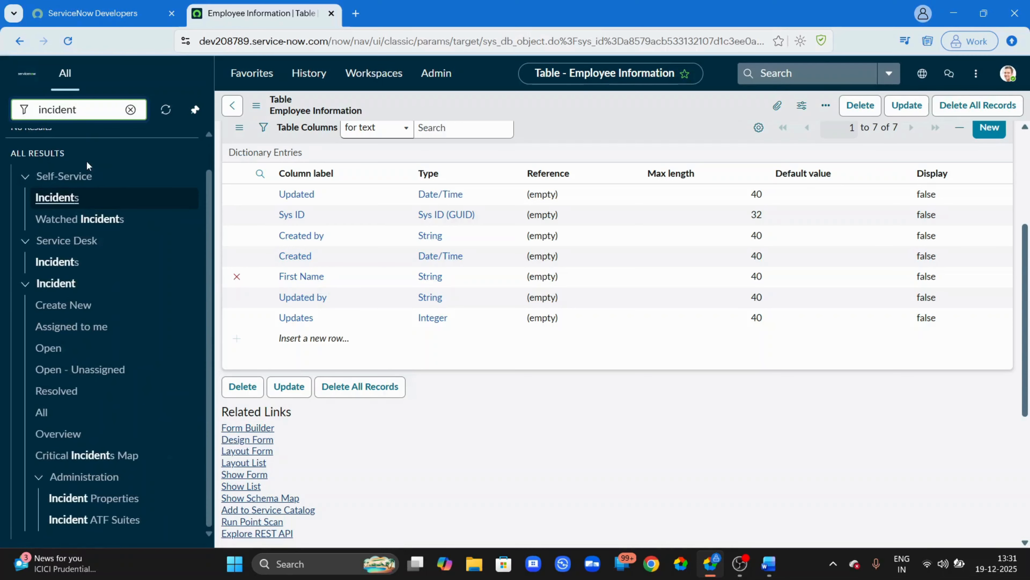
pyautogui.click(53, 313)
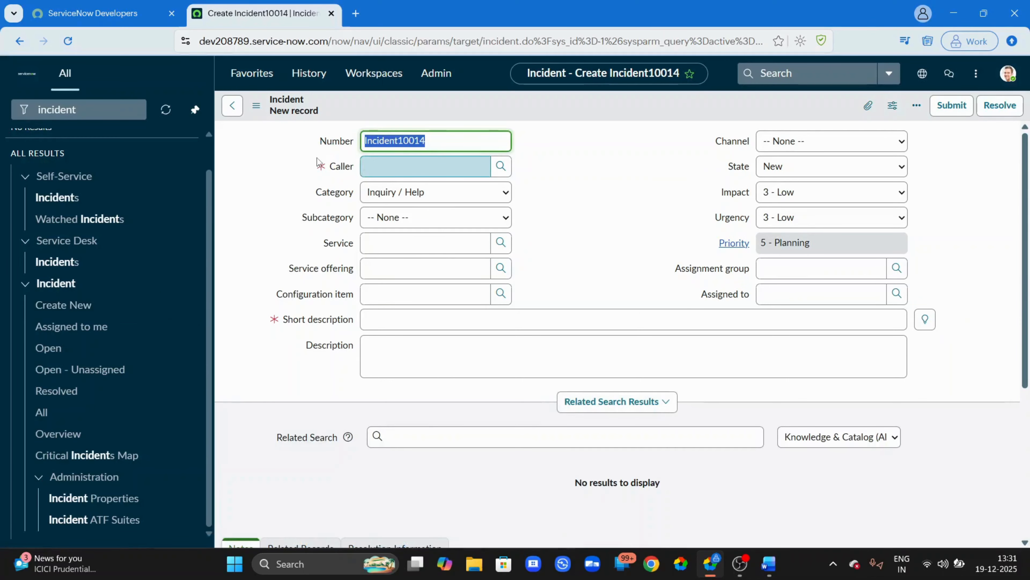
pyautogui.press('Tab')
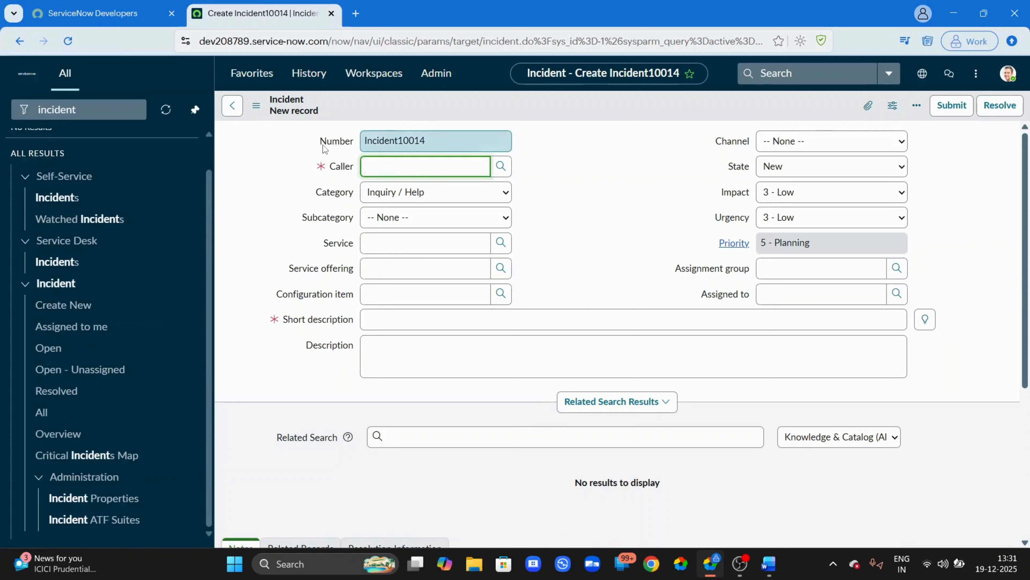
pyautogui.moveTo(435, 137); pyautogui.dragTo(360, 146)
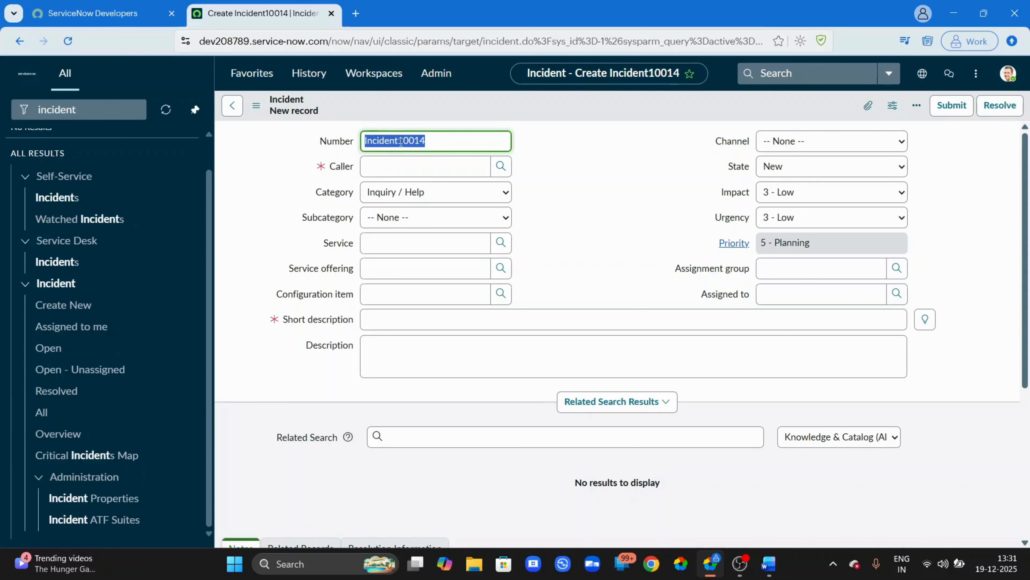
# Reload the new incident form twice and compare the Number value generated each time
pyautogui.rightClick(561, 115)
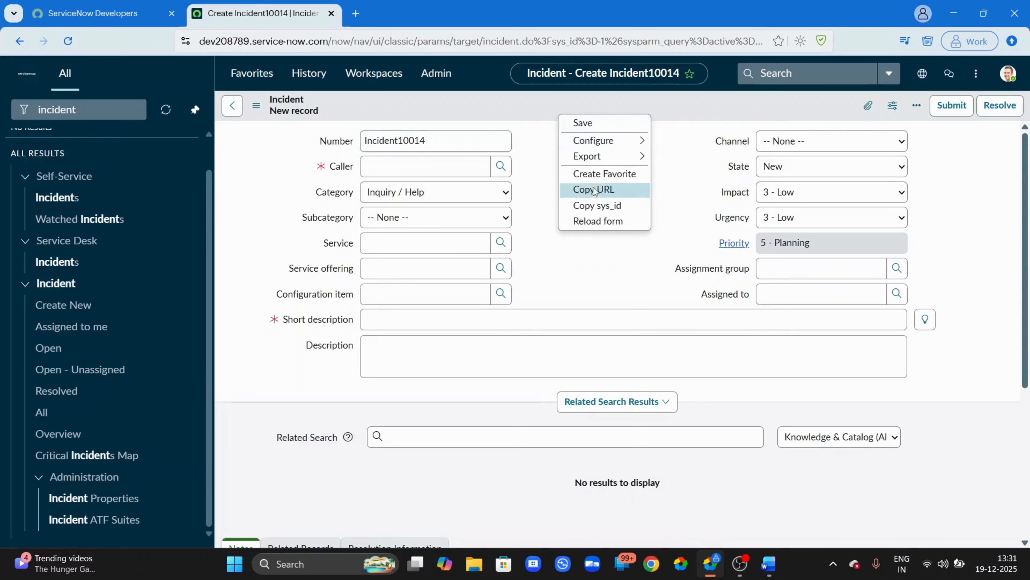
pyautogui.click(601, 223)
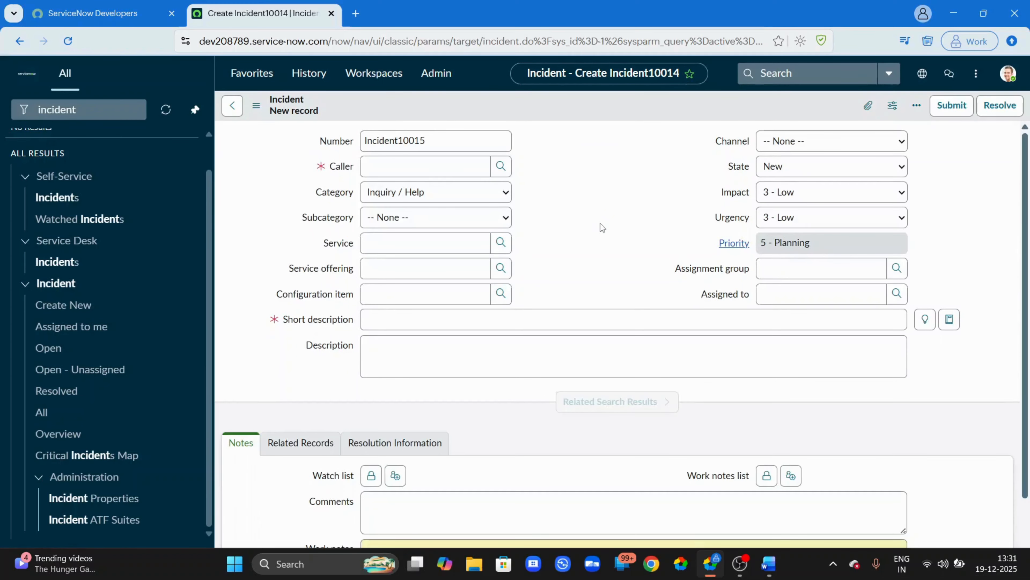
pyautogui.doubleClick(428, 144)
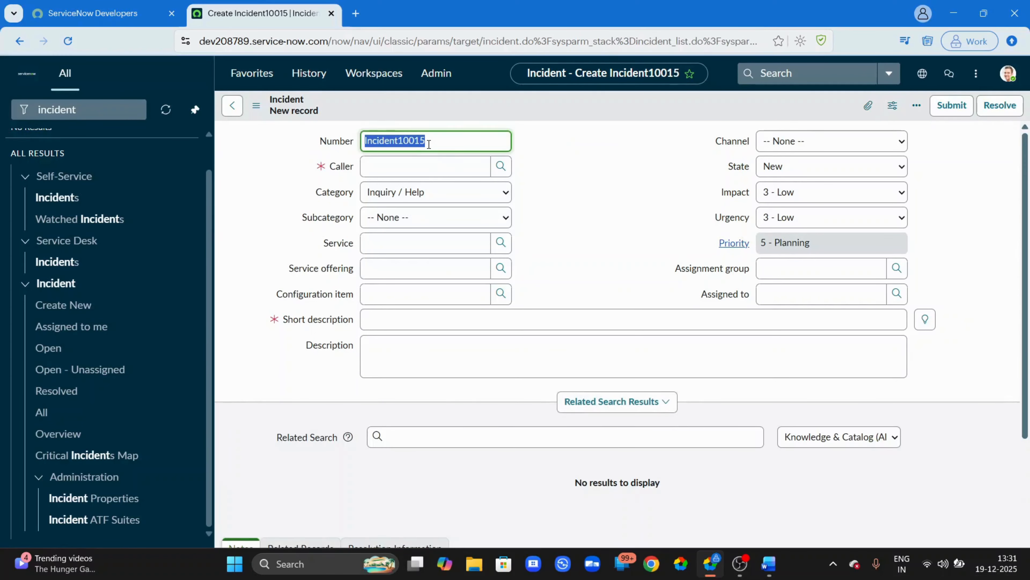
pyautogui.rightClick(548, 106)
pyautogui.click(593, 212)
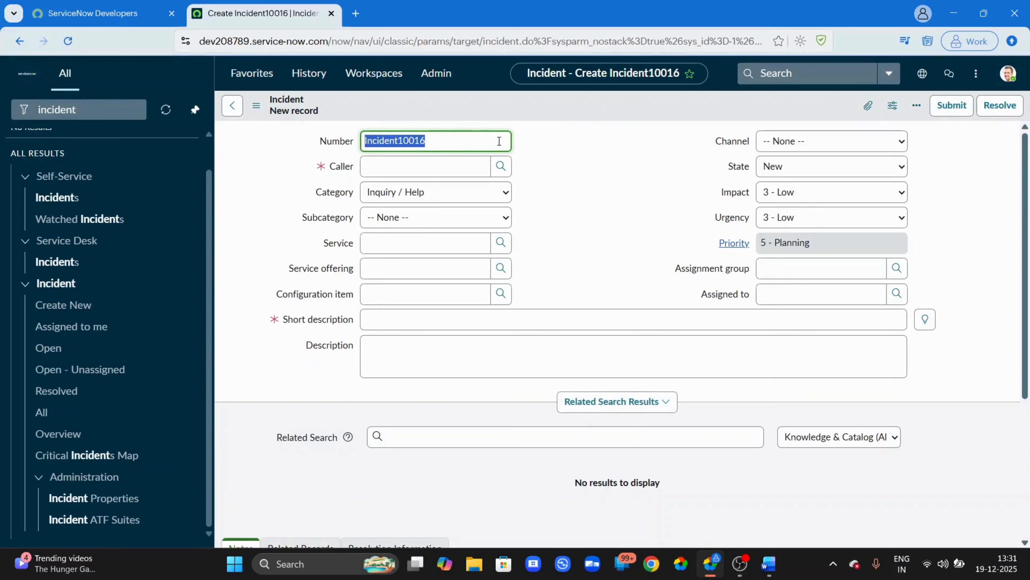
pyautogui.click(599, 157)
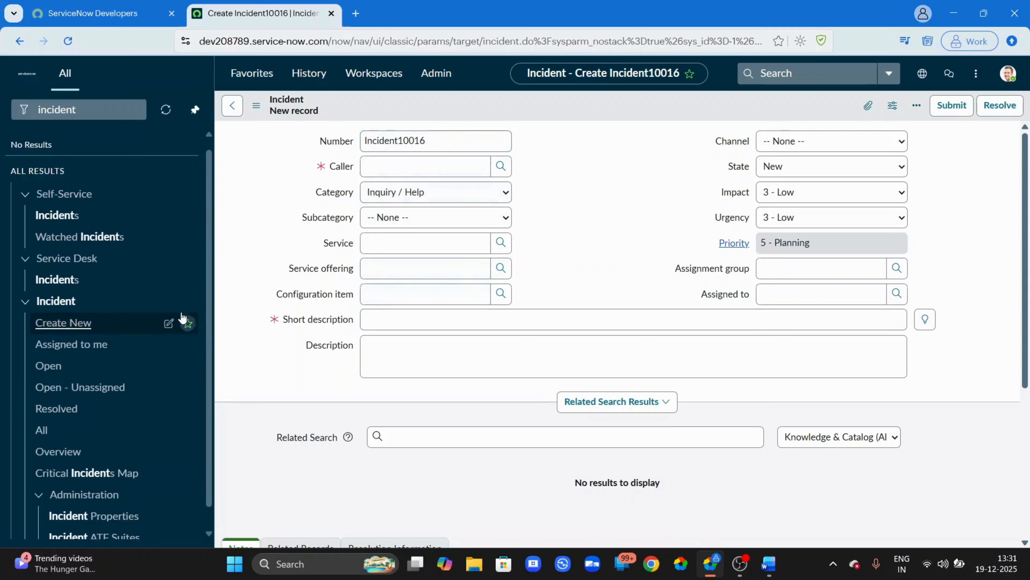
pyautogui.scroll(1, 163, 309)
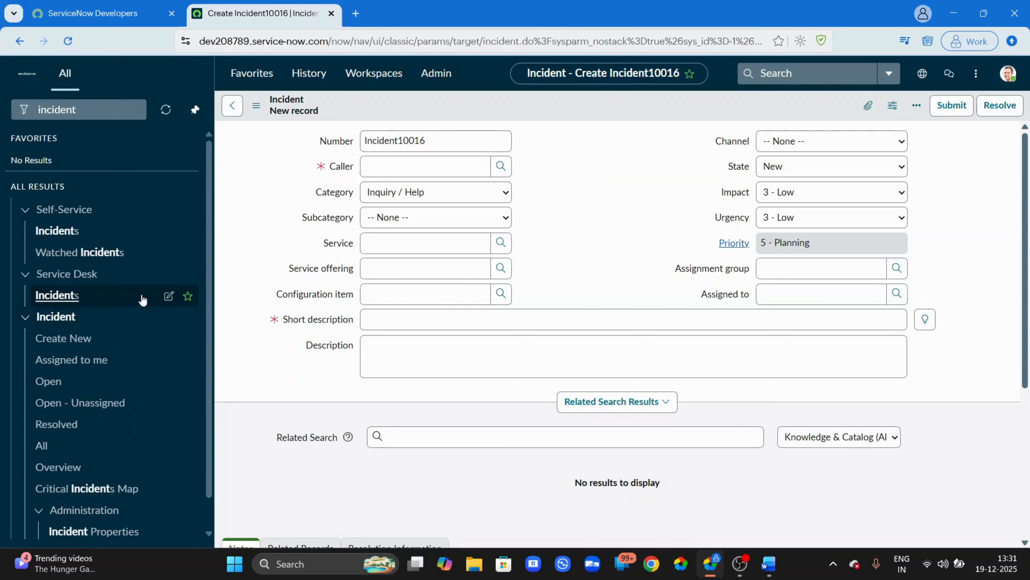
# Filter the navigator for tables and open the Tables list under System Definition
pyautogui.click(116, 113)
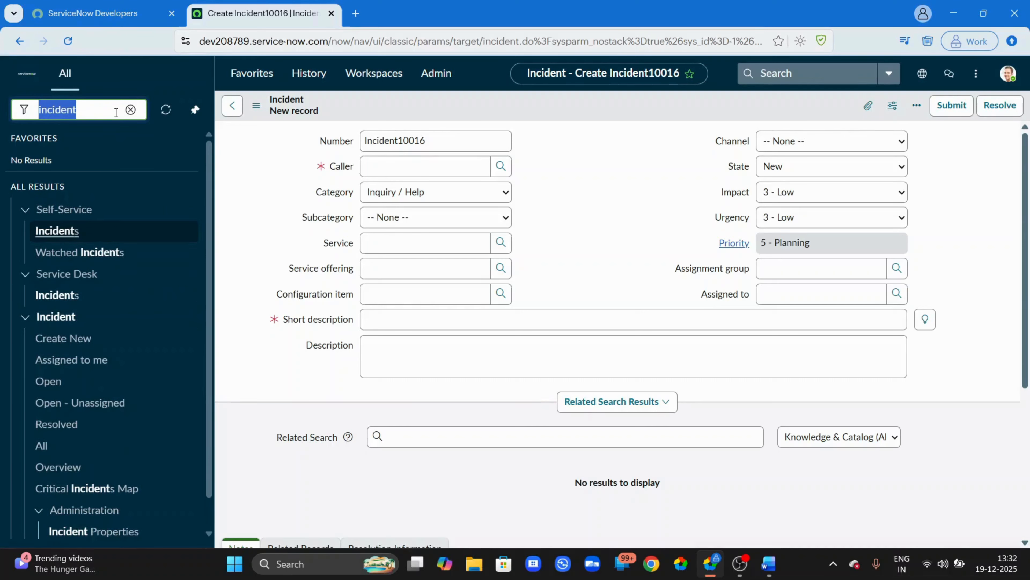
pyautogui.write('te')
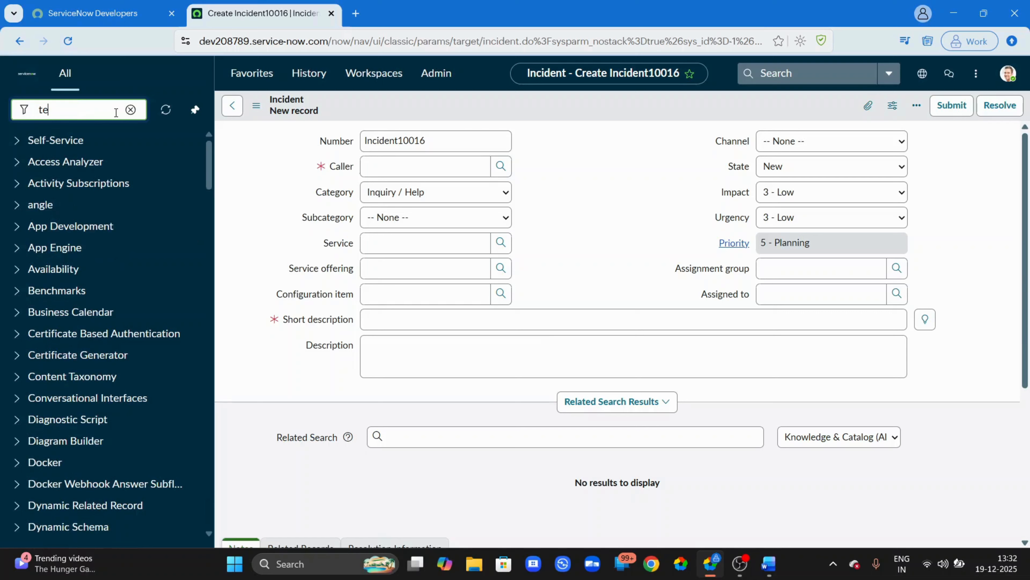
pyautogui.write('ables')
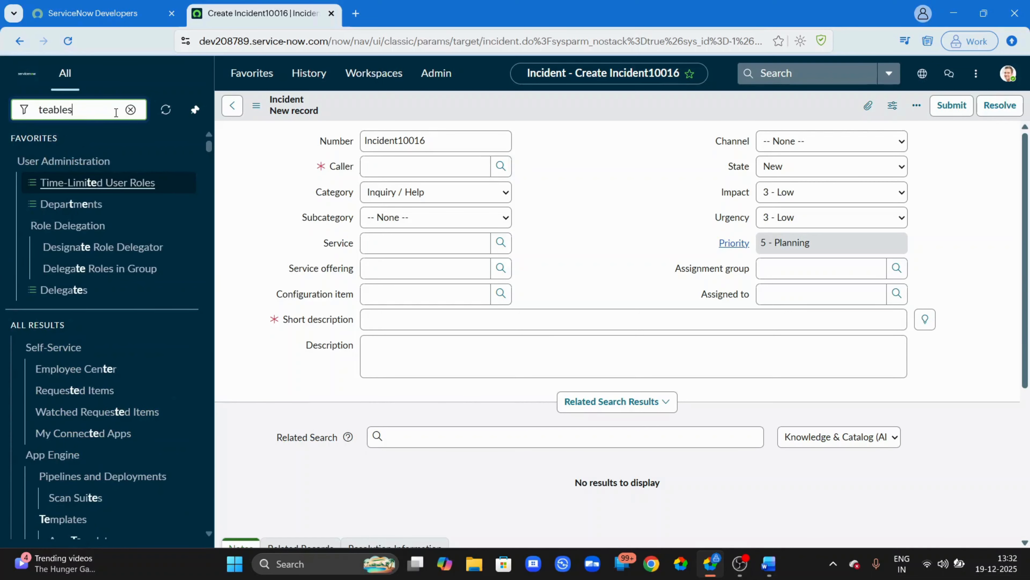
pyautogui.press('BackSpace')
pyautogui.press('BackSpace')
pyautogui.press('BackSpace')
pyautogui.press('BackSpace')
pyautogui.press('BackSpace')
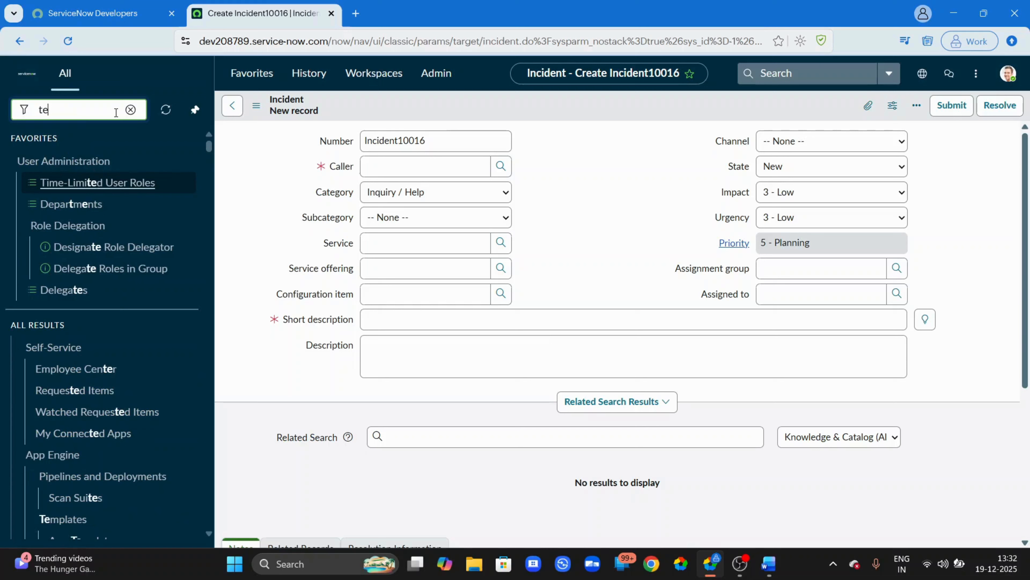
pyautogui.press('BackSpace')
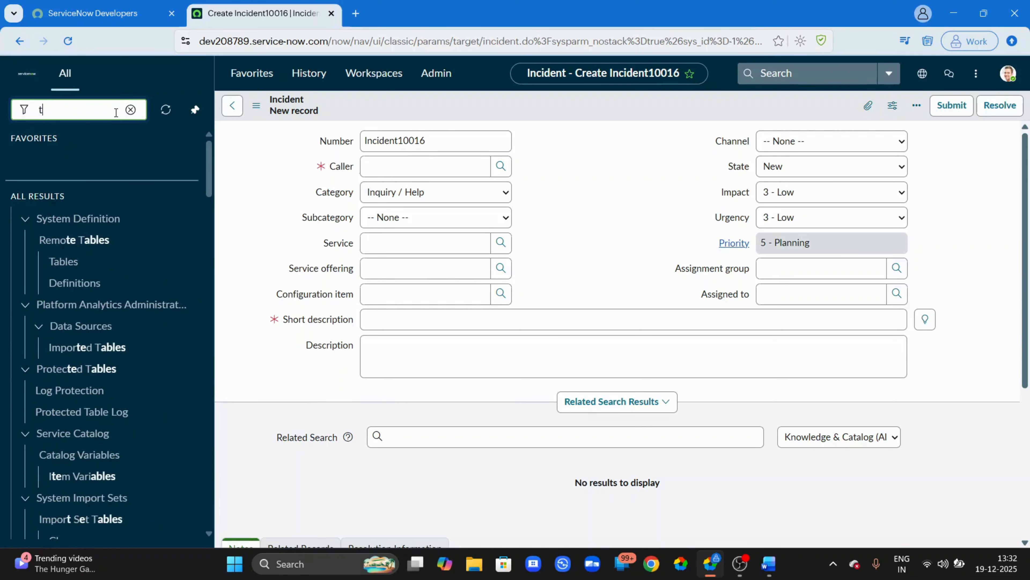
pyautogui.write('ab;es')
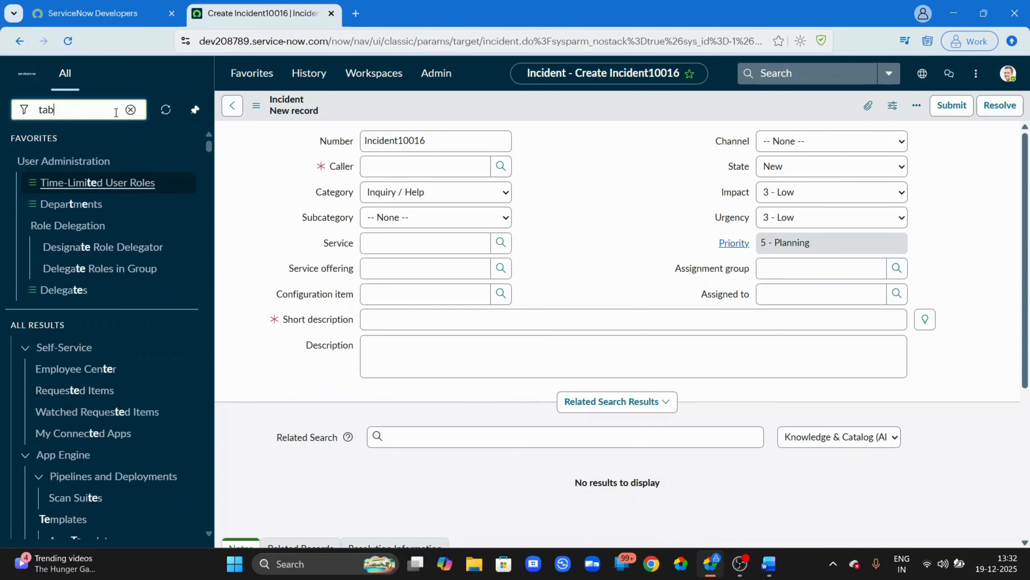
pyautogui.press('BackSpace')
pyautogui.press('BackSpace')
pyautogui.press('BackSpace')
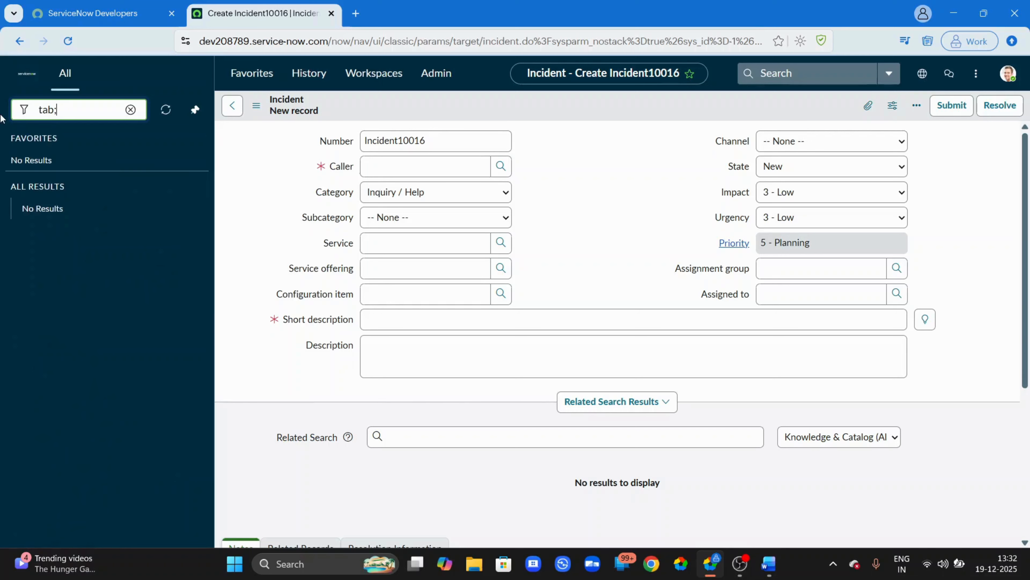
pyautogui.write('les')
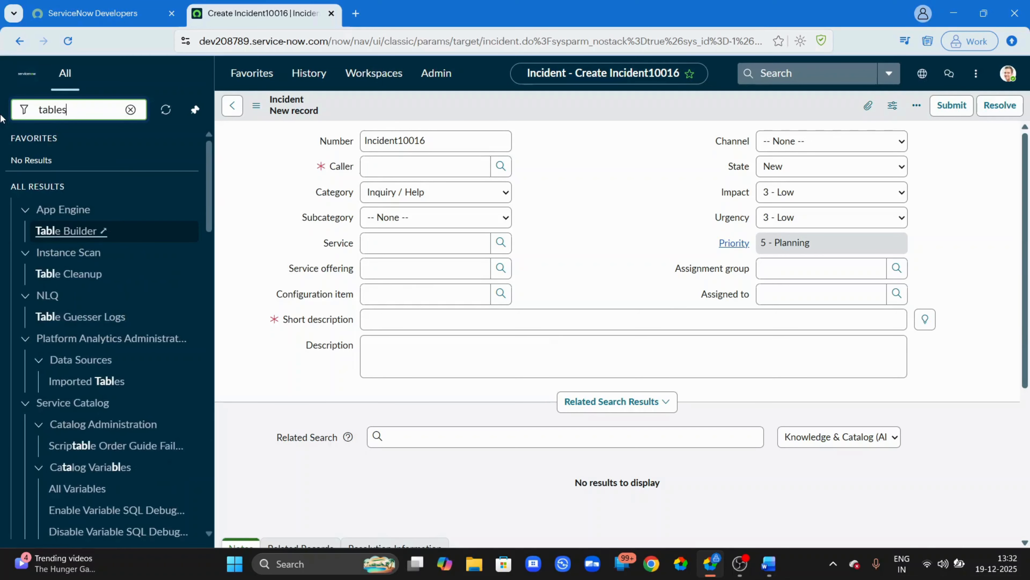
pyautogui.scroll(-6, 74, 321)
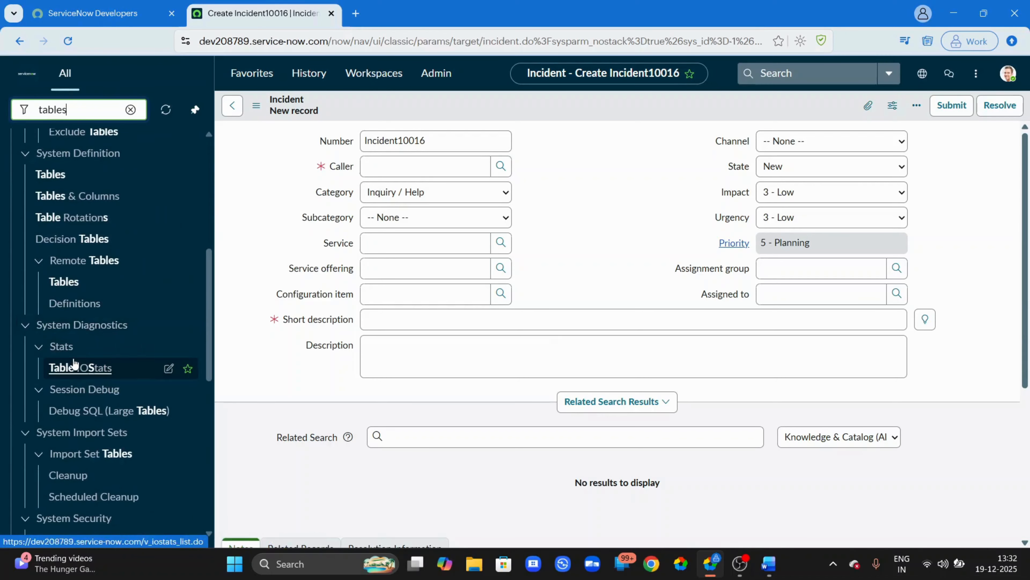
pyautogui.scroll(1, 73, 363)
pyautogui.click(57, 243)
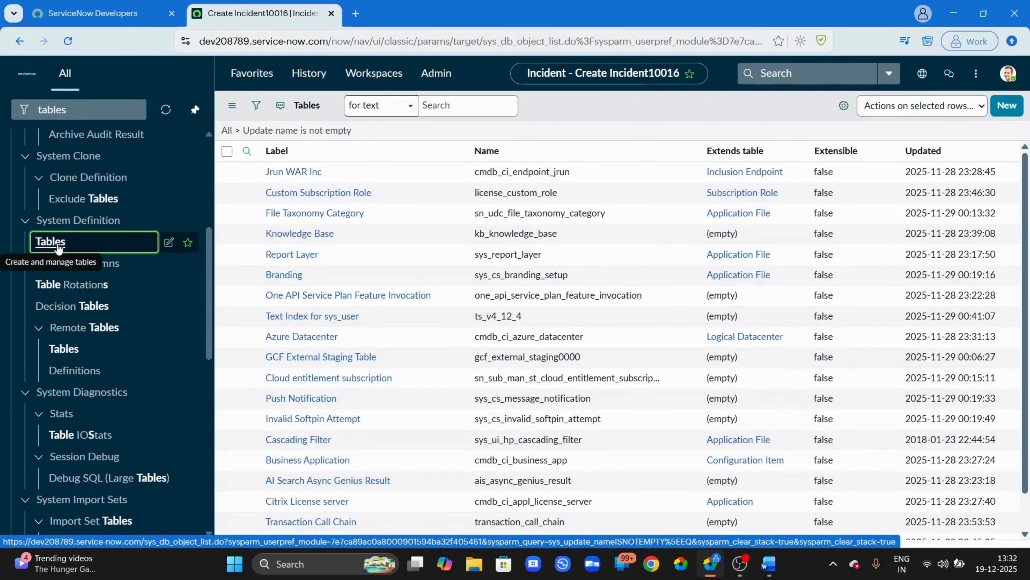
# Search the Tables list for employee and open the Employee Information table record
pyautogui.click(445, 106)
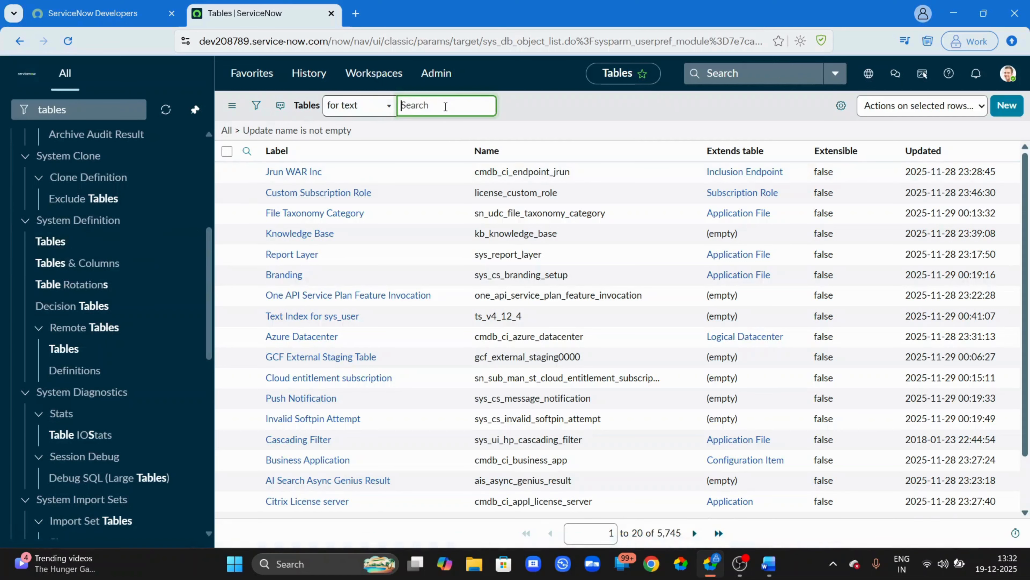
pyautogui.write('employee')
pyautogui.press('Return')
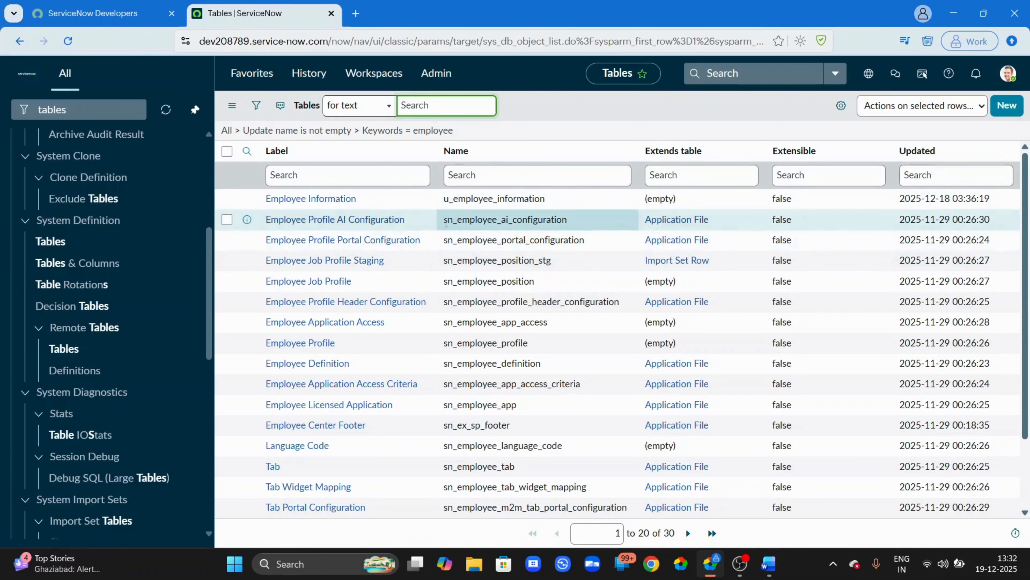
pyautogui.scroll(-2, 446, 225)
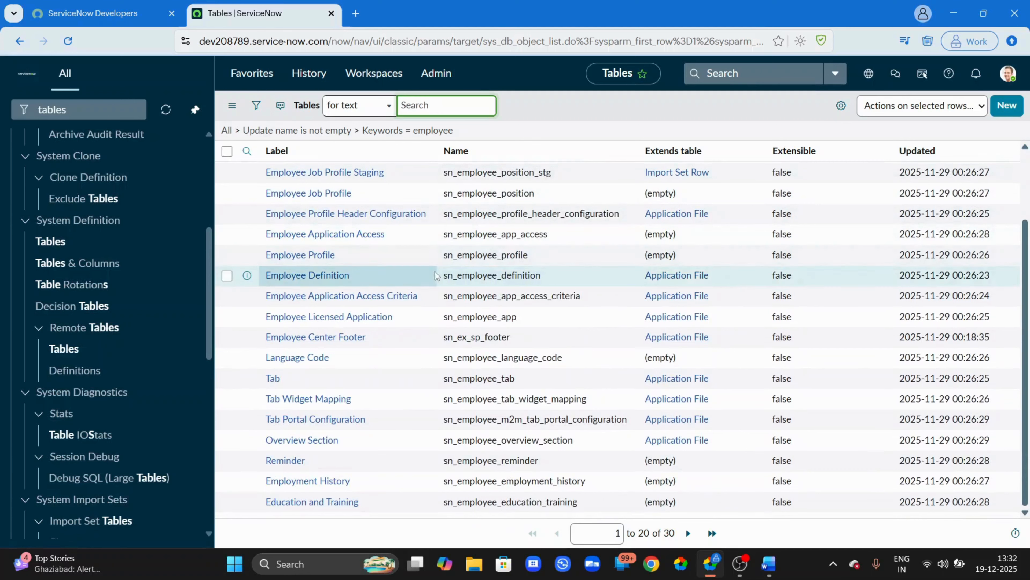
pyautogui.scroll(2, 442, 268)
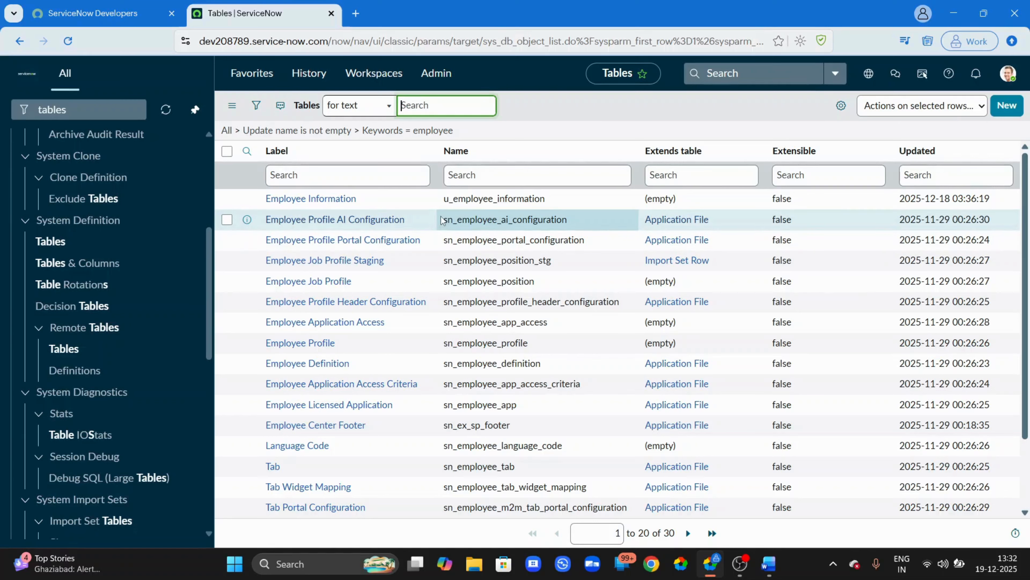
pyautogui.click(330, 198)
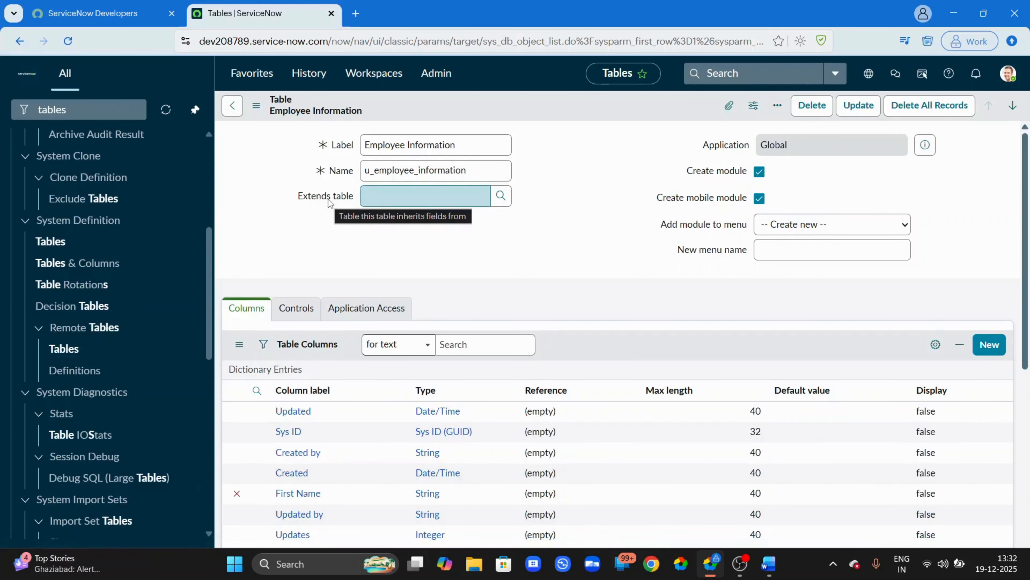
# Enable Auto-number in the Employee Information table's controls and review its prefix, number and digit settings
pyautogui.scroll(-4, 357, 308)
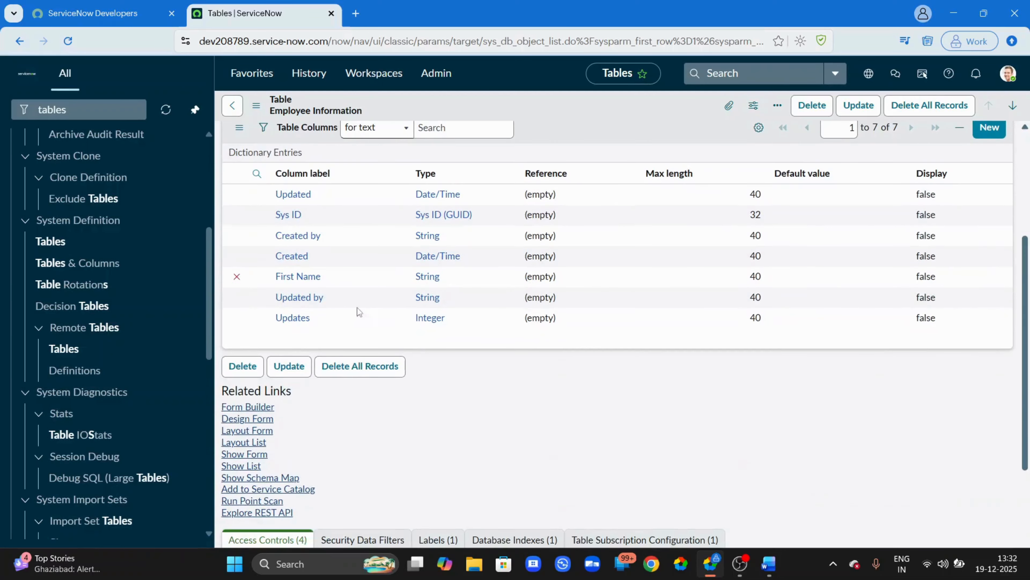
pyautogui.click(269, 281)
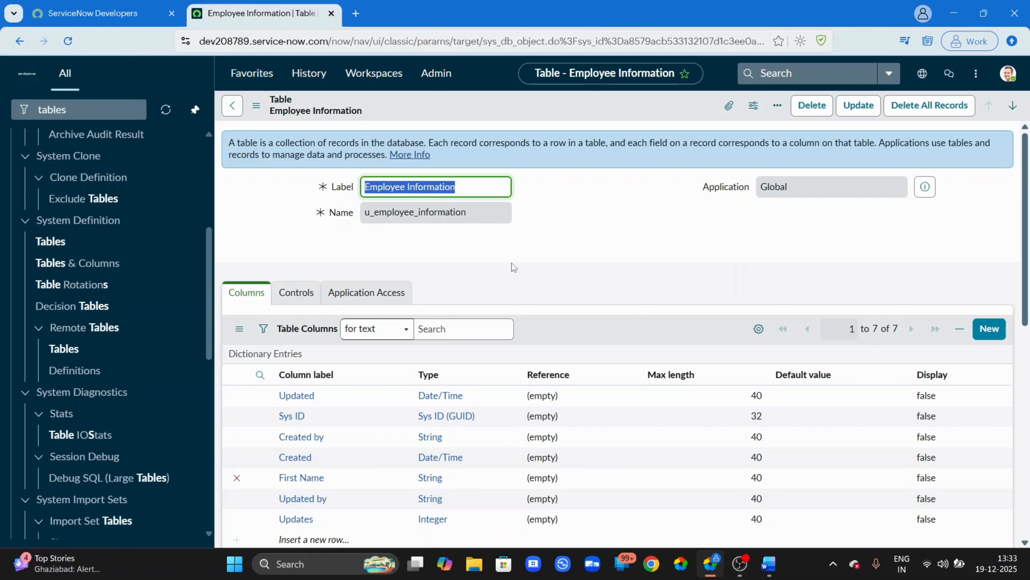
pyautogui.click(277, 300)
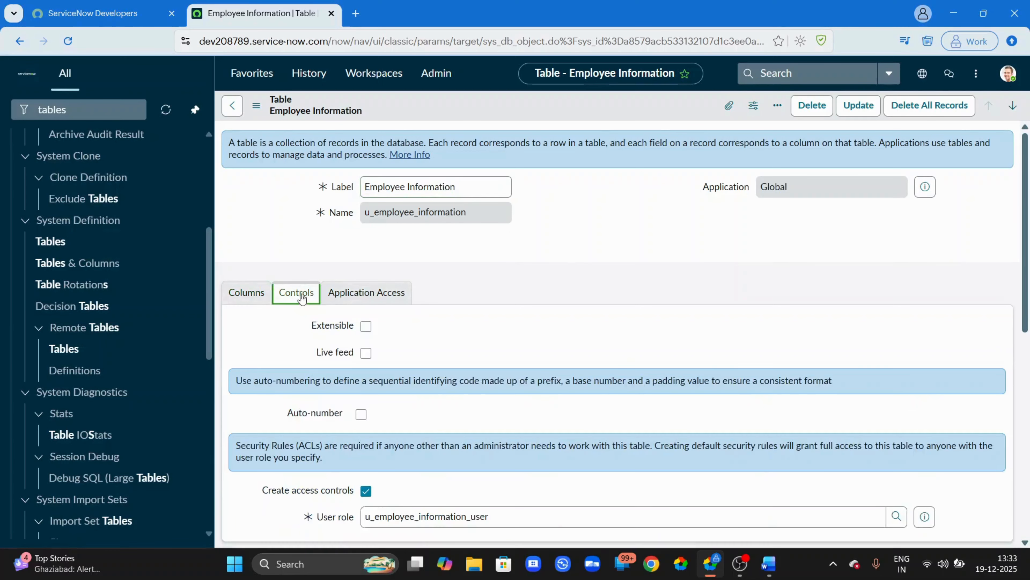
pyautogui.scroll(-2, 477, 265)
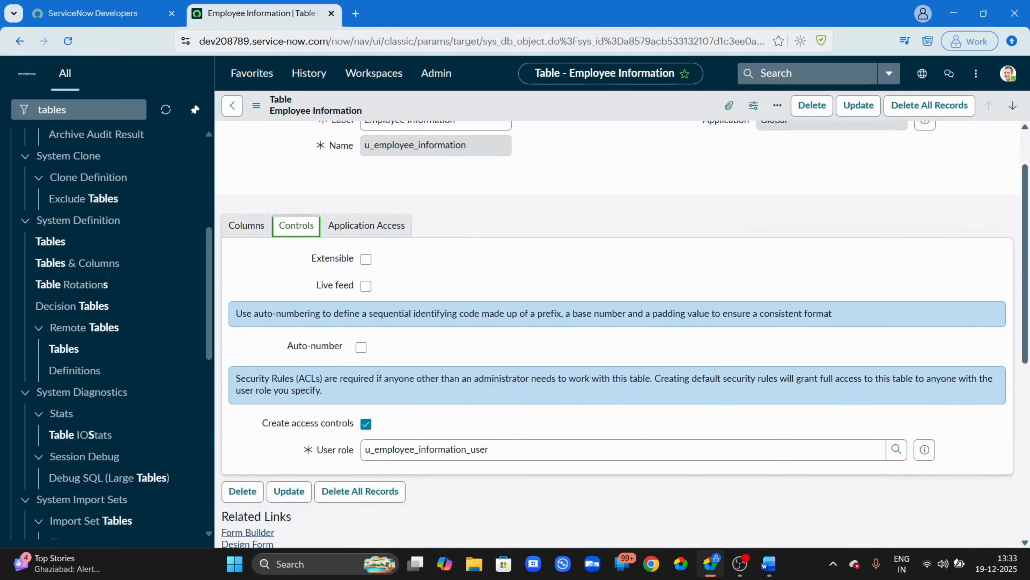
pyautogui.click(362, 348)
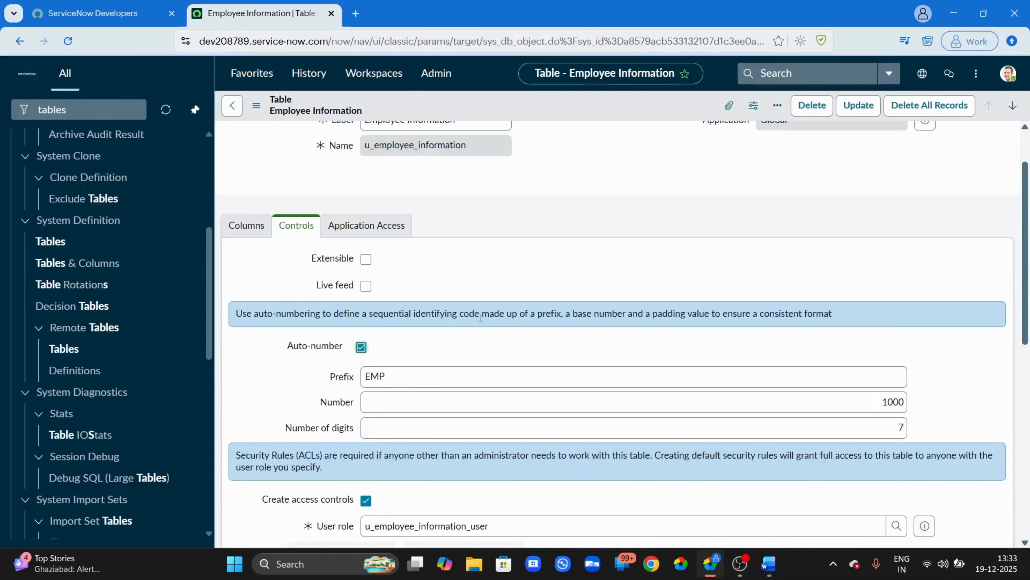
pyautogui.scroll(-5, 361, 351)
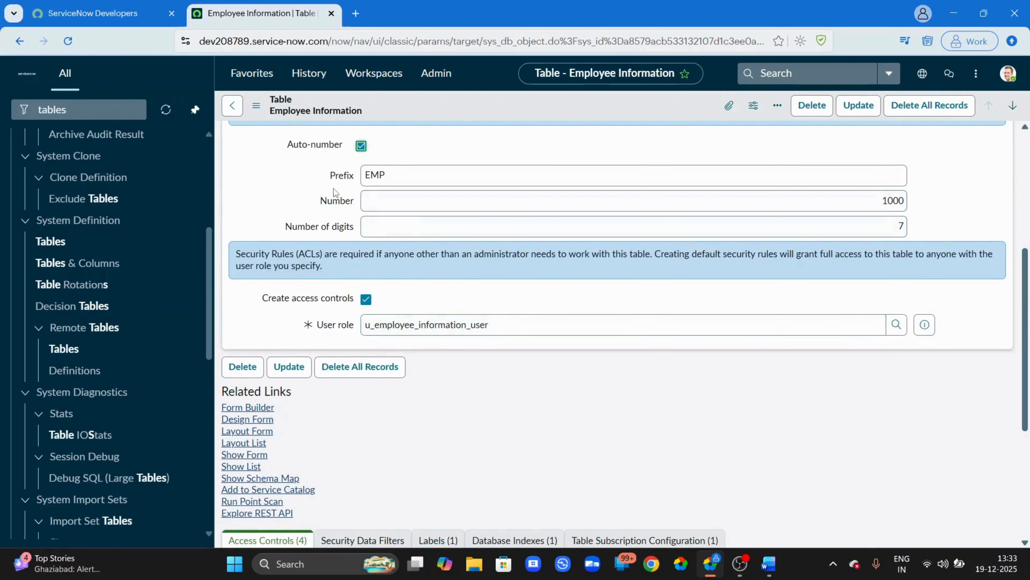
pyautogui.scroll(3, 361, 188)
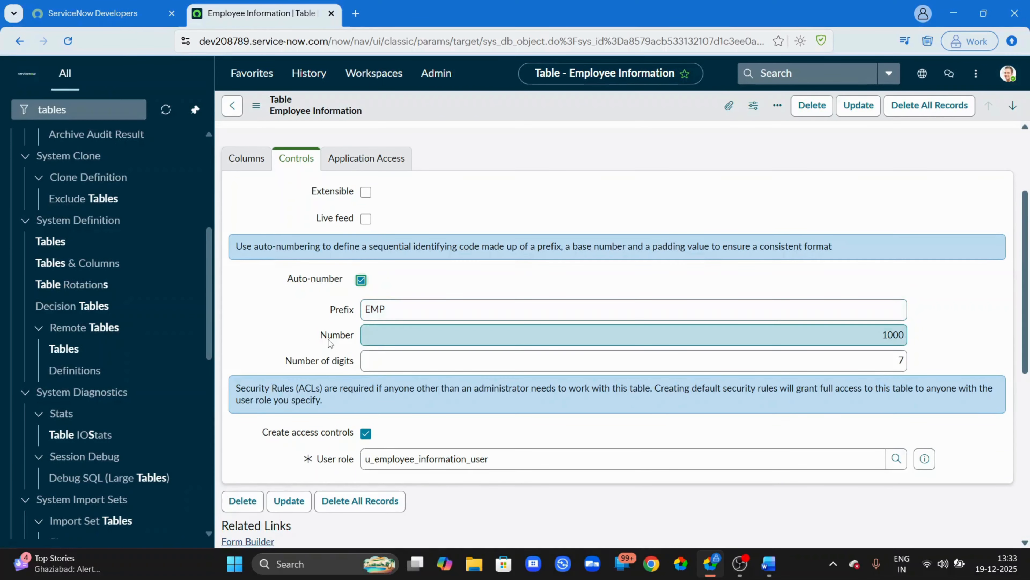
pyautogui.moveTo(330, 343)
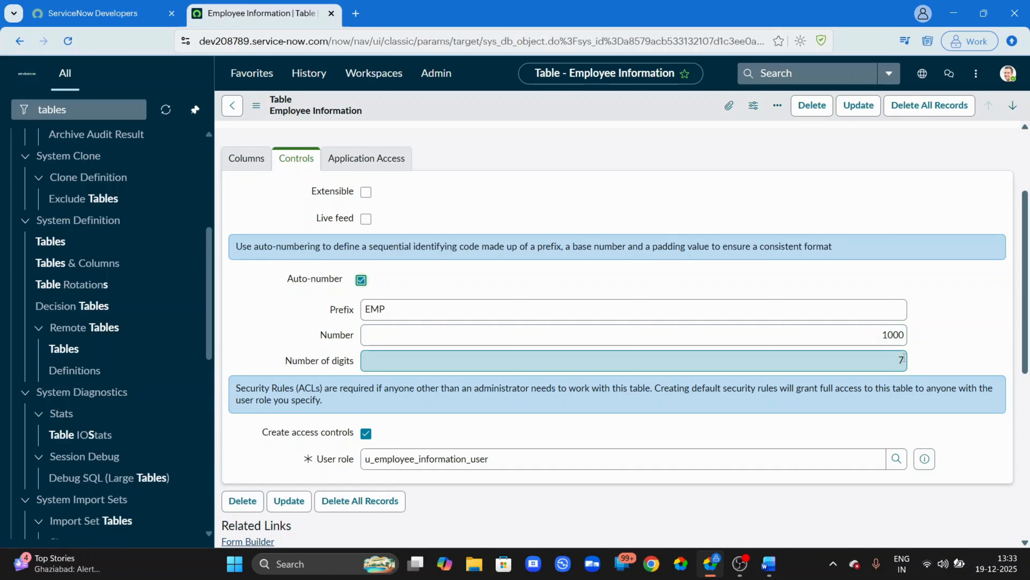
# Set the auto-numbering start Number to 100 and re-enter EMP as the Prefix
pyautogui.click(901, 335)
pyautogui.press('BackSpace')
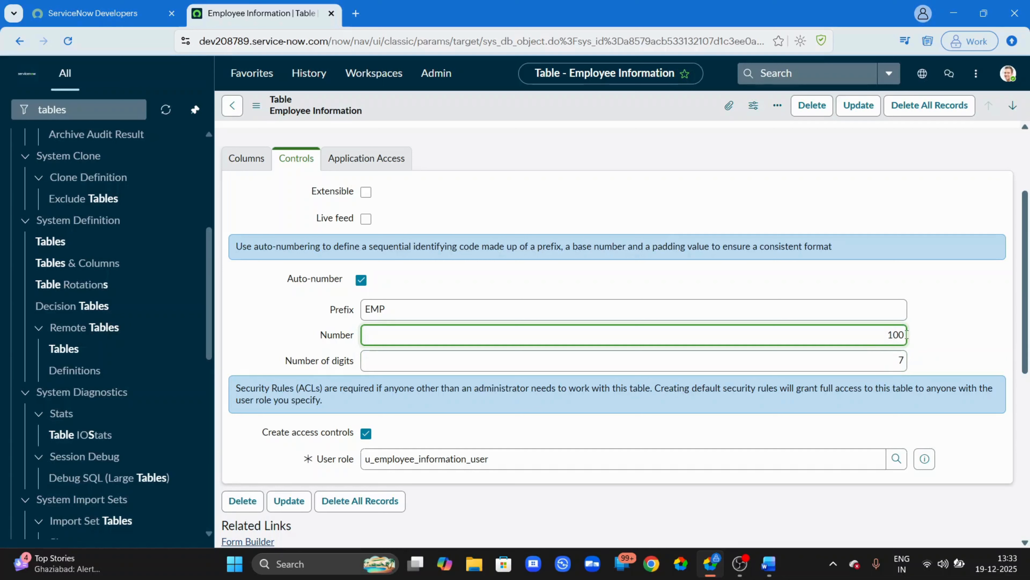
pyautogui.doubleClick(448, 313)
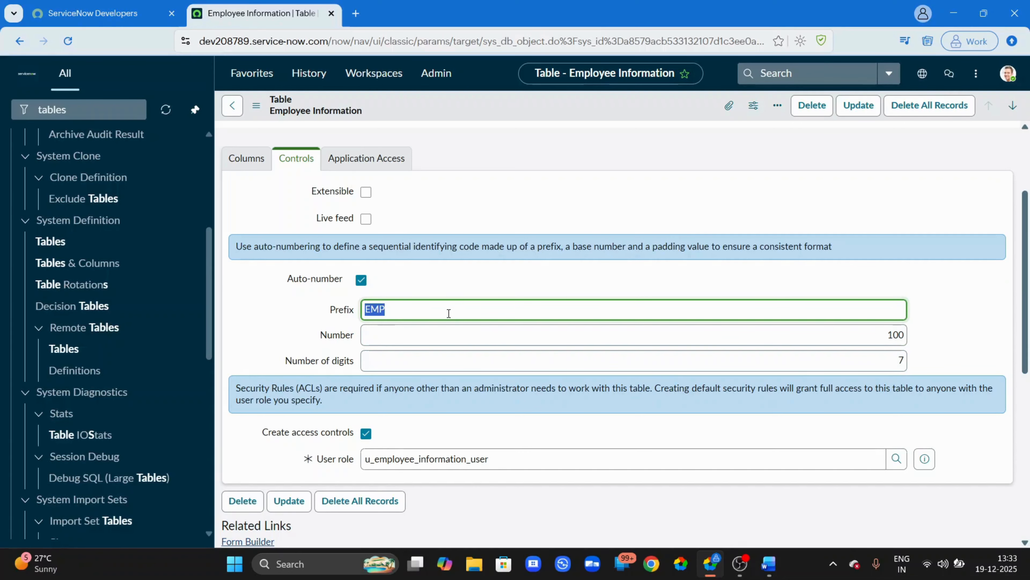
pyautogui.write('EMI')
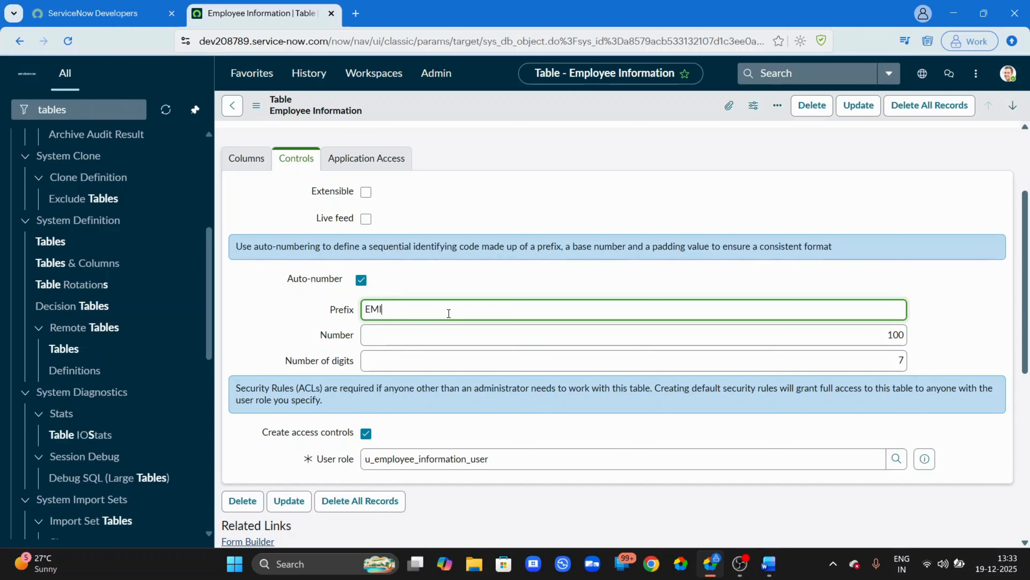
pyautogui.press('BackSpace')
pyautogui.press('BackSpace')
pyautogui.write('mp')
pyautogui.press('BackSpace')
pyautogui.press('BackSpace')
pyautogui.write('mp')
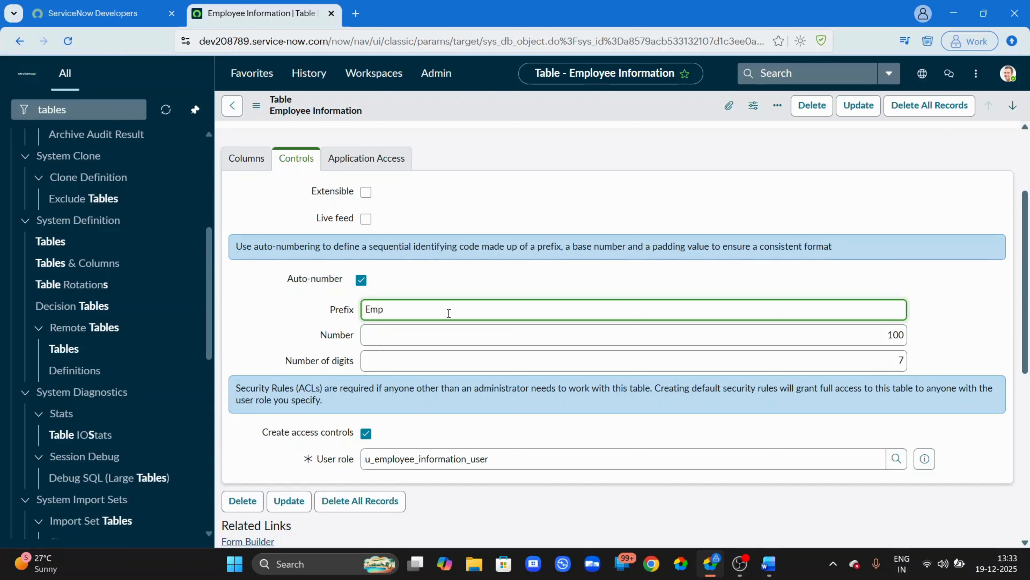
pyautogui.press('BackSpace')
pyautogui.press('BackSpace')
pyautogui.write('MP')
pyautogui.click(903, 333)
pyautogui.click(950, 335)
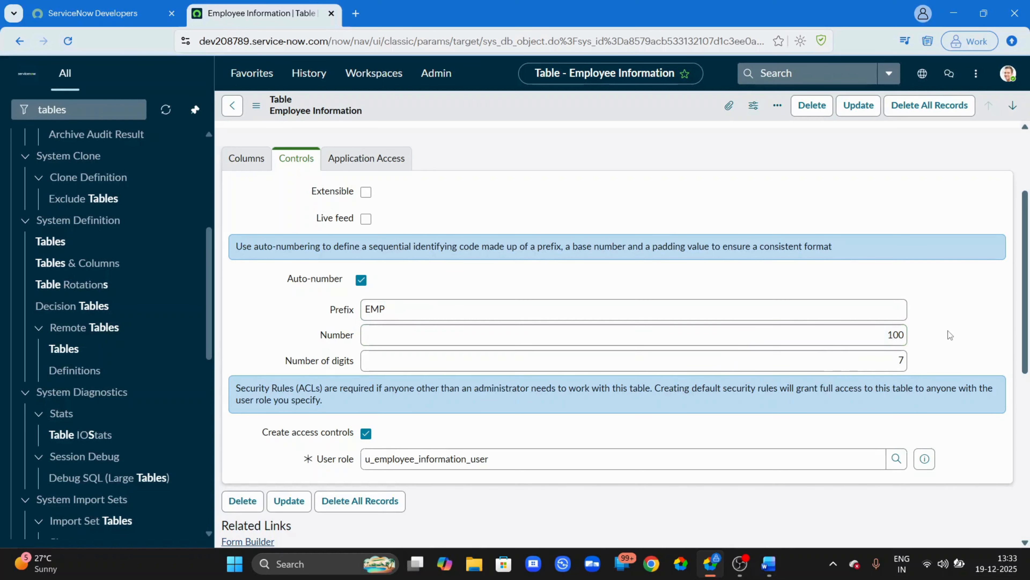
# Set the Number of digits to 5 and save the Employee Information table with an update
pyautogui.click(901, 360)
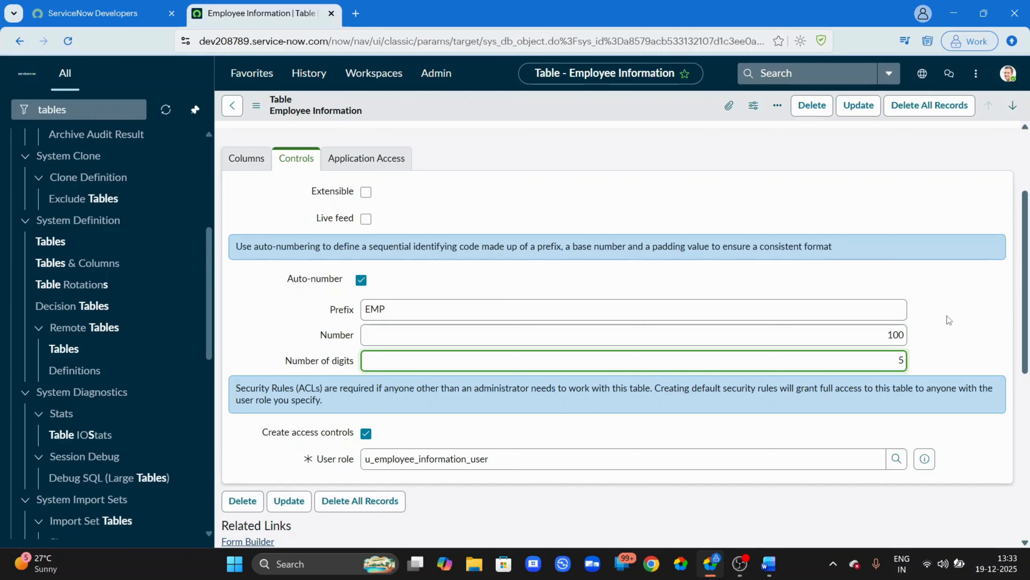
pyautogui.scroll(-8, 947, 316)
pyautogui.scroll(10, 741, 343)
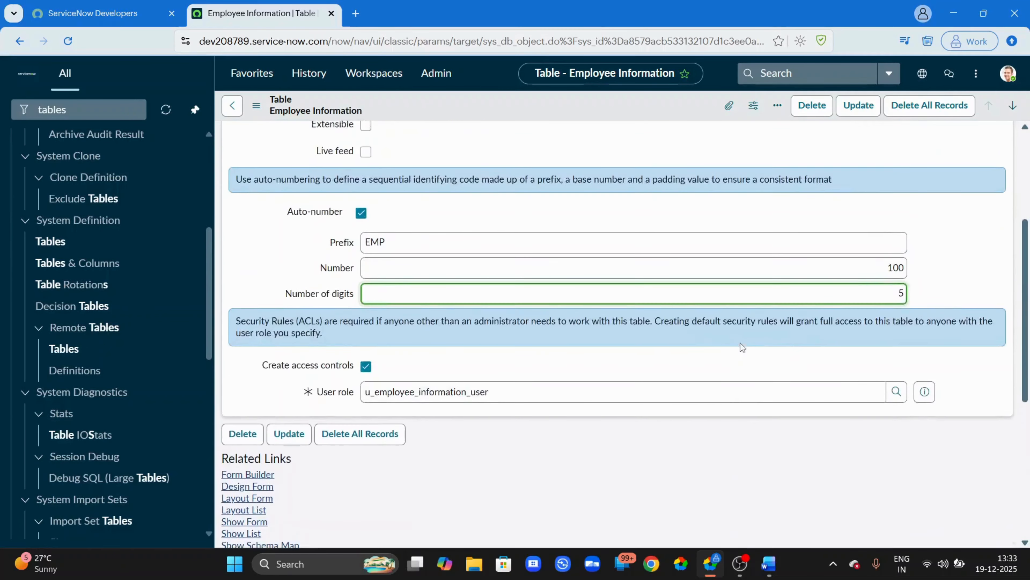
pyautogui.click(859, 107)
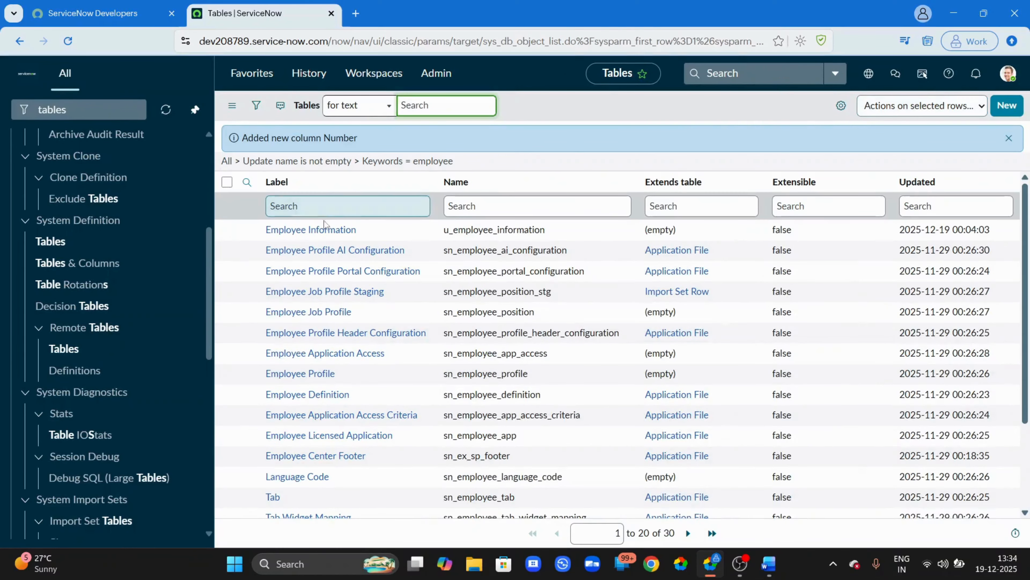
# Open the Employee Information table record and show its new record form
pyautogui.click(326, 234)
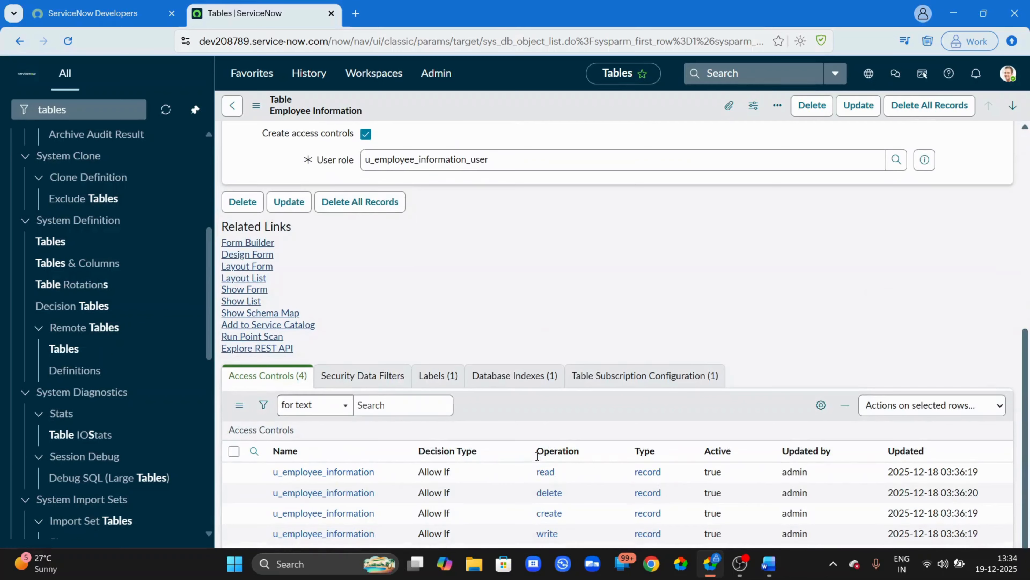
pyautogui.scroll(-4, 536, 456)
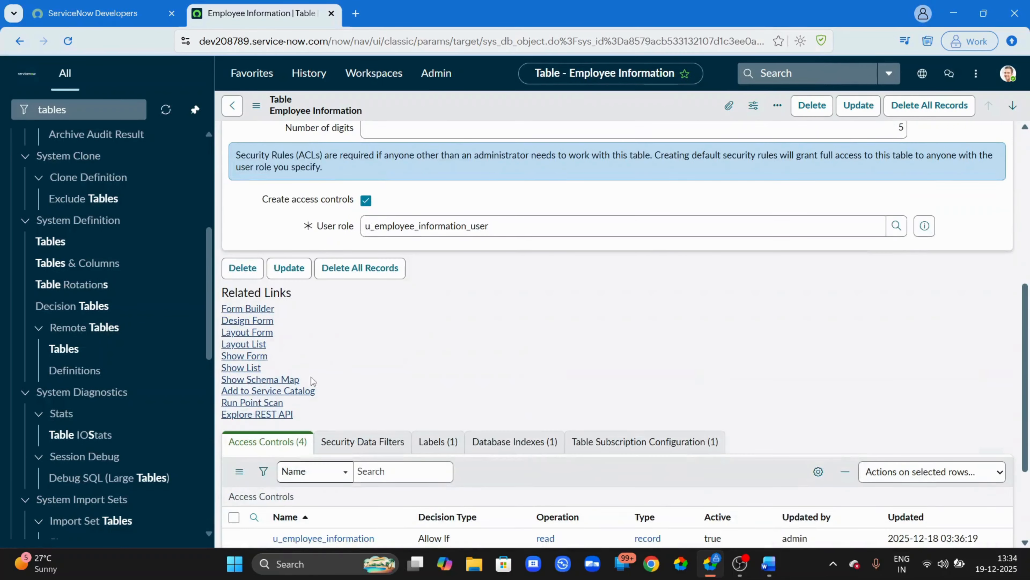
pyautogui.click(242, 357)
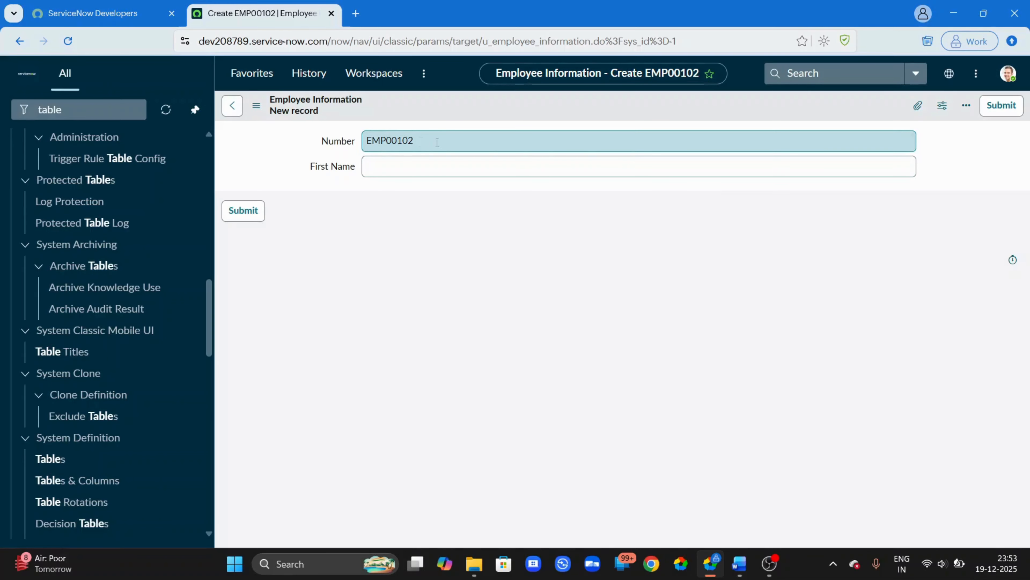
# Reload the new Employee Information form twice to check how the automatic Number advances
pyautogui.rightClick(937, 146)
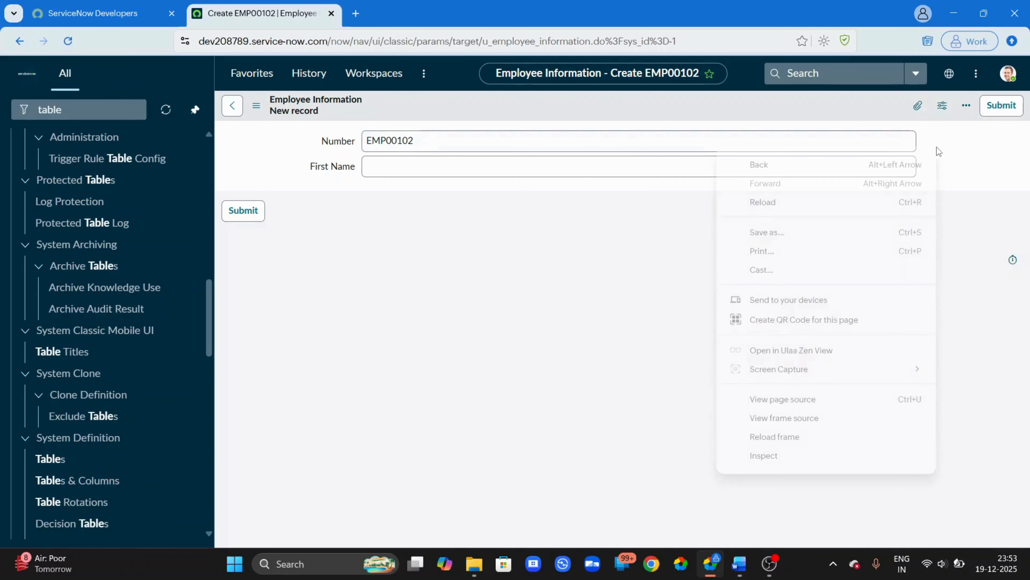
pyautogui.rightClick(834, 112)
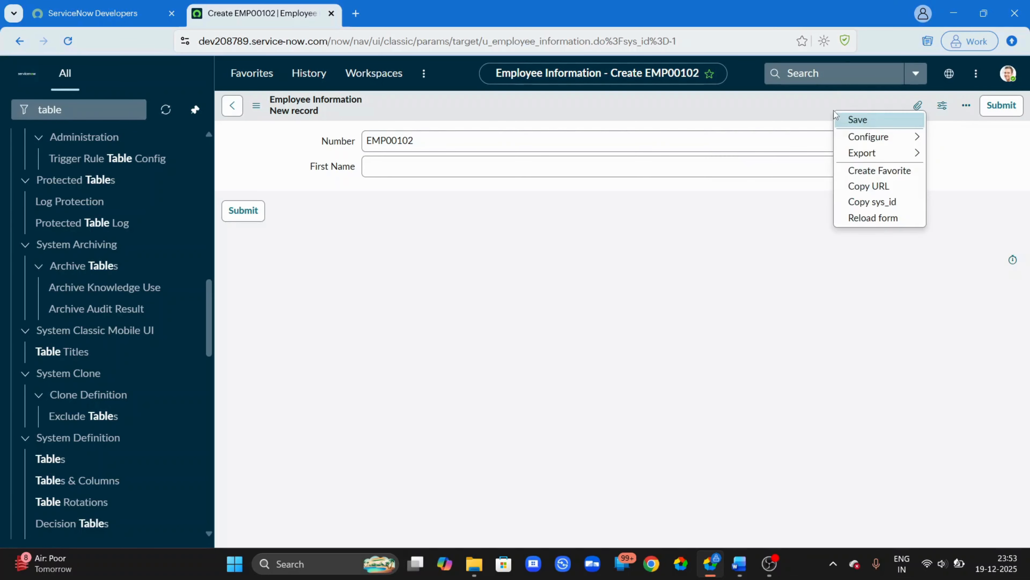
pyautogui.click(876, 217)
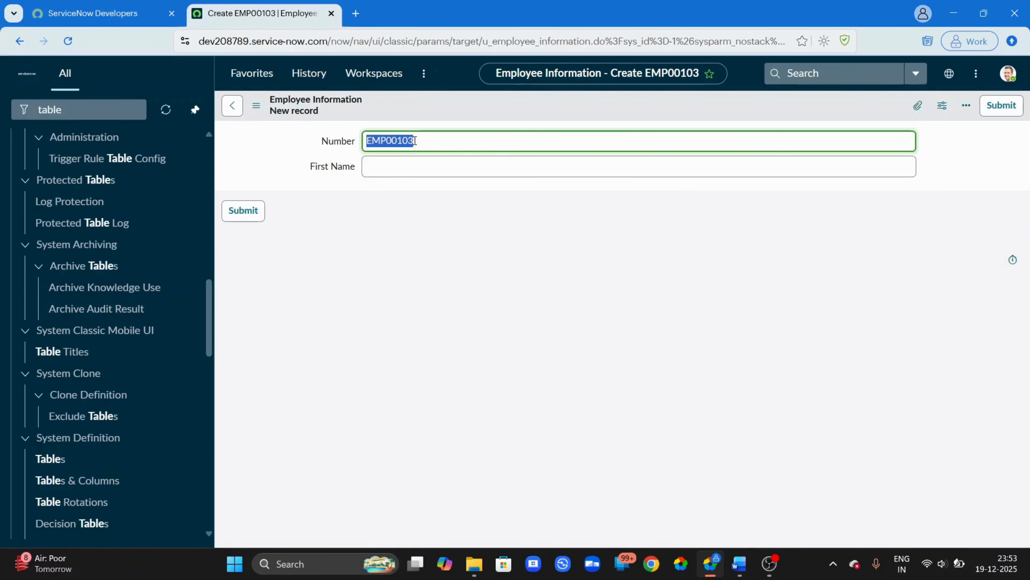
pyautogui.rightClick(515, 113)
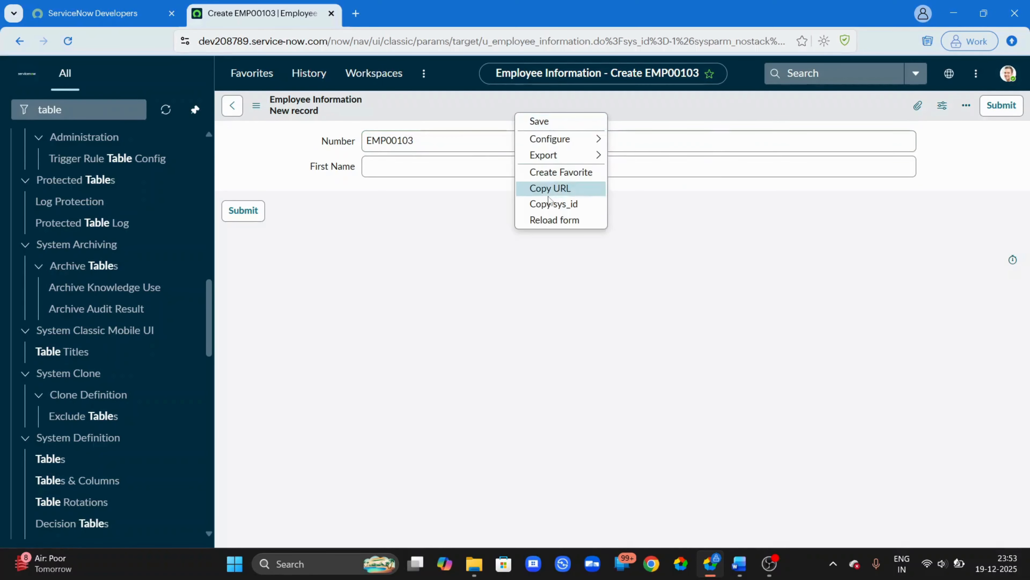
pyautogui.click(553, 219)
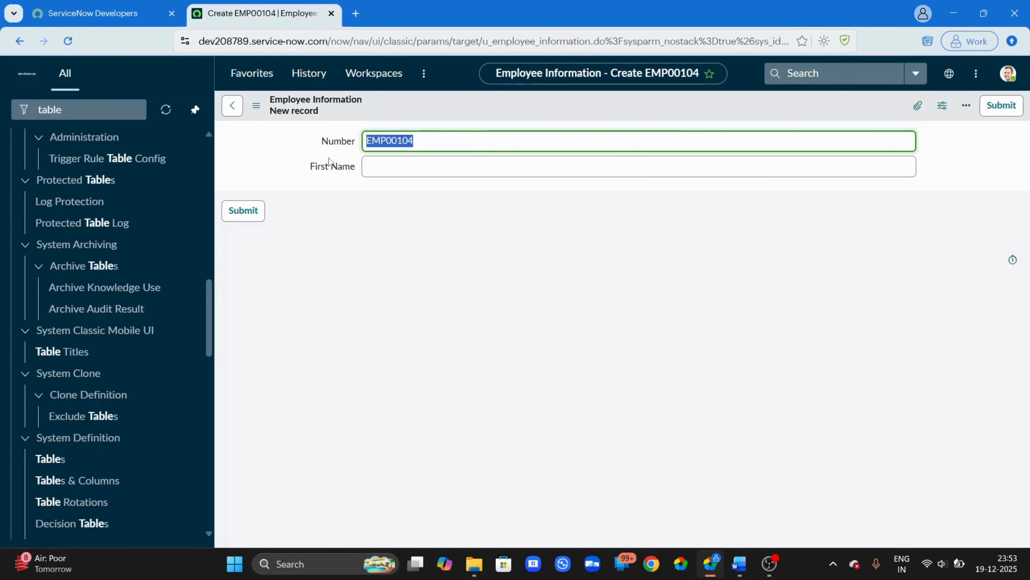
pyautogui.click(304, 149)
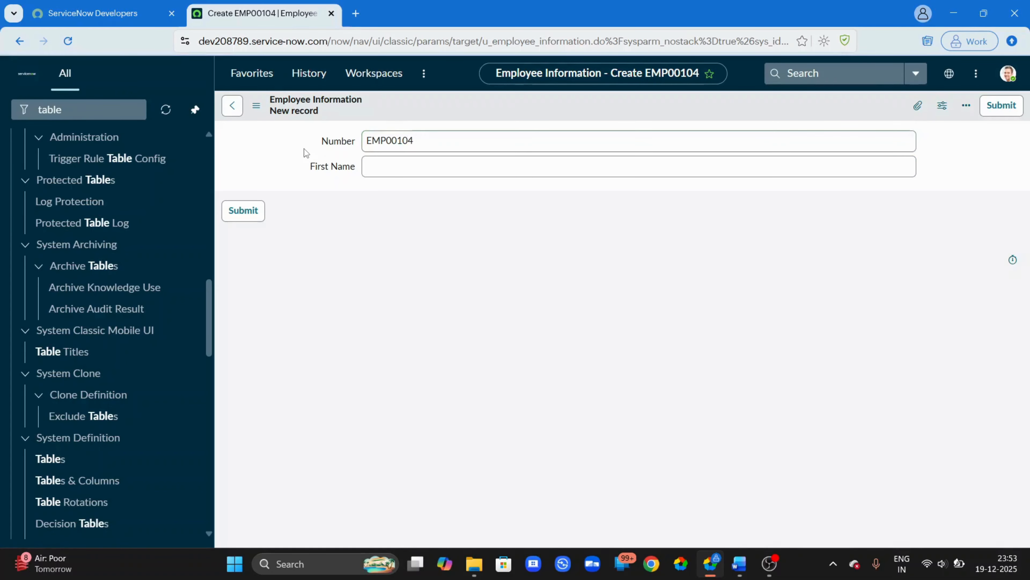
# Return to the Employee Information table record and review the auto-numbering settings in its controls
pyautogui.click(231, 112)
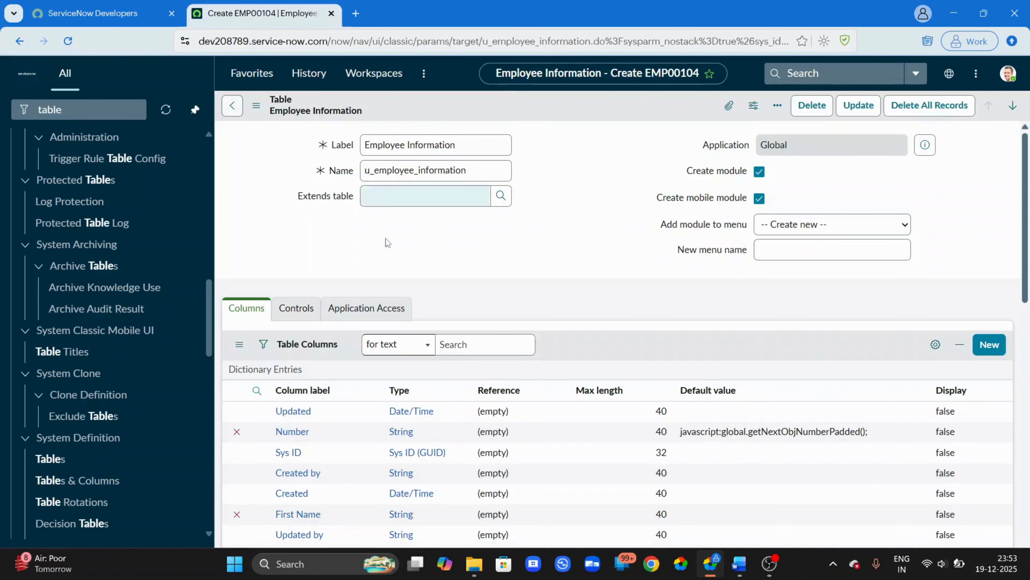
pyautogui.scroll(-3, 477, 294)
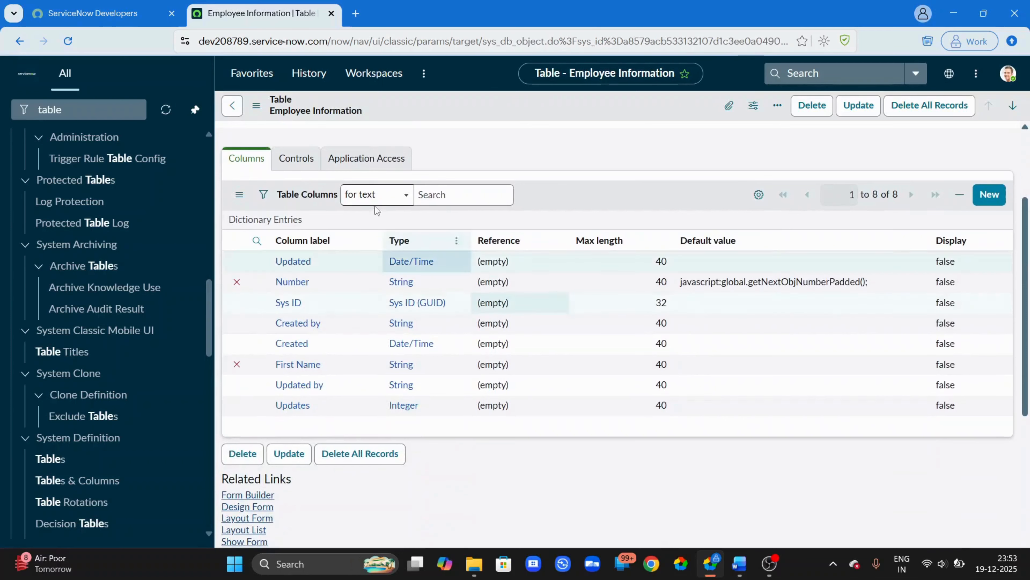
pyautogui.click(297, 158)
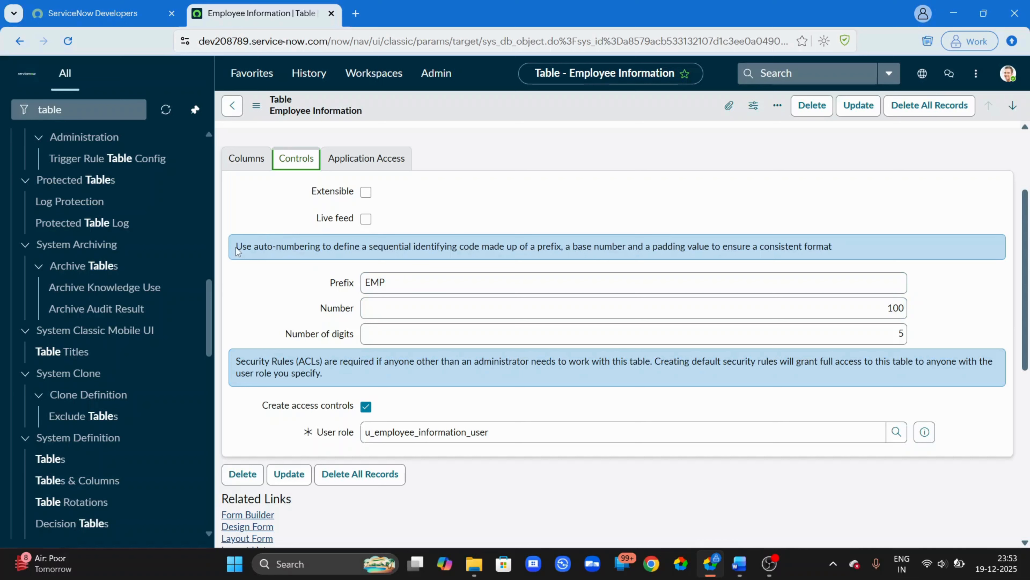
pyautogui.moveTo(237, 251); pyautogui.dragTo(851, 253)
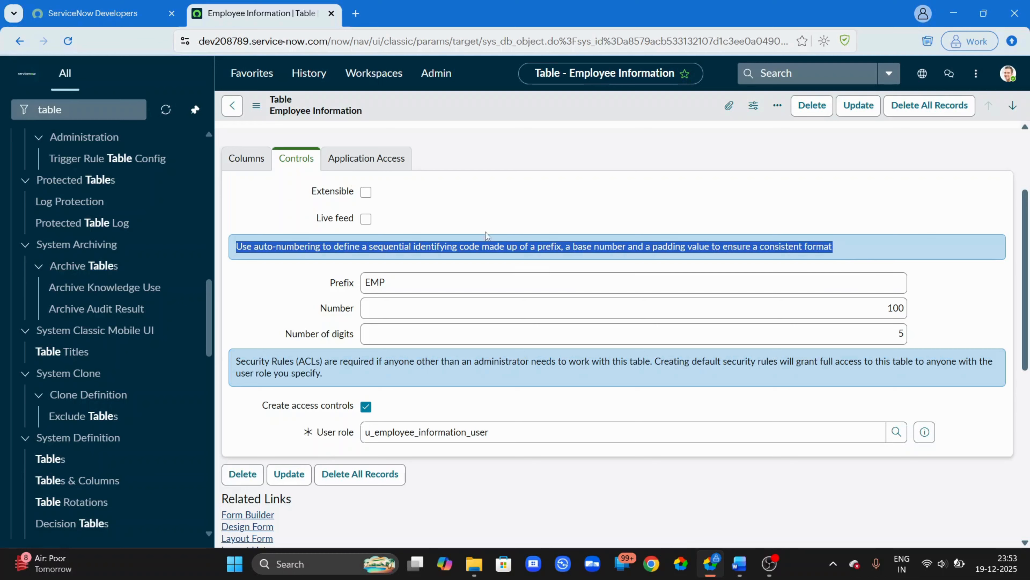
# Review the table's column list and open Form Design for the Employee Information table
pyautogui.click(259, 165)
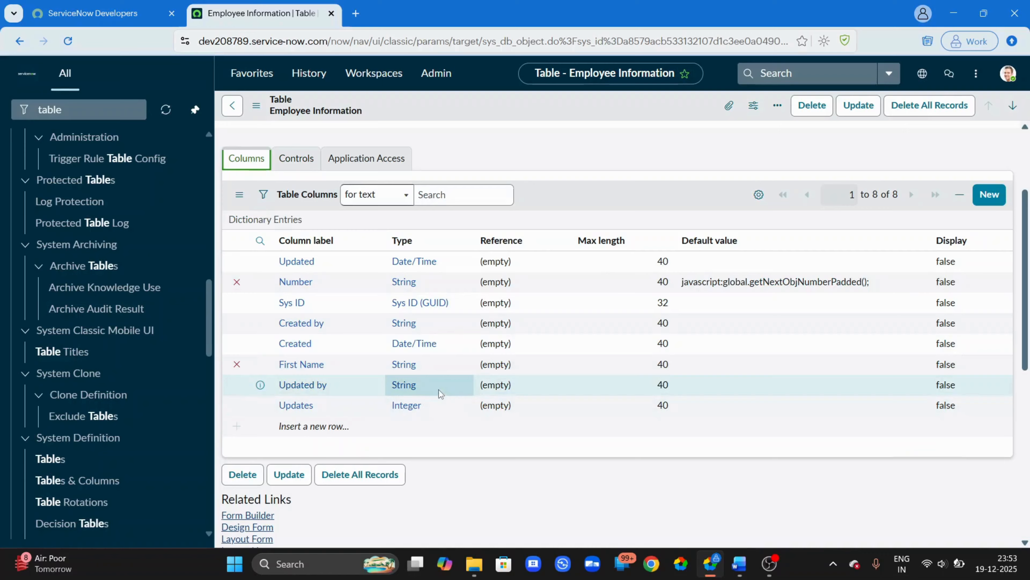
pyautogui.scroll(-3, 440, 392)
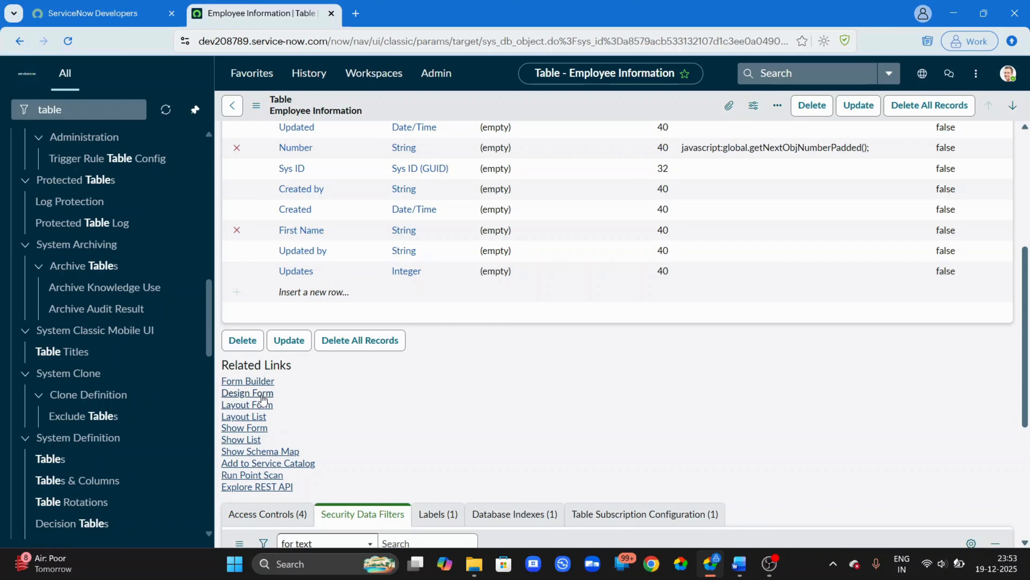
pyautogui.click(262, 394)
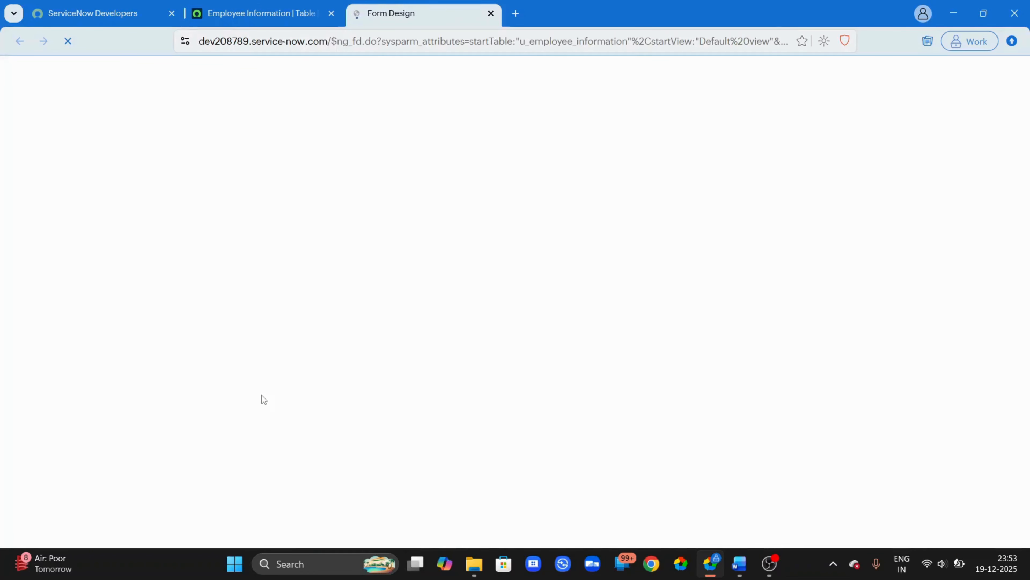
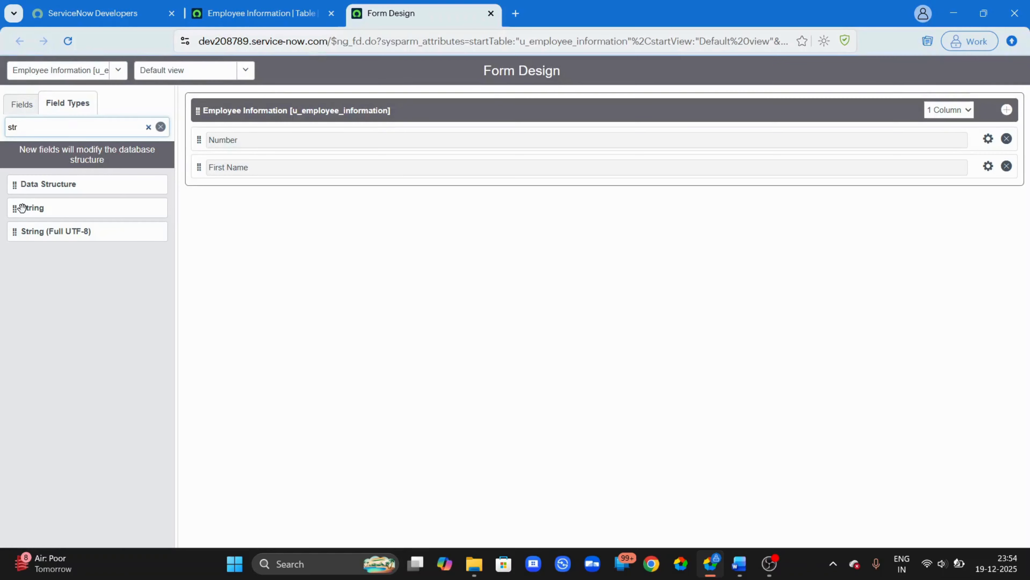
# Add a String field below First Name on the form and label it Middle Name
pyautogui.moveTo(22, 207); pyautogui.dragTo(238, 199)
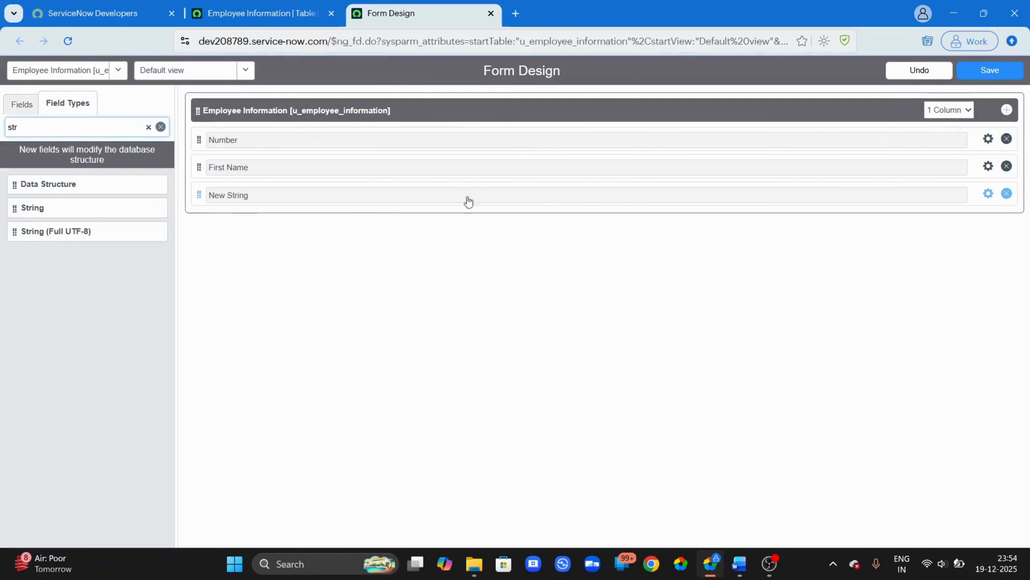
pyautogui.click(988, 194)
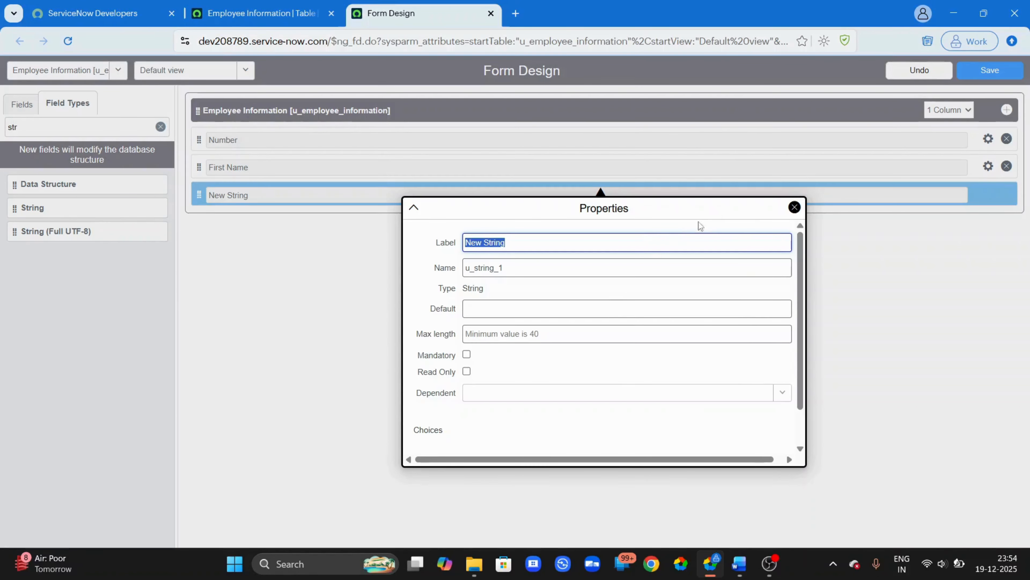
pyautogui.click(622, 245)
pyautogui.hotkey('ctrl', 'a')
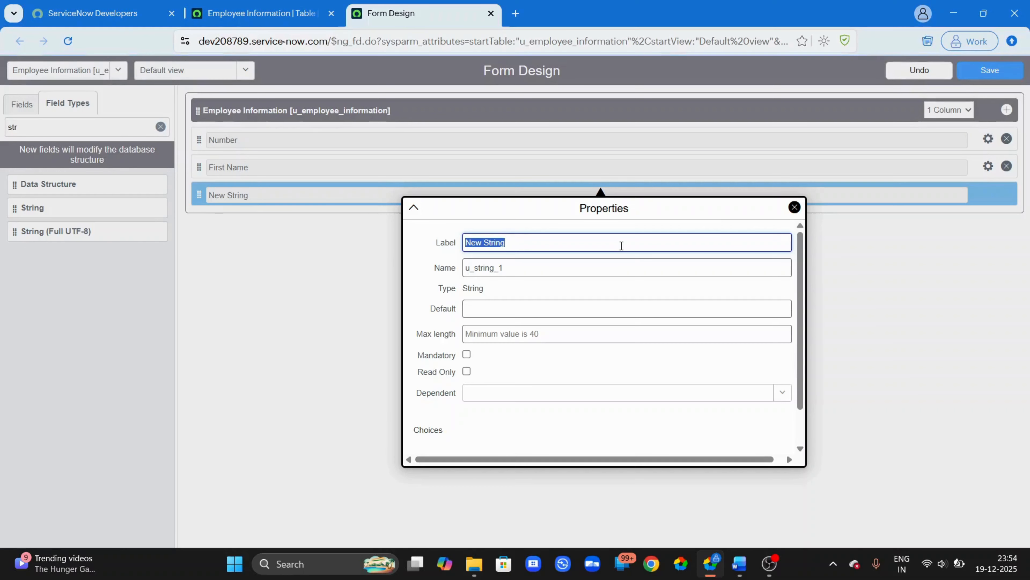
pyautogui.write('Middl')
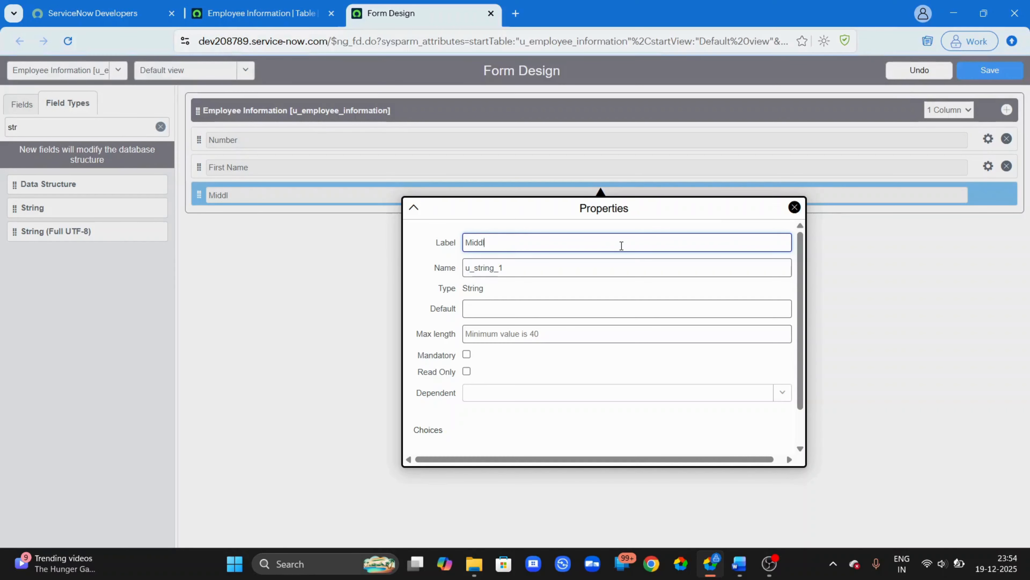
pyautogui.write('e Name')
# Set the Middle Name field's Name to U_middlename, review its remaining properties and close them
pyautogui.doubleClick(505, 268)
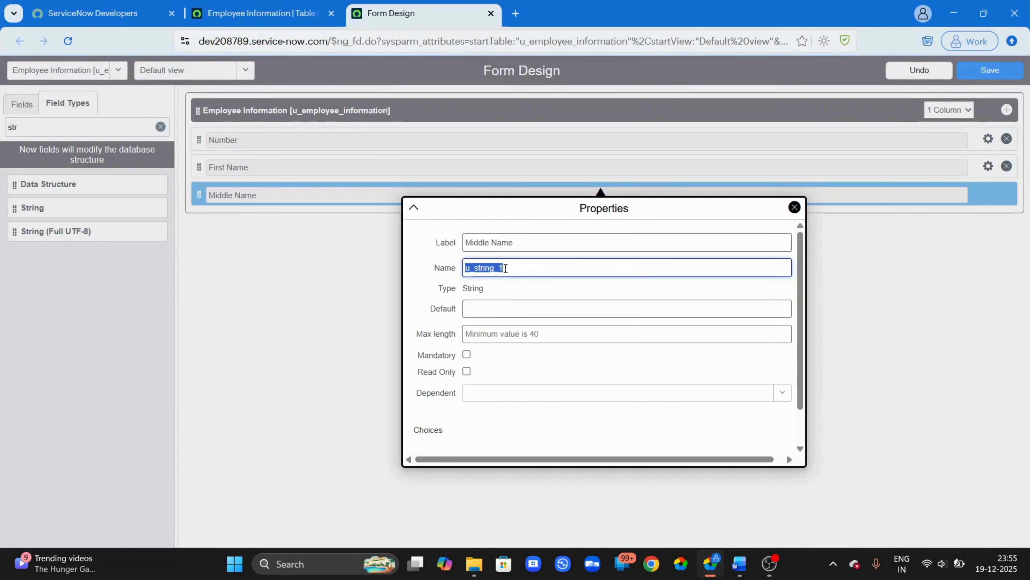
pyautogui.press('BackSpace')
pyautogui.write('U_Middle')
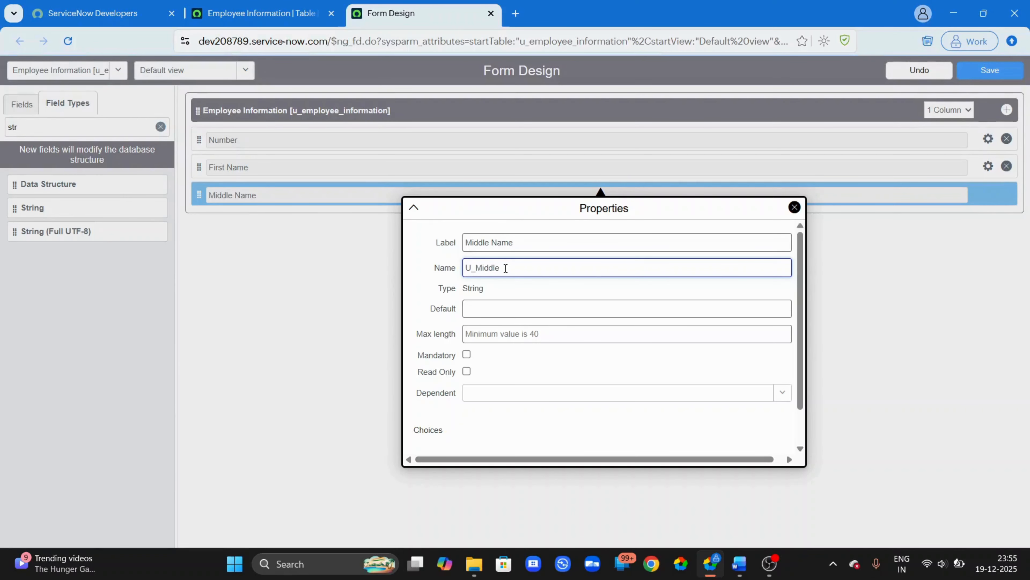
pyautogui.press('BackSpace')
pyautogui.press('BackSpace')
pyautogui.press('BackSpace')
pyautogui.press('BackSpace')
pyautogui.press('BackSpace')
pyautogui.press('BackSpace')
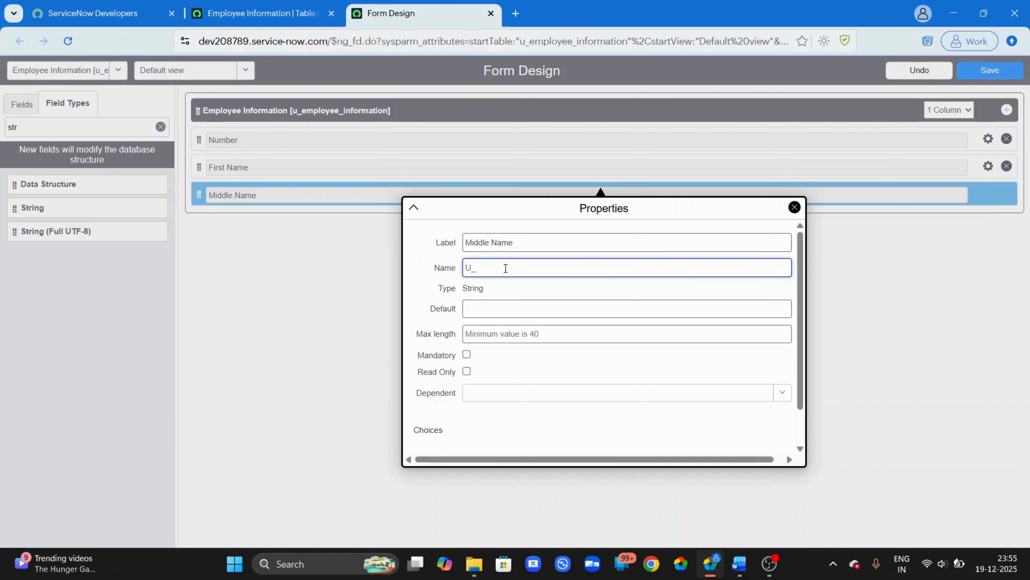
pyautogui.write('middle')
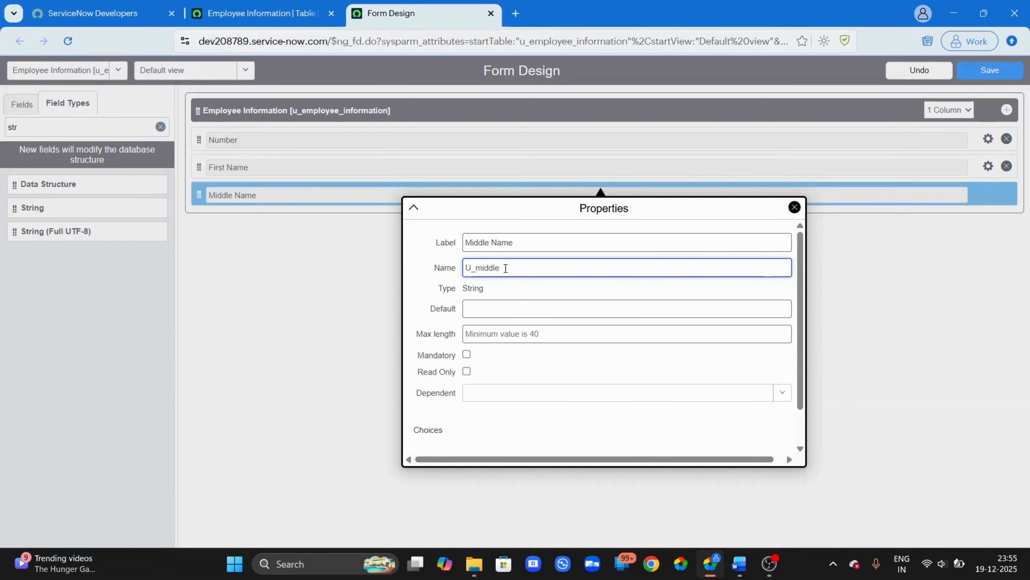
pyautogui.write('name')
pyautogui.click(518, 288)
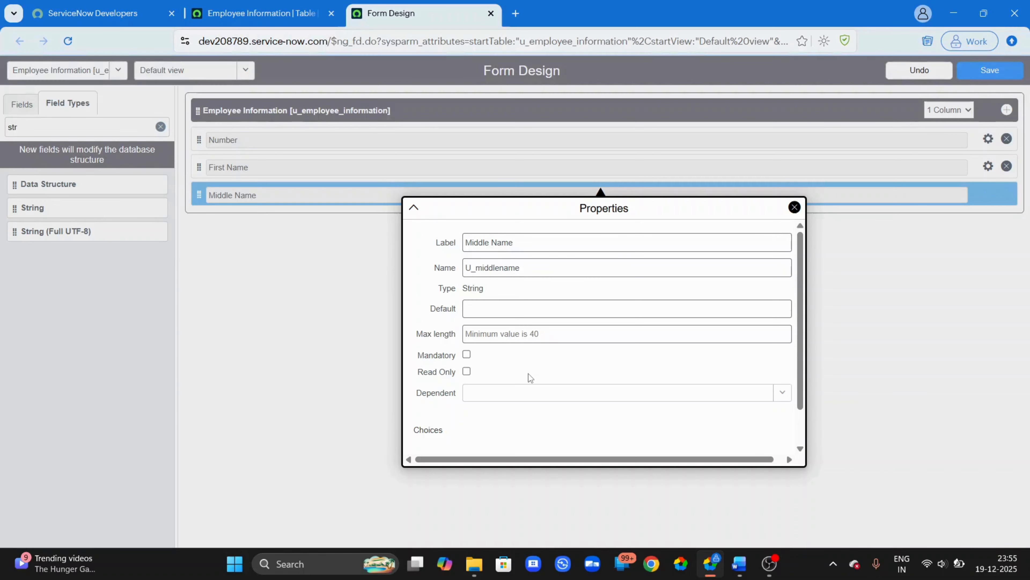
pyautogui.scroll(-1, 528, 374)
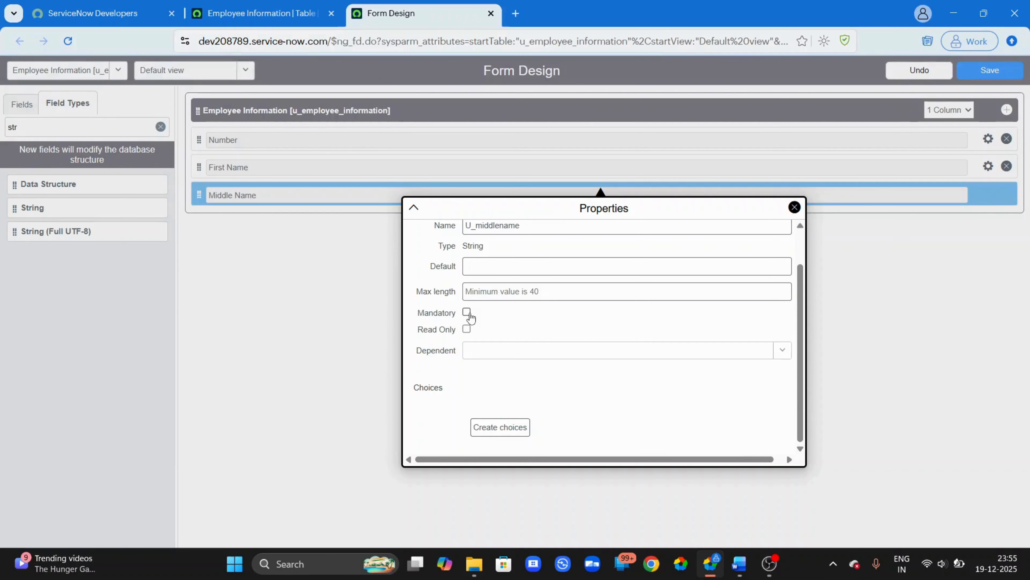
pyautogui.scroll(1, 511, 354)
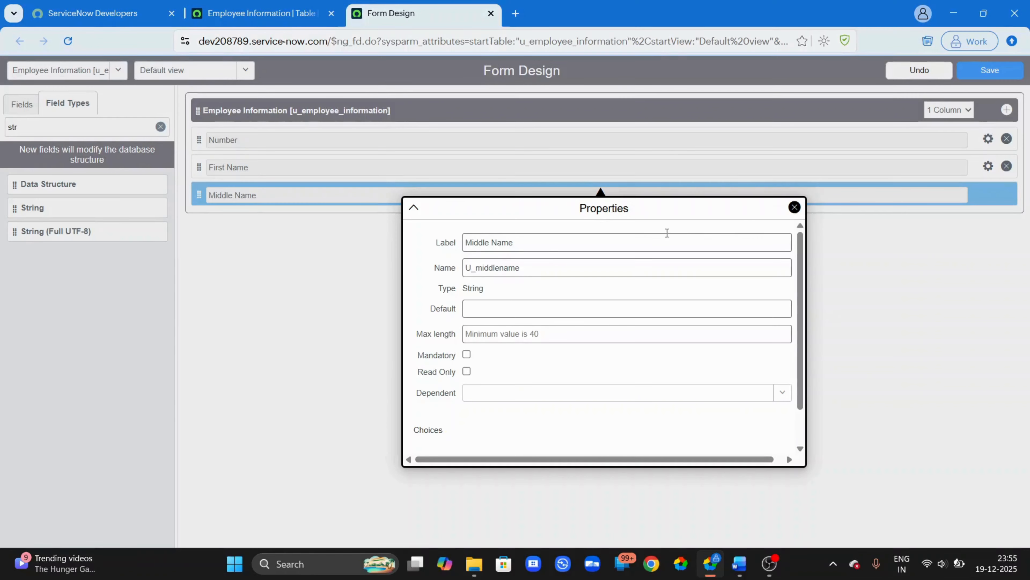
pyautogui.click(794, 206)
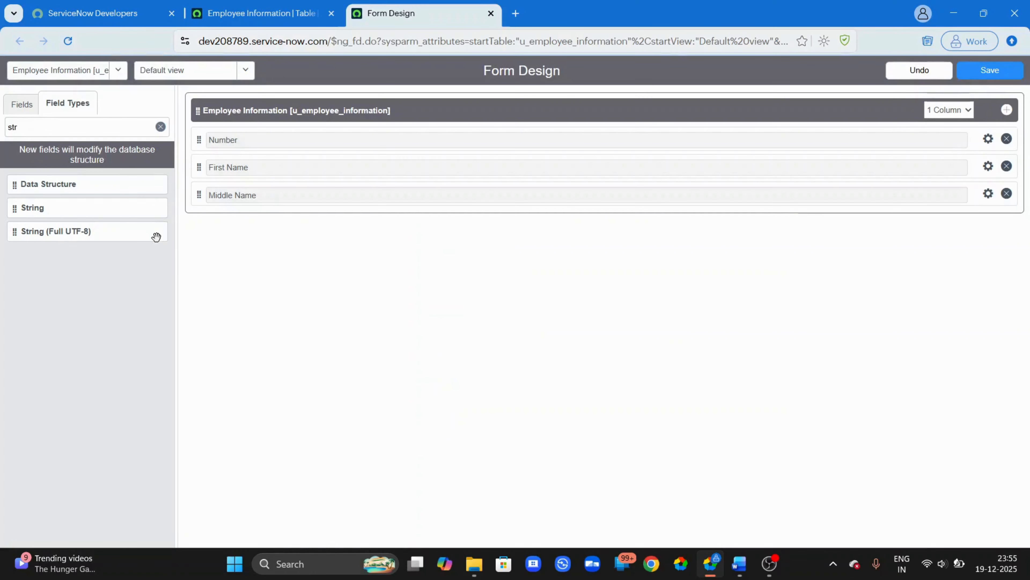
# Add a String field below Middle Name with the label Last Name and the name U_Lastname
pyautogui.moveTo(55, 217); pyautogui.dragTo(232, 224)
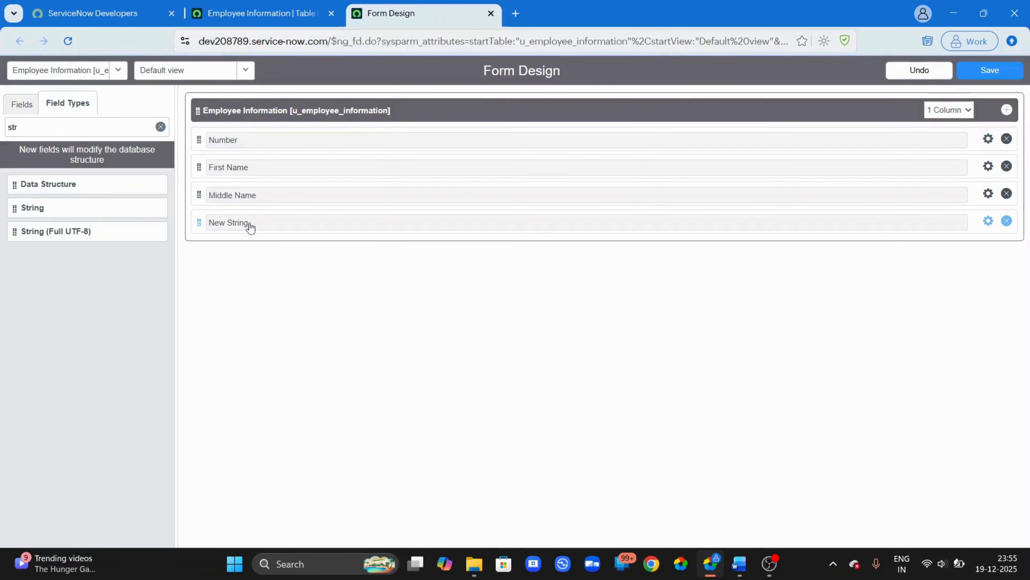
pyautogui.click(989, 222)
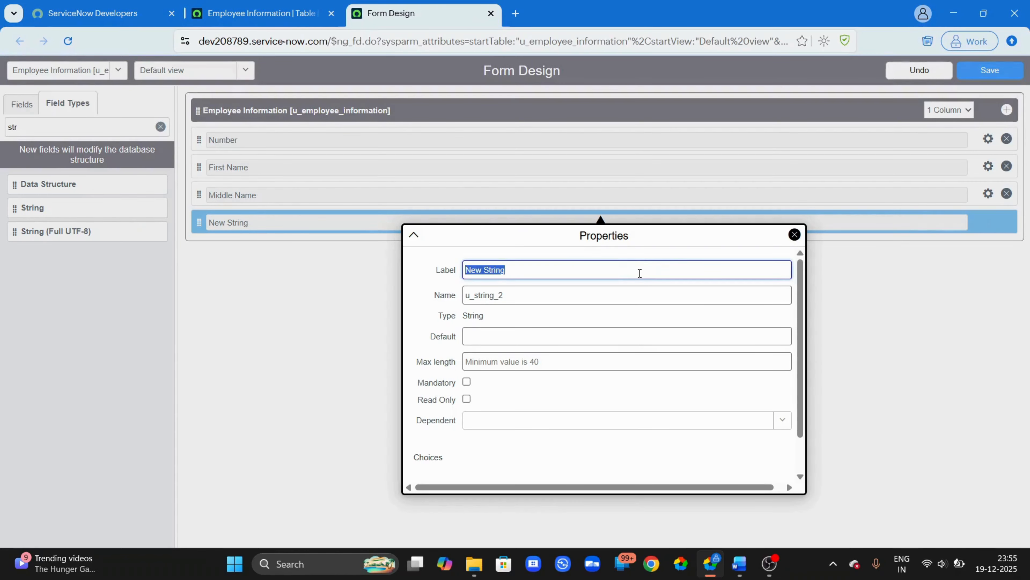
pyautogui.write('Last Name')
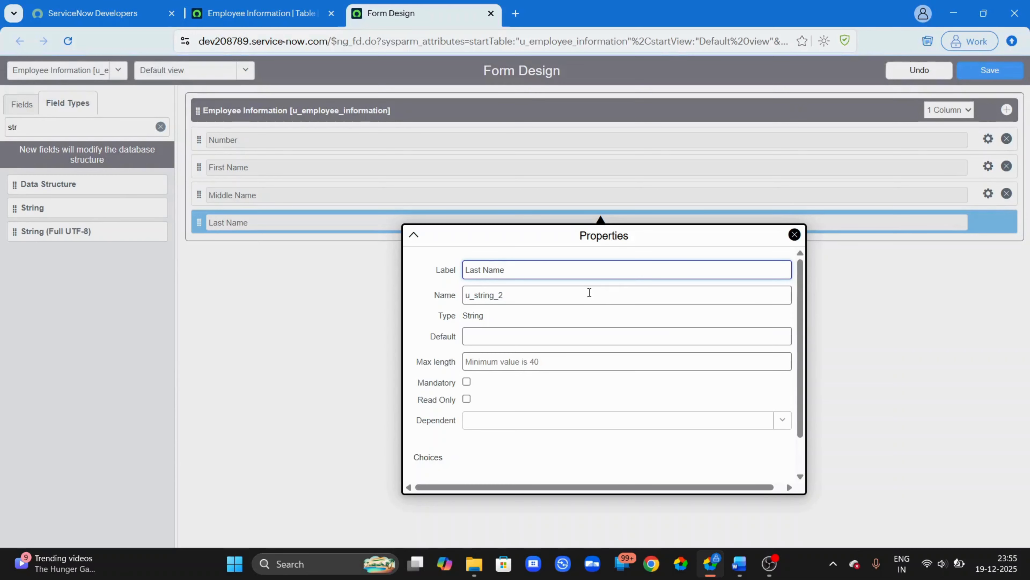
pyautogui.press('Tab')
pyautogui.write('U_Last')
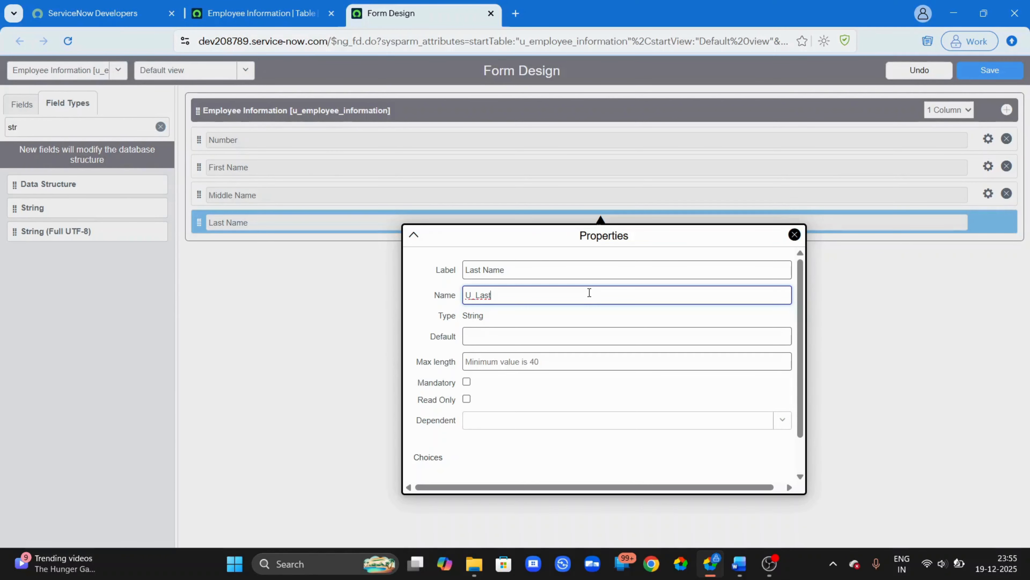
pyautogui.write('name')
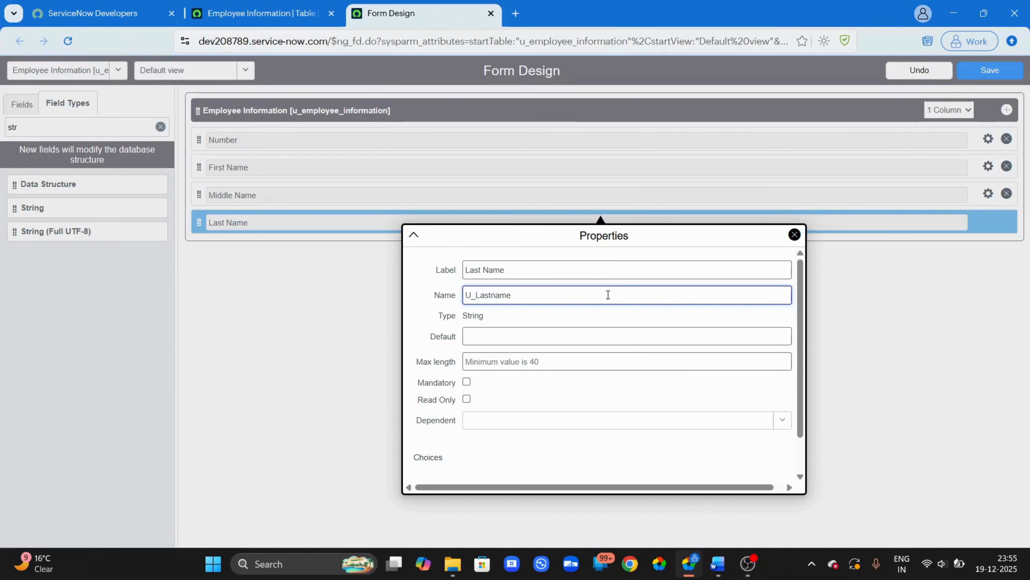
pyautogui.click(794, 234)
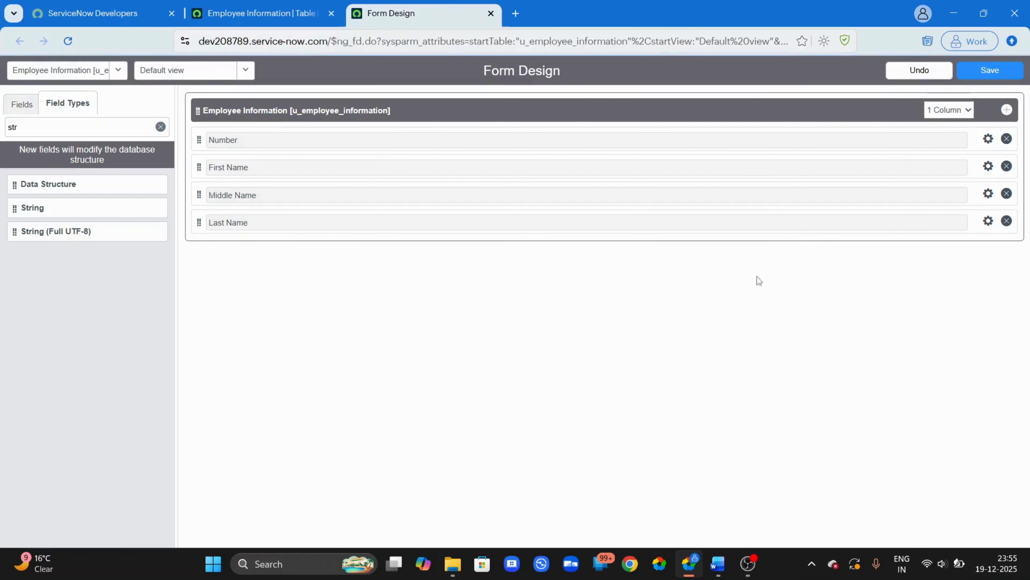
# Add an Integer field below Last Name on the form and label it Phone Number
pyautogui.click(160, 127)
pyautogui.click(91, 128)
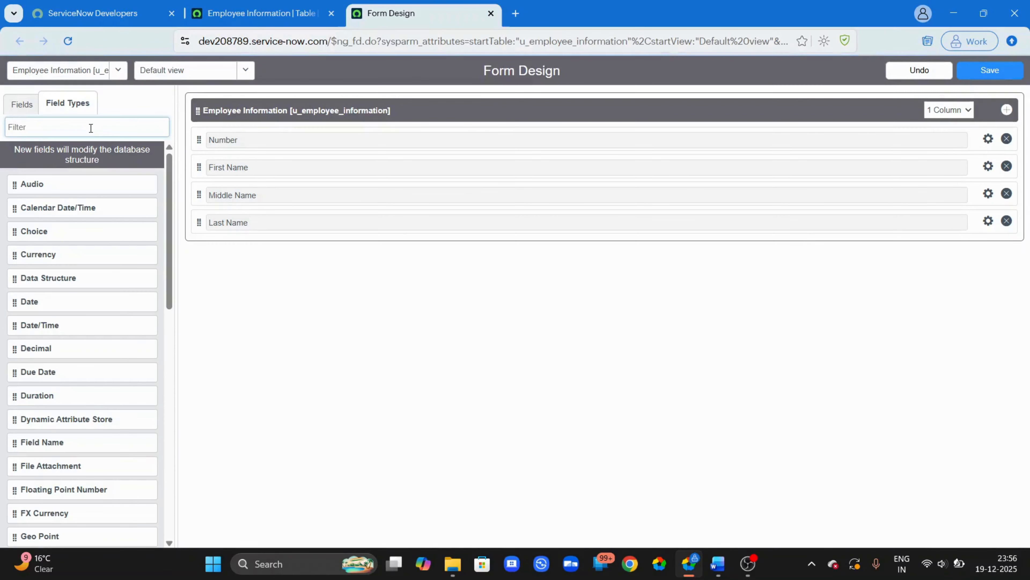
pyautogui.write('int')
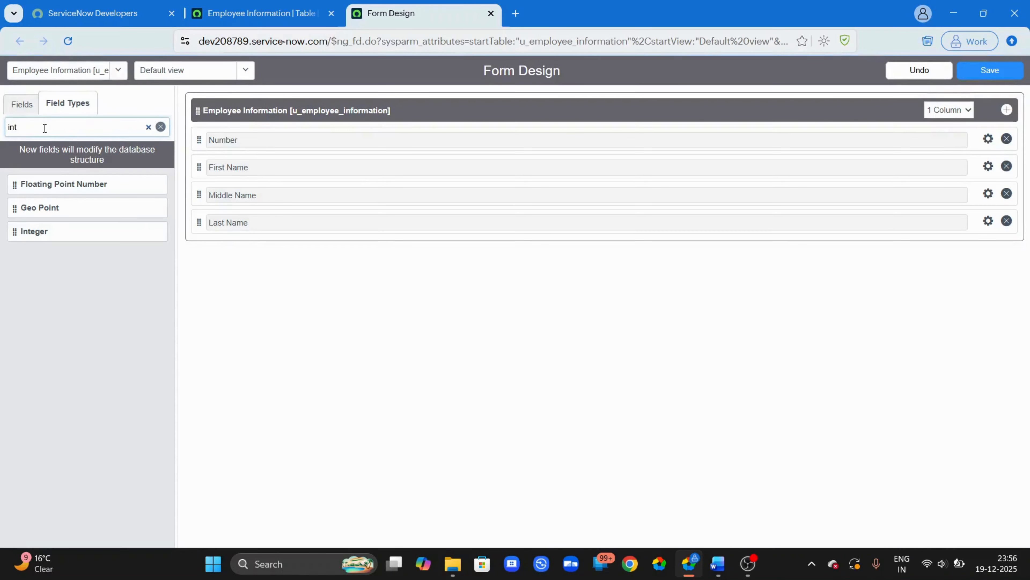
pyautogui.moveTo(26, 233); pyautogui.dragTo(229, 250)
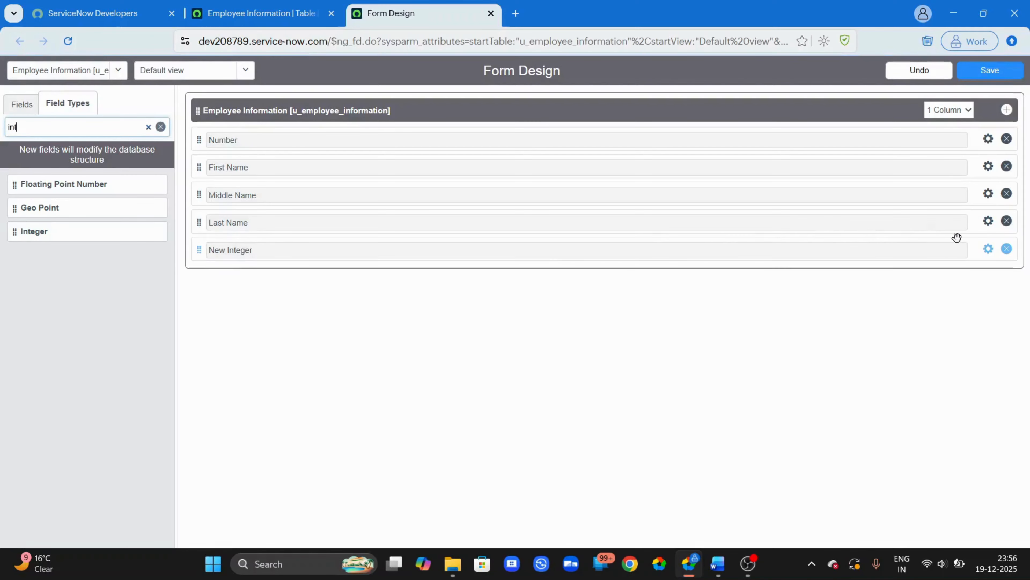
pyautogui.click(989, 249)
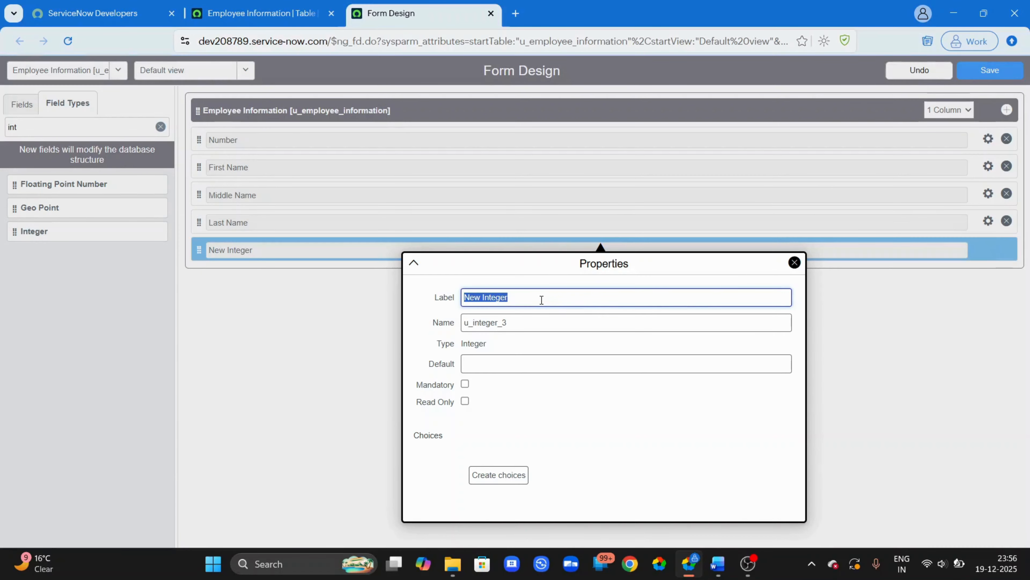
pyautogui.write('Phone')
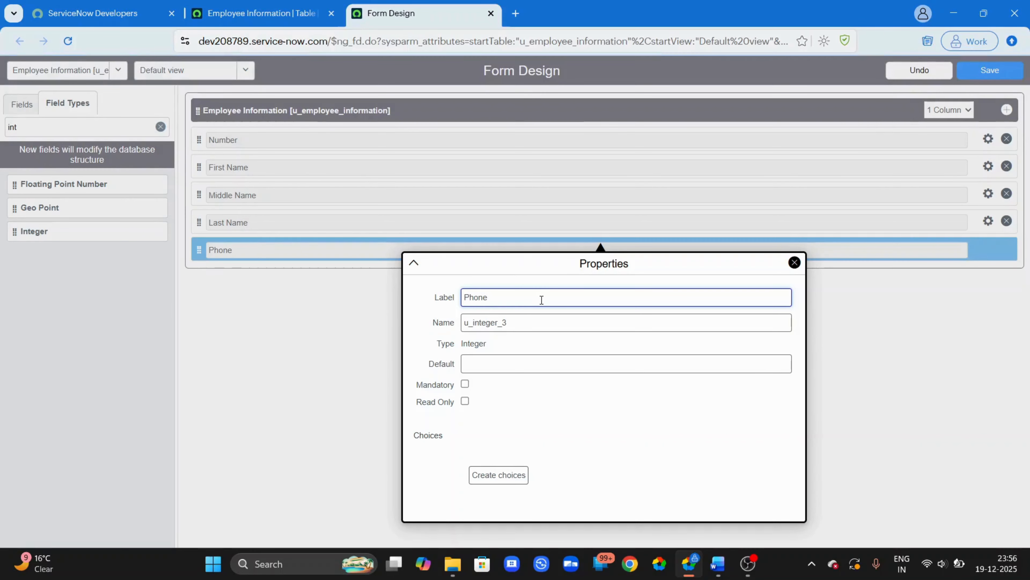
pyautogui.write(' Number')
# Set the Phone Number field's Name to u_phonenumber and save the form design
pyautogui.doubleClick(540, 321)
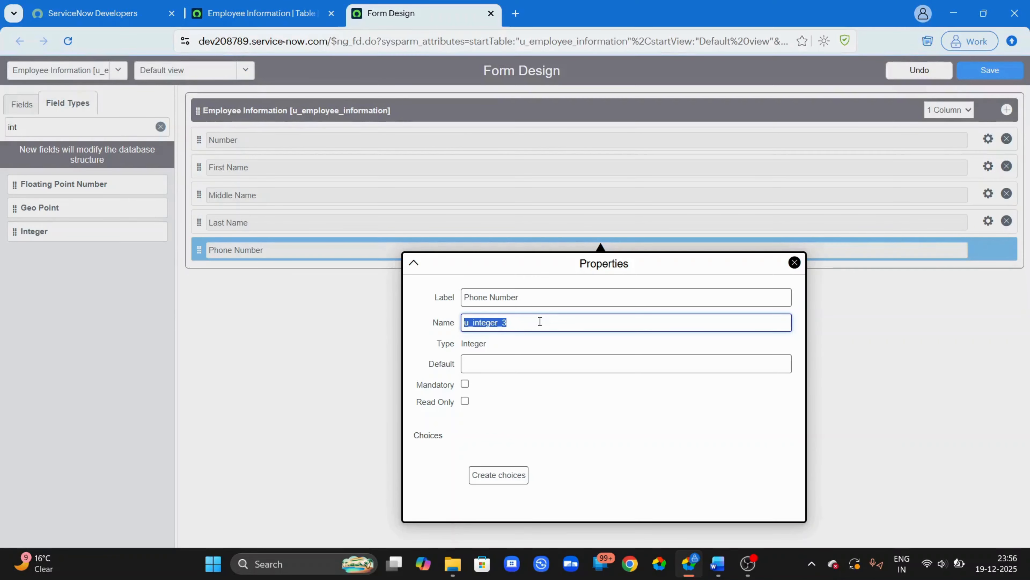
pyautogui.write('u_phone')
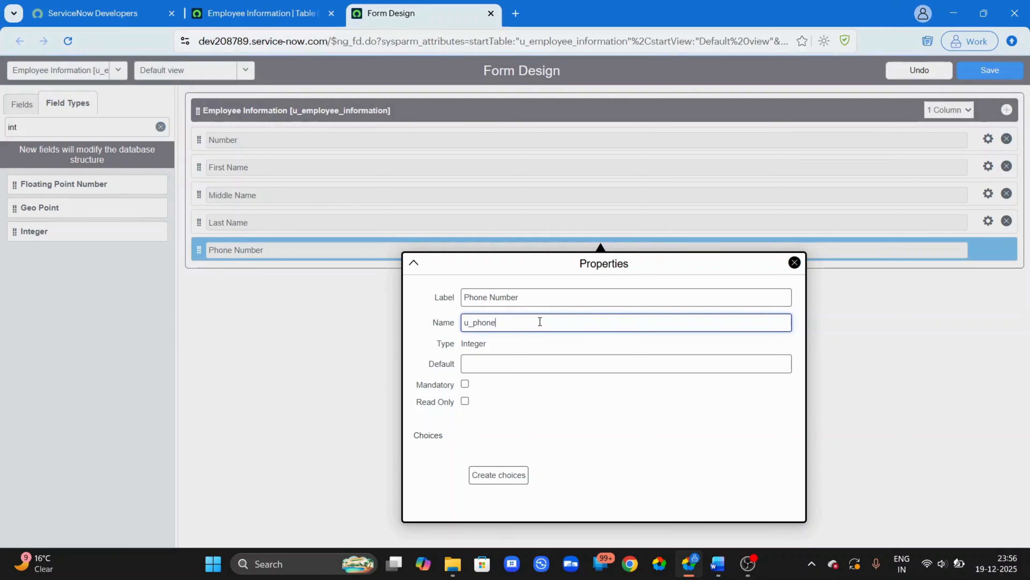
pyautogui.write('nu')
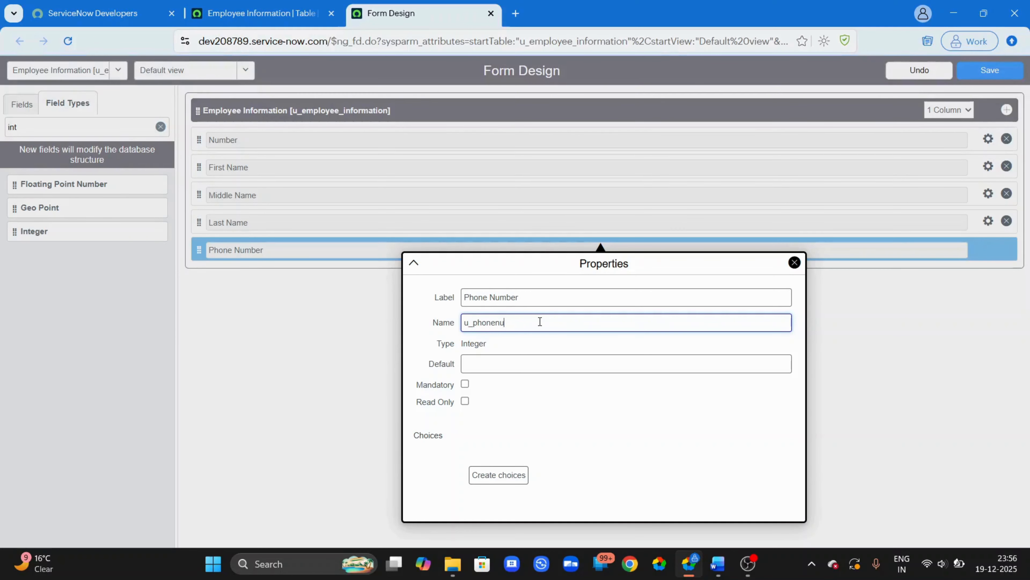
pyautogui.write('mber')
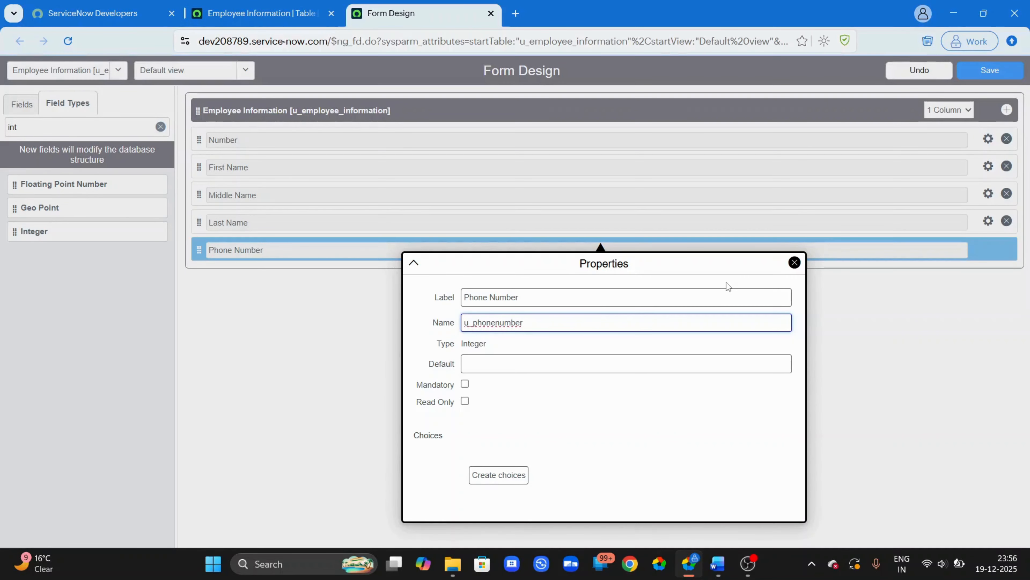
pyautogui.click(794, 264)
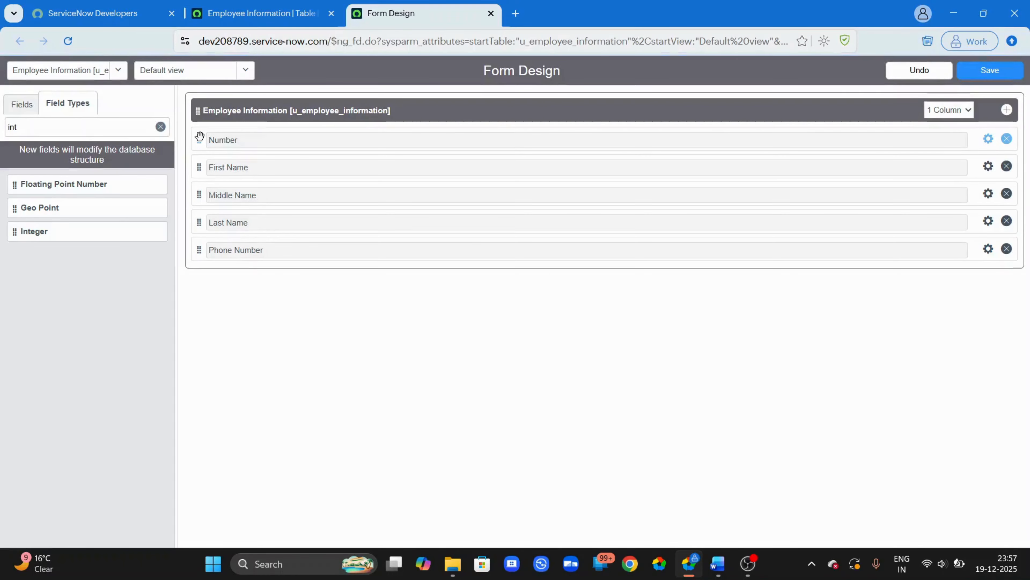
pyautogui.click(983, 69)
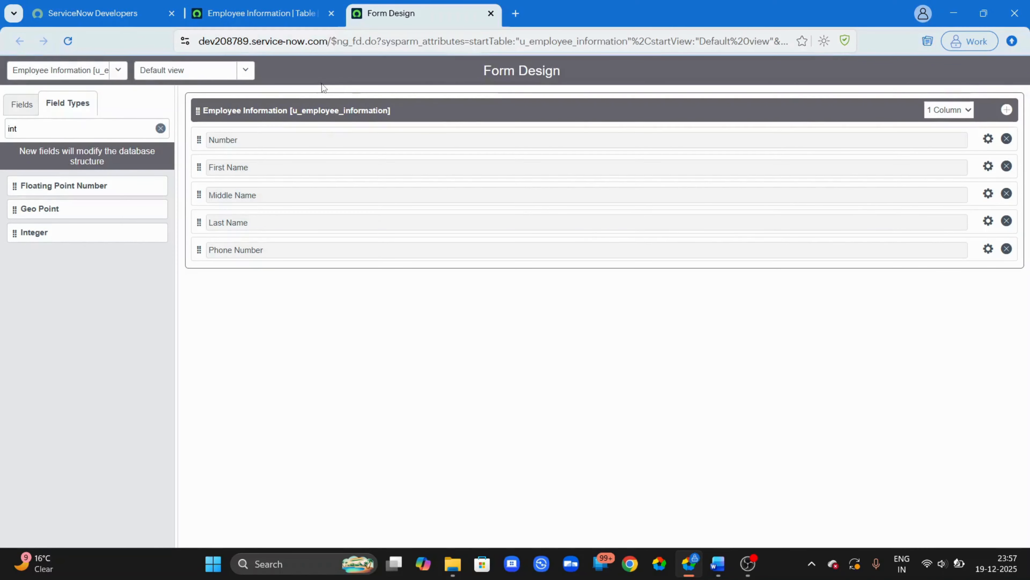
# Show the Employee Information form to check its fields, and return to the table record
pyautogui.click(262, 13)
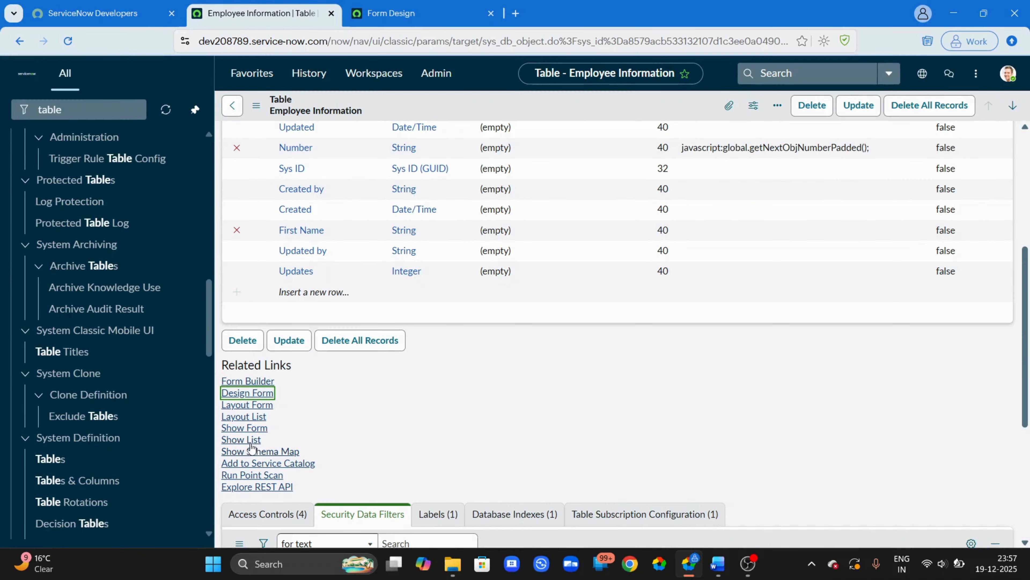
pyautogui.click(255, 429)
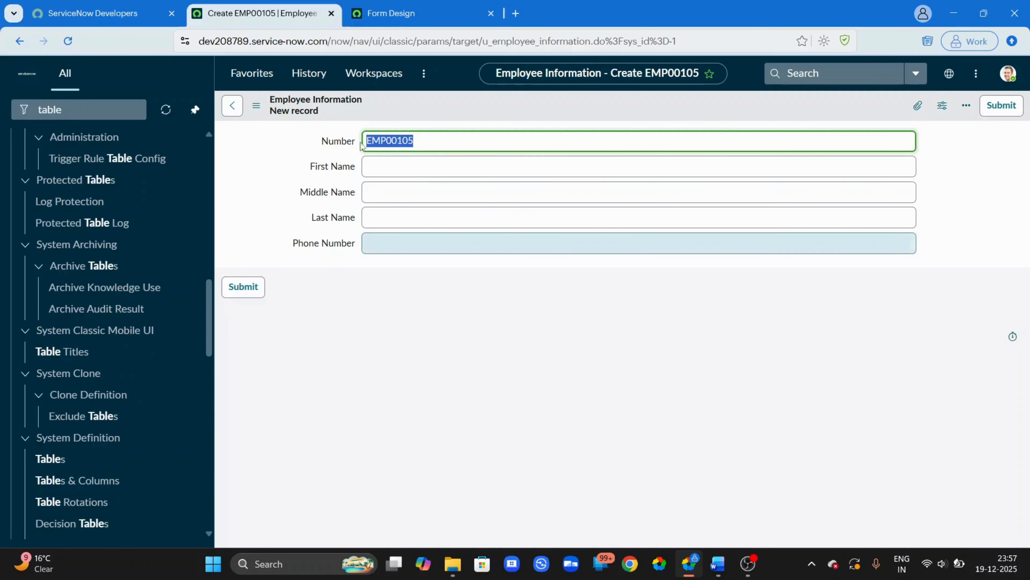
pyautogui.click(391, 5)
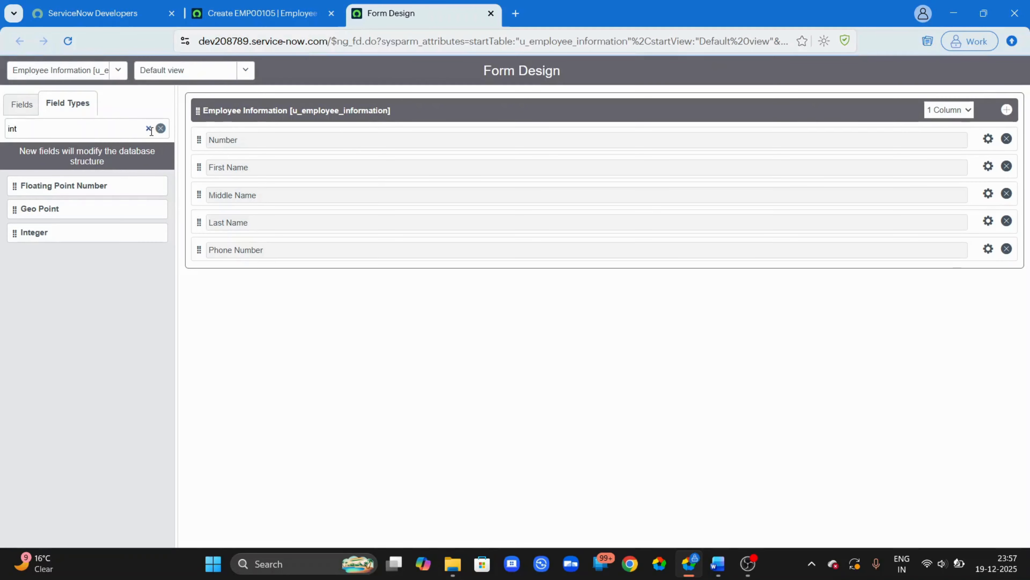
pyautogui.click(160, 129)
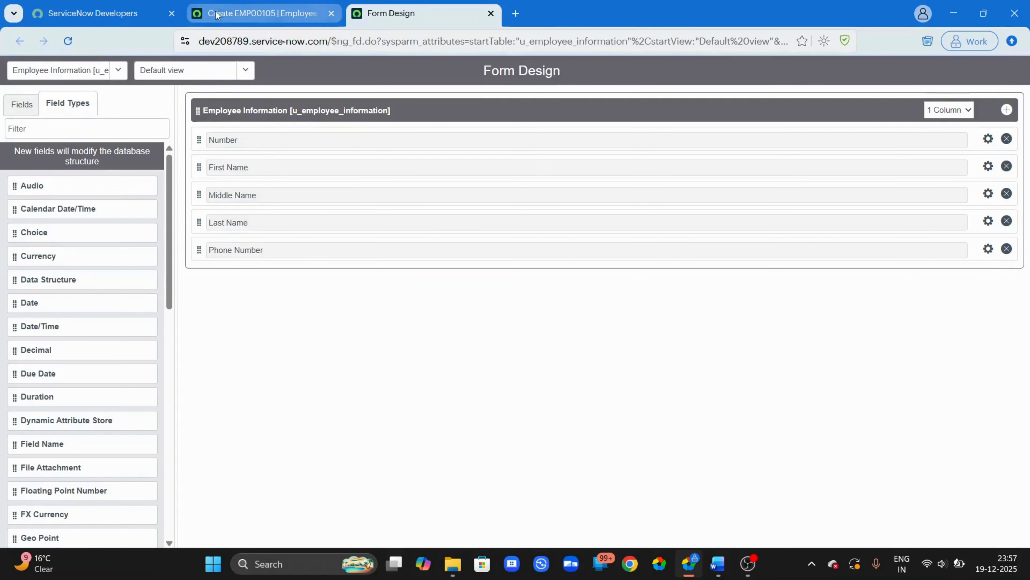
pyautogui.click(232, 9)
pyautogui.click(232, 105)
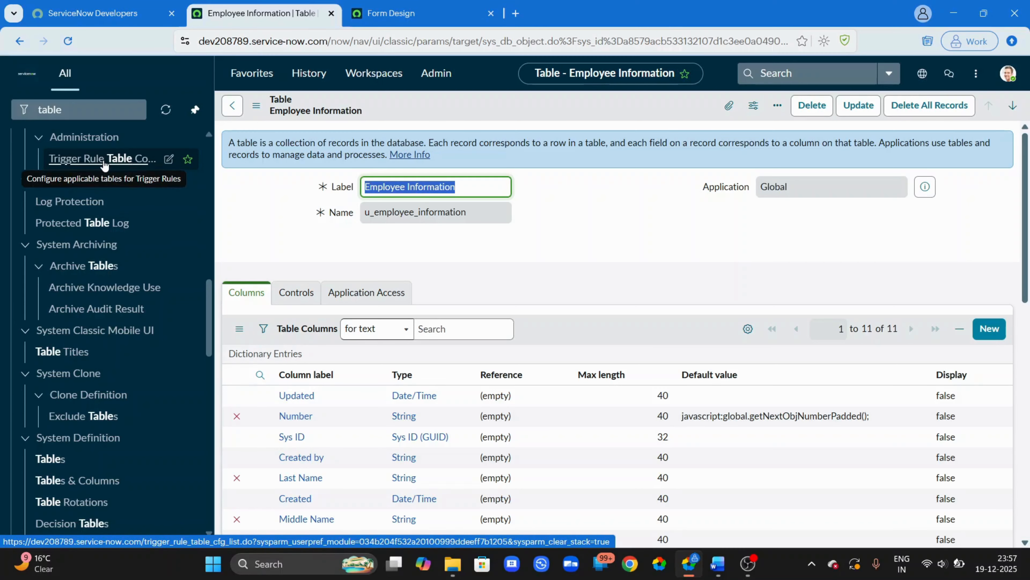
# In Form Design, add a section titled Education Details below the Employee Information section and set it to 1 Column
pyautogui.click(391, 13)
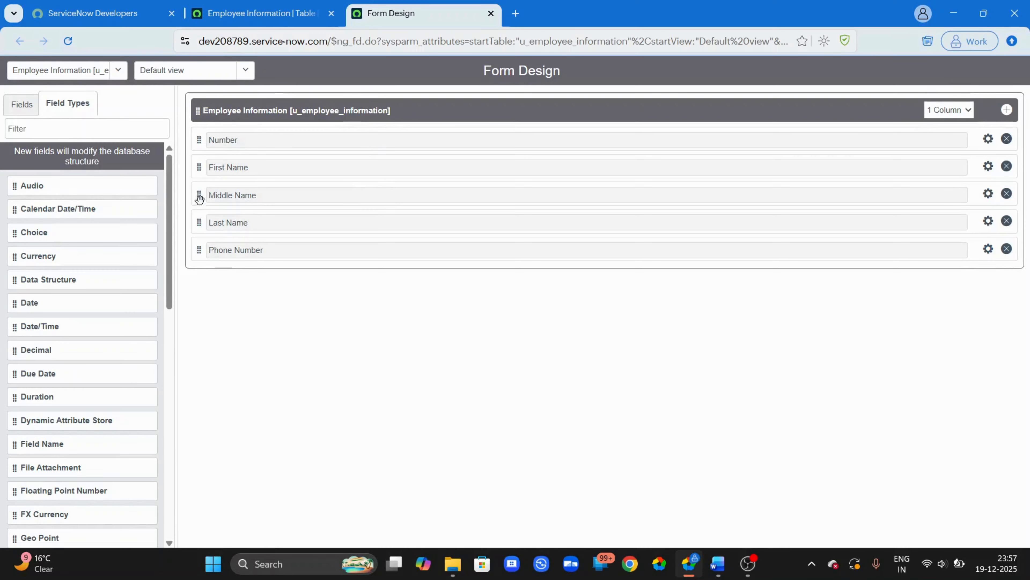
pyautogui.click(205, 113)
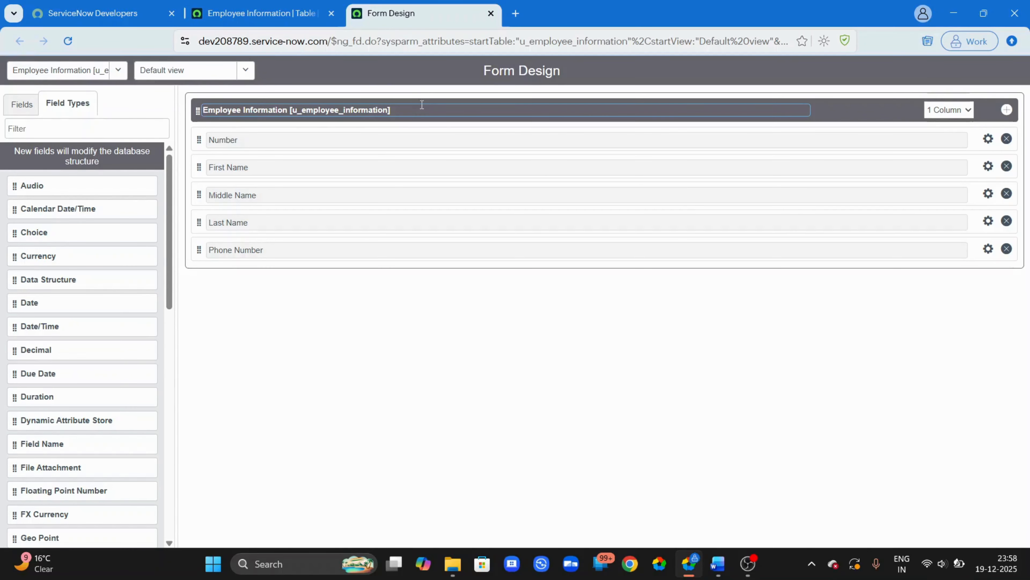
pyautogui.click(170, 118)
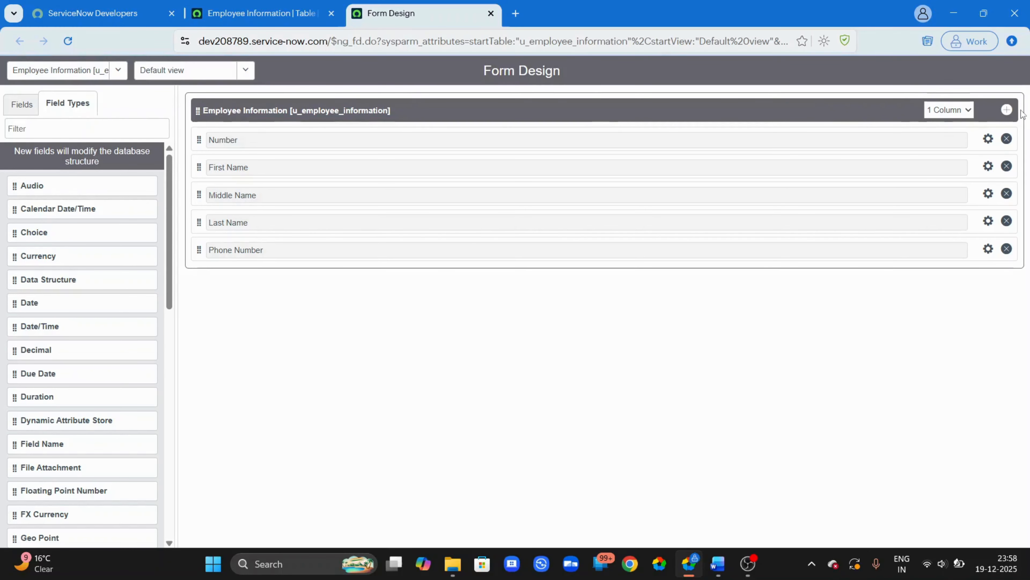
pyautogui.click(1006, 110)
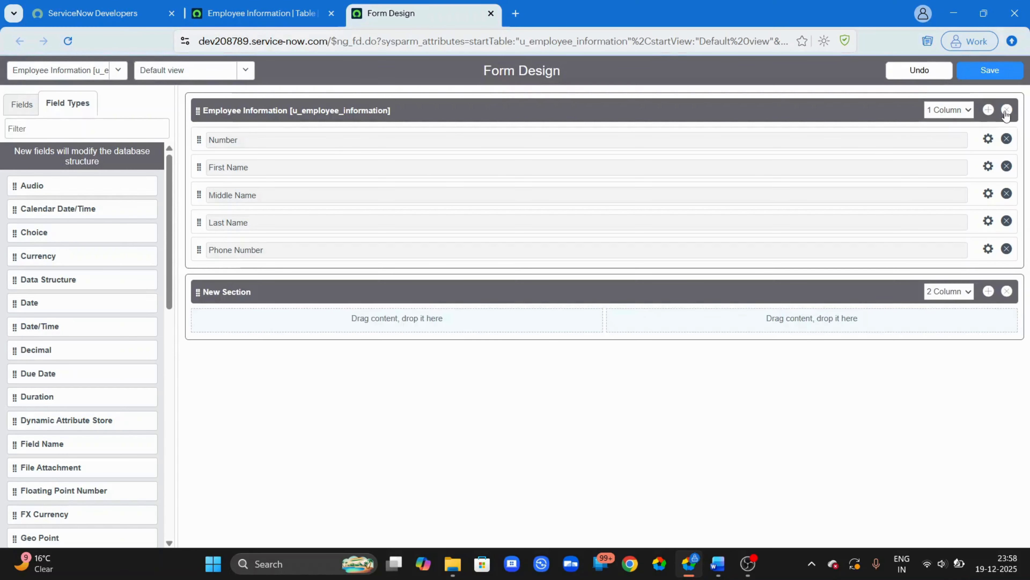
pyautogui.click(245, 291)
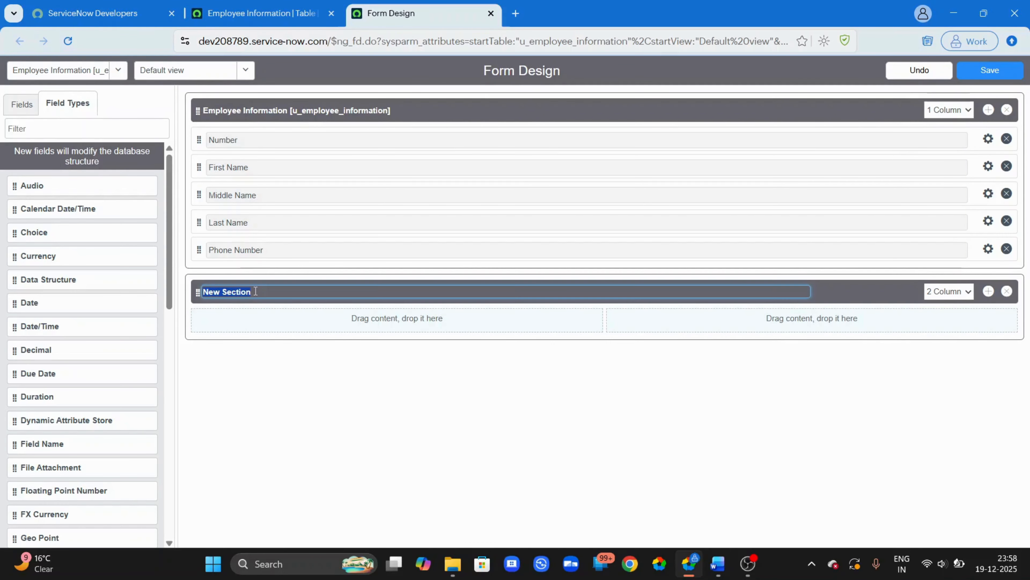
pyautogui.write('E')
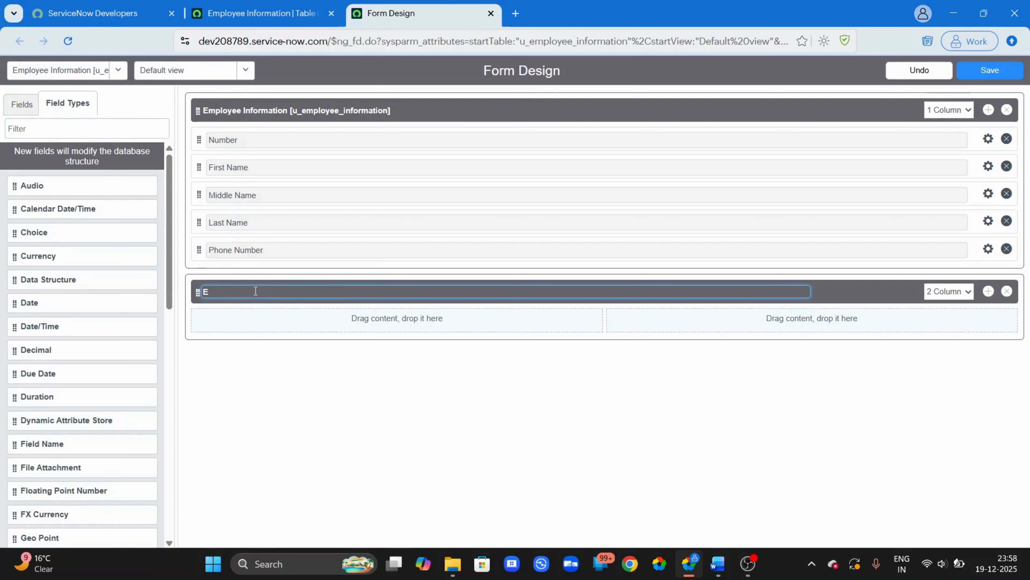
pyautogui.write('ducation ')
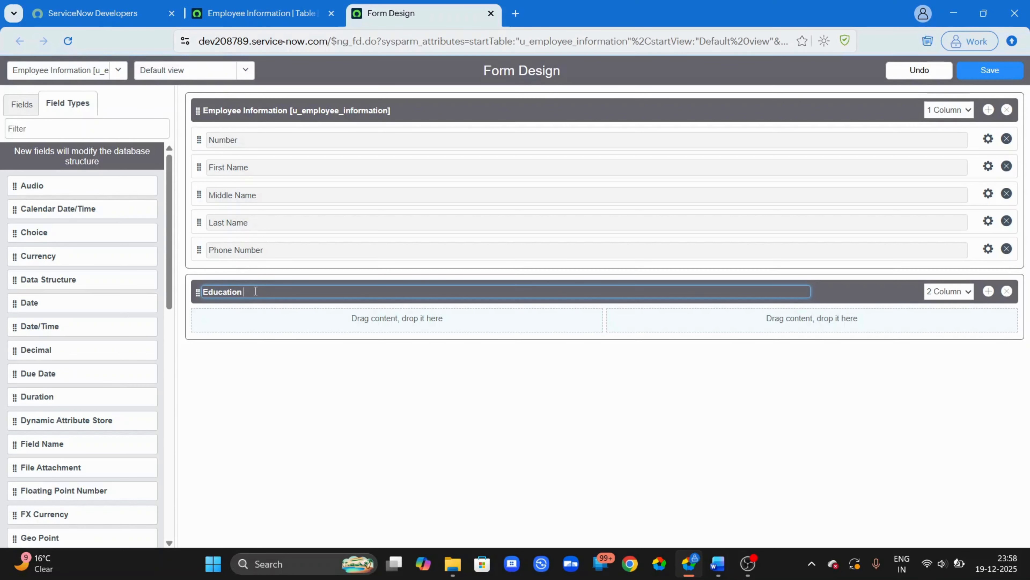
pyautogui.write('Details')
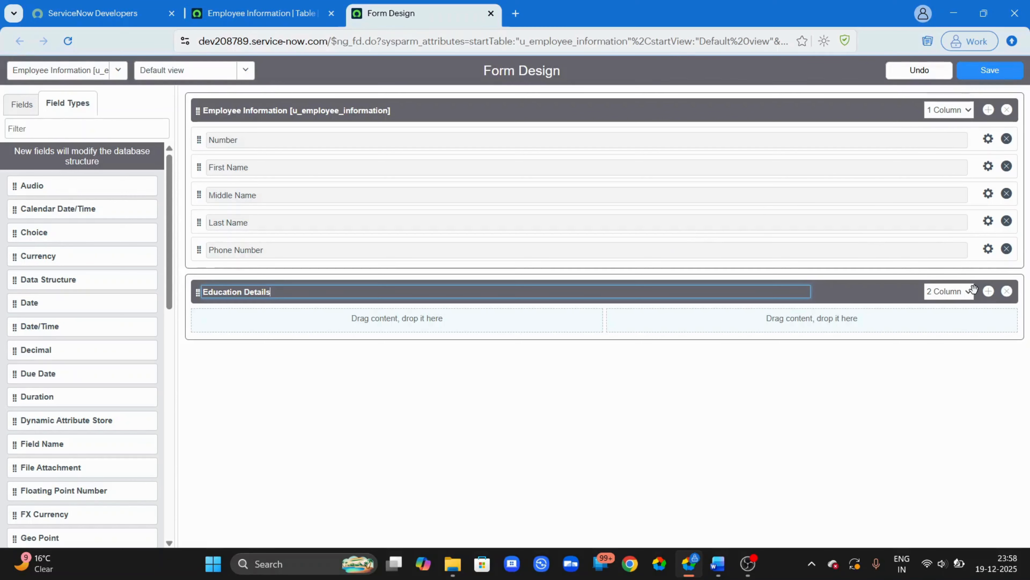
pyautogui.click(969, 294)
pyautogui.click(966, 295)
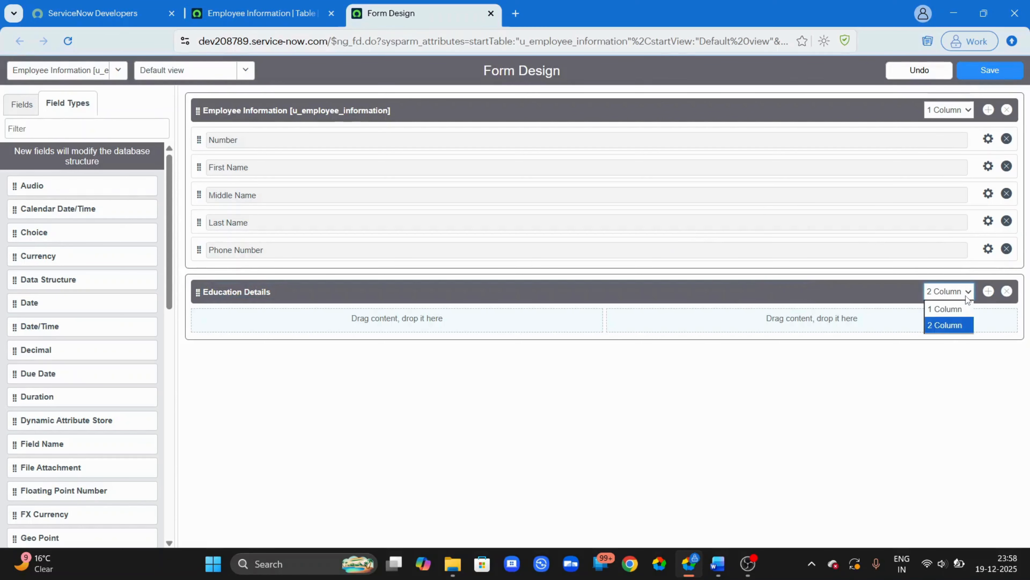
pyautogui.click(954, 309)
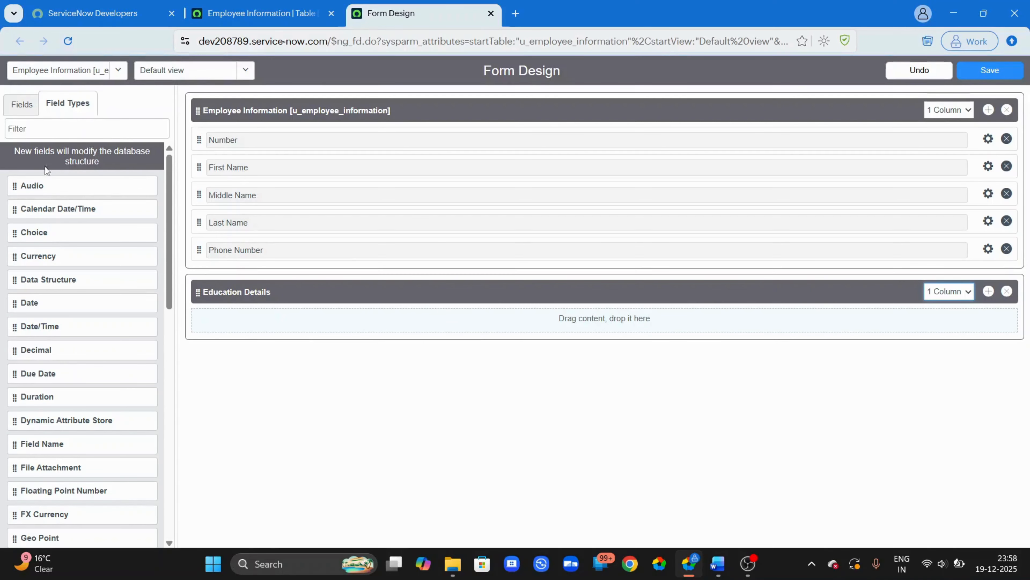
# Add a String field to the Education Details section with the label Highest Education and the name u_highesteducation
pyautogui.click(72, 130)
pyautogui.write('string')
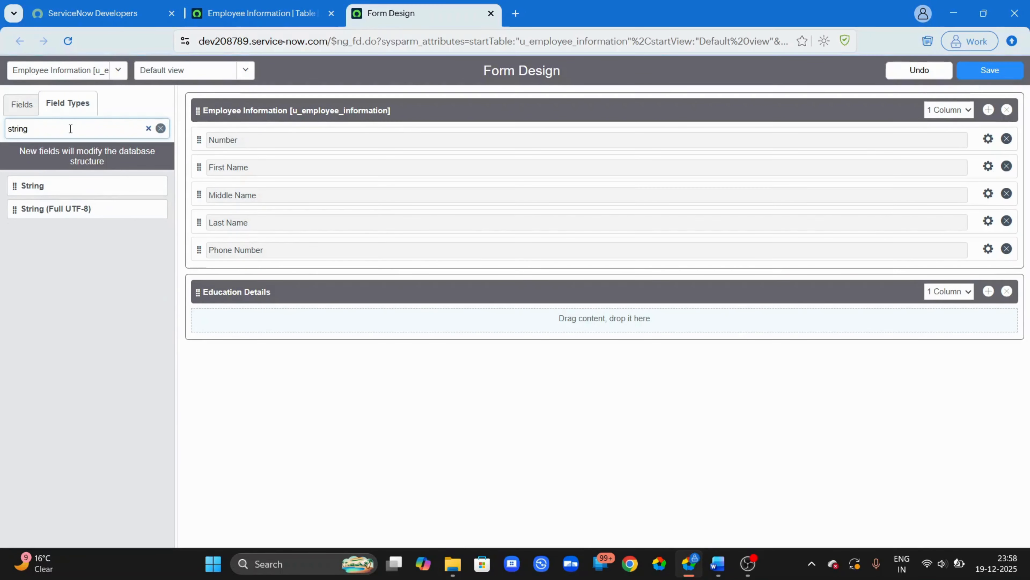
pyautogui.moveTo(33, 185); pyautogui.dragTo(235, 331)
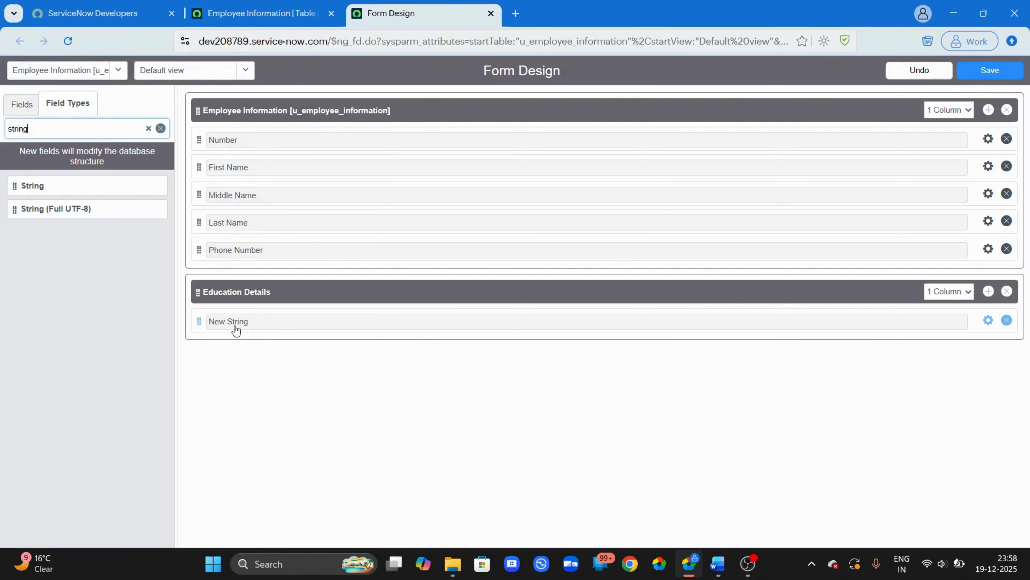
pyautogui.click(988, 320)
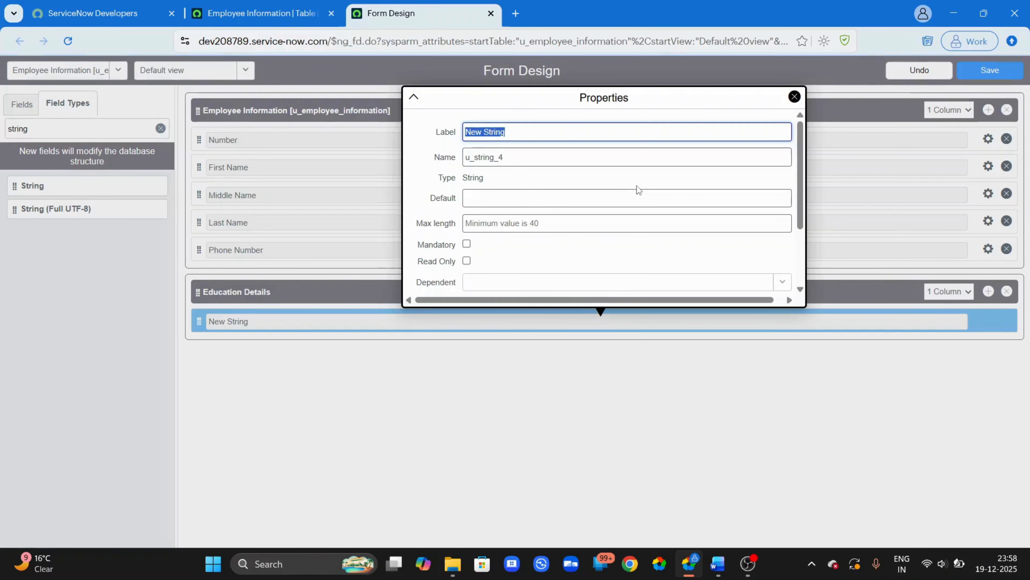
pyautogui.write('Hig')
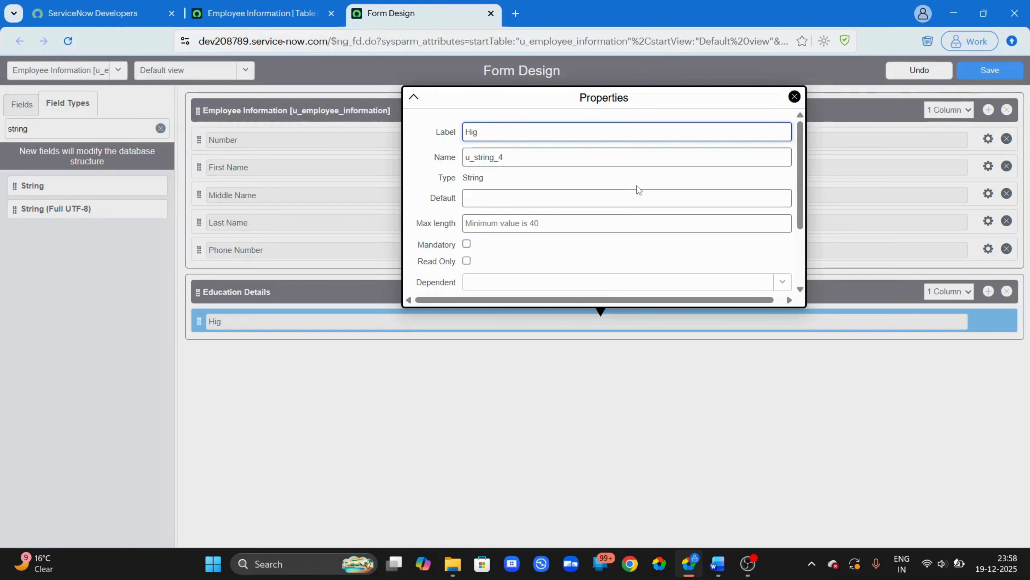
pyautogui.write('est')
pyautogui.press('BackSpace')
pyautogui.press('BackSpace')
pyautogui.press('BackSpace')
pyautogui.press('BackSpace')
pyautogui.press('BackSpace')
pyautogui.press('BackSpace')
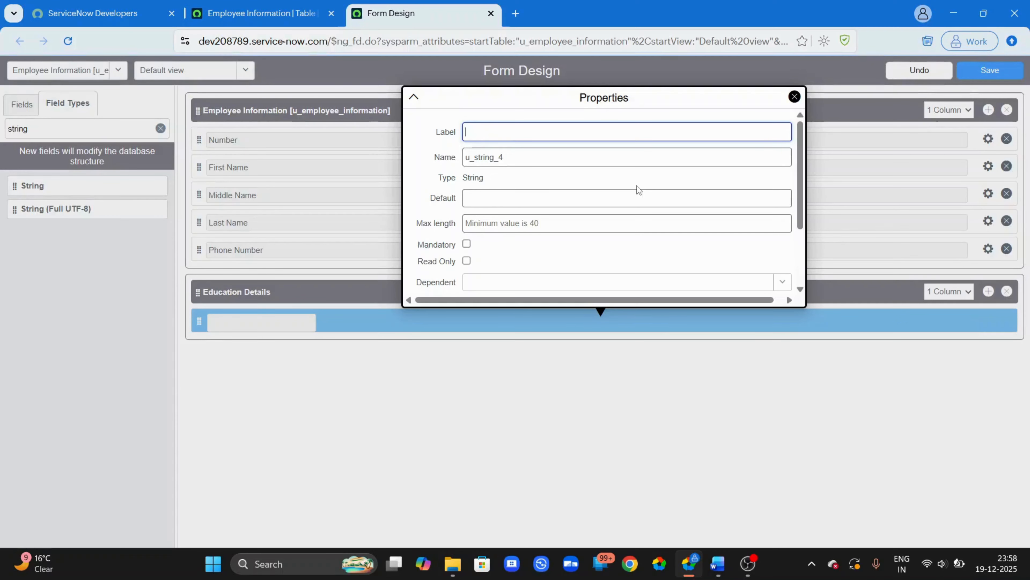
pyautogui.write('Hi')
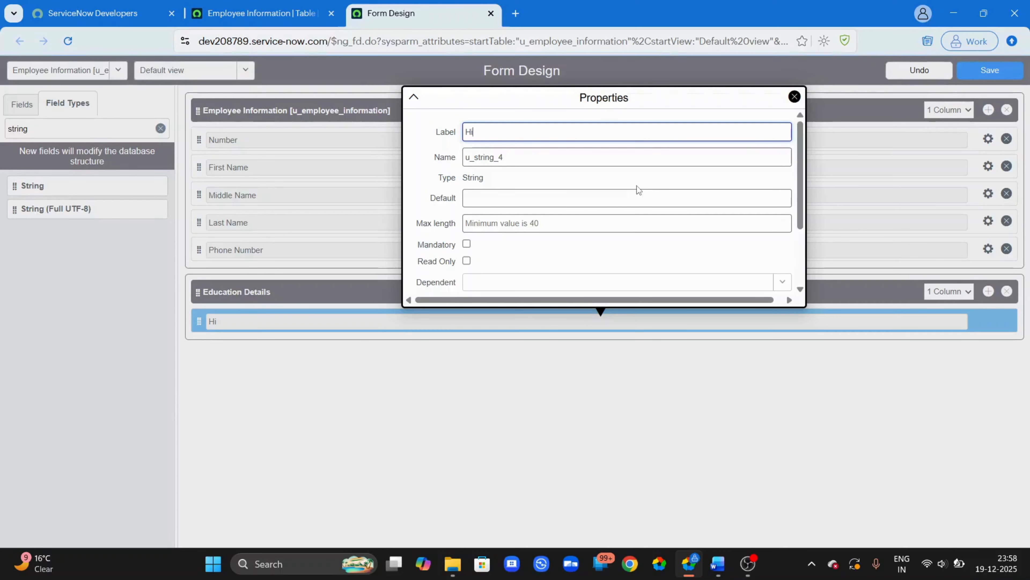
pyautogui.write('ghest Education')
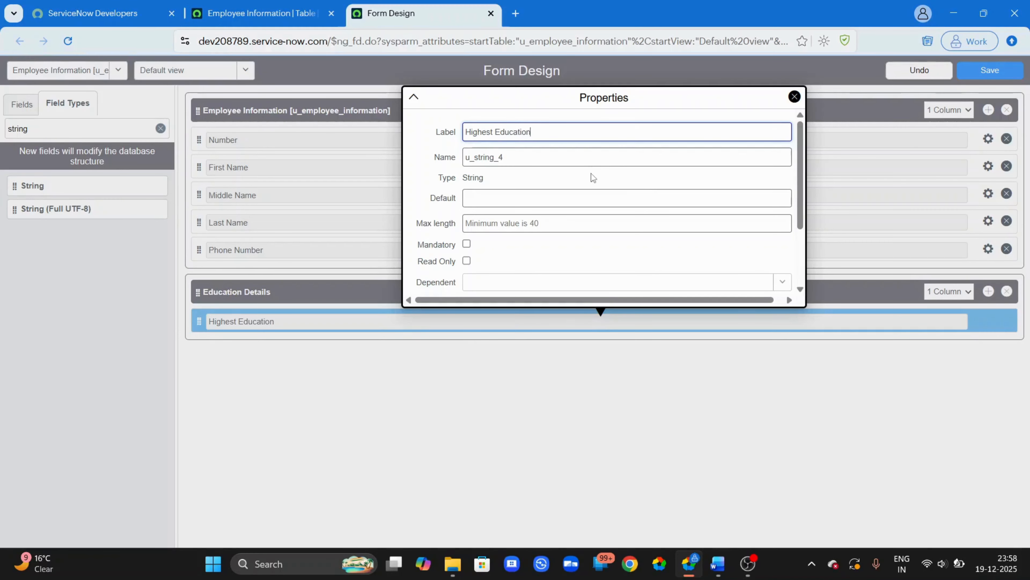
pyautogui.doubleClick(563, 159)
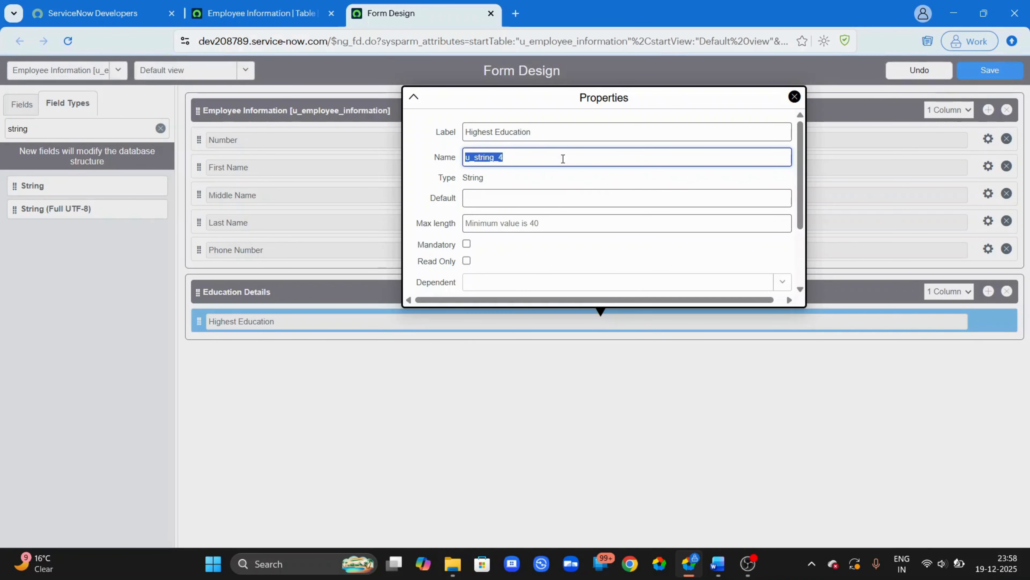
pyautogui.write('u_highesteducation')
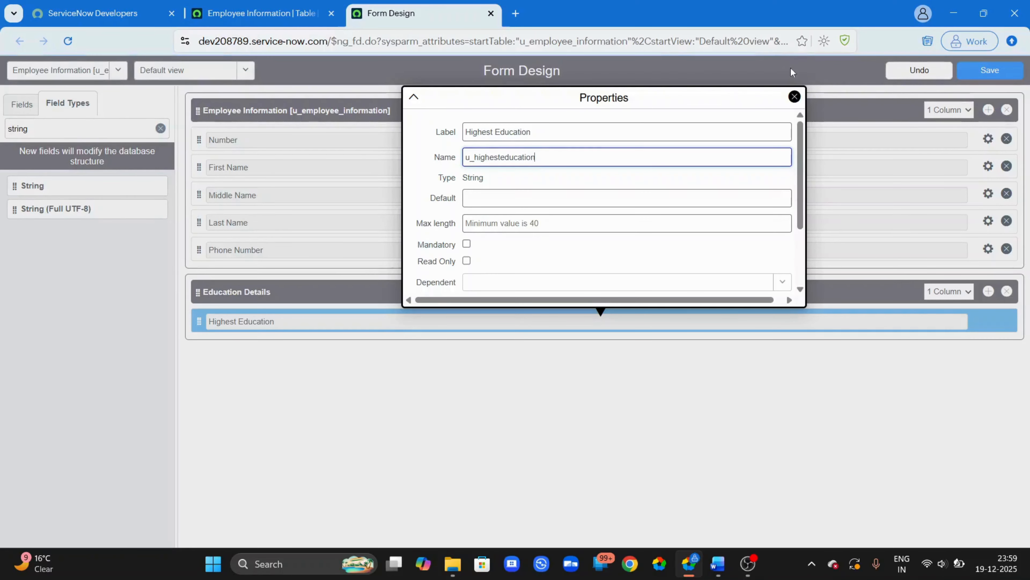
# Close the Highest Education properties and add a String field below Employee Manager in the Employee Information section
pyautogui.click(796, 97)
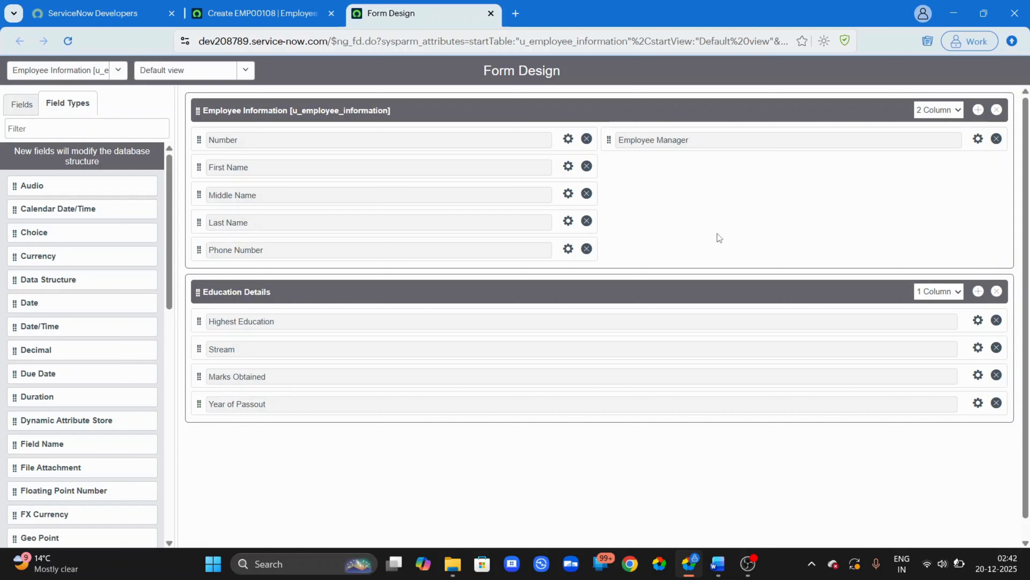
pyautogui.click(58, 128)
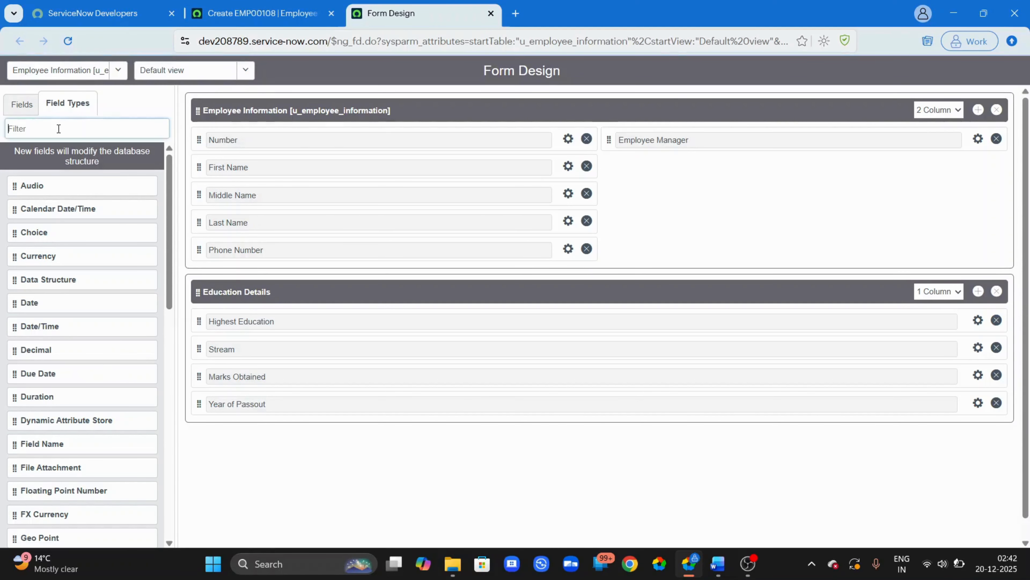
pyautogui.write('stri')
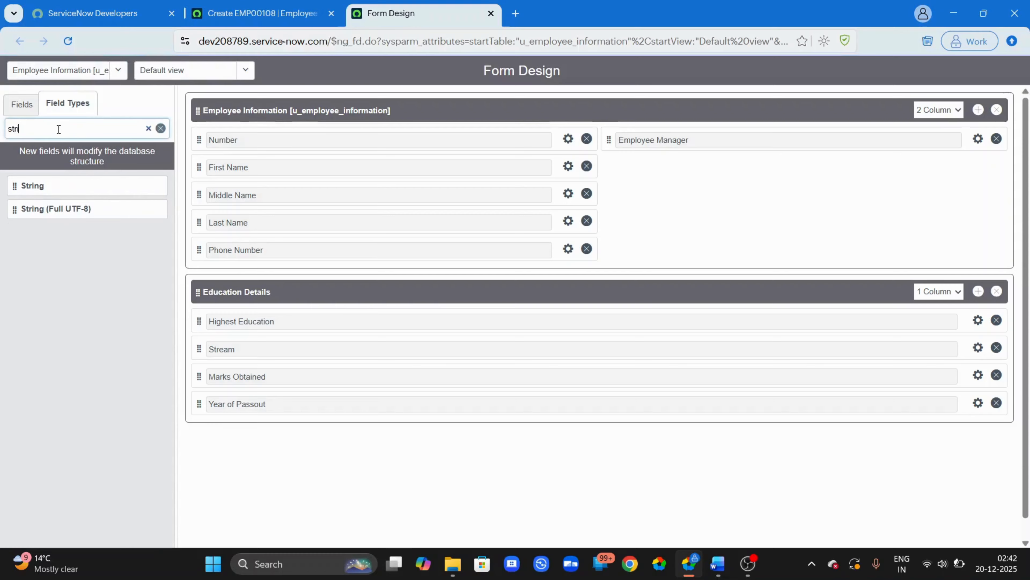
pyautogui.write('ng')
pyautogui.moveTo(69, 195); pyautogui.dragTo(692, 175)
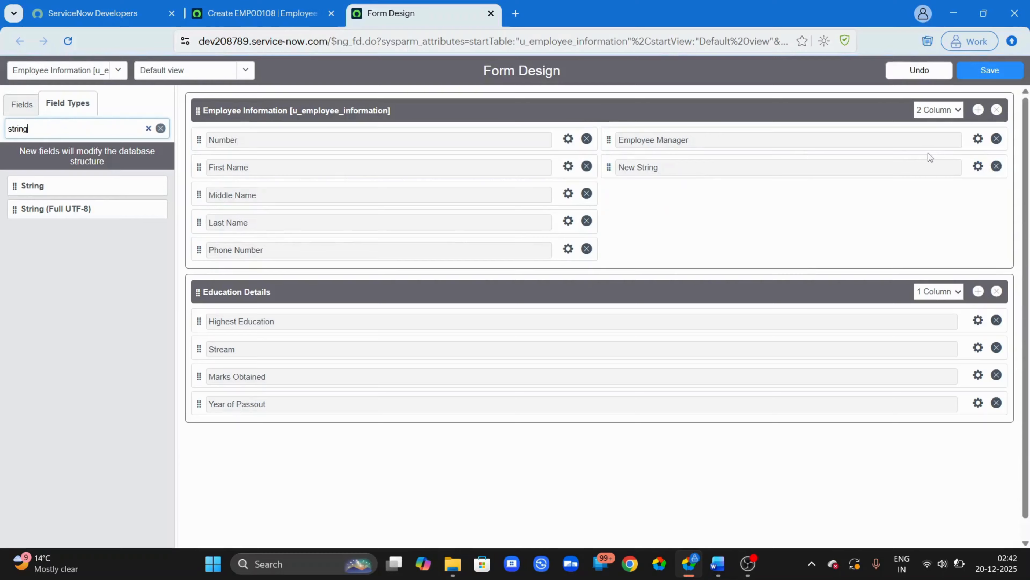
# Set the new String field's label to Job Title and its name to u_jobtitle
pyautogui.click(978, 166)
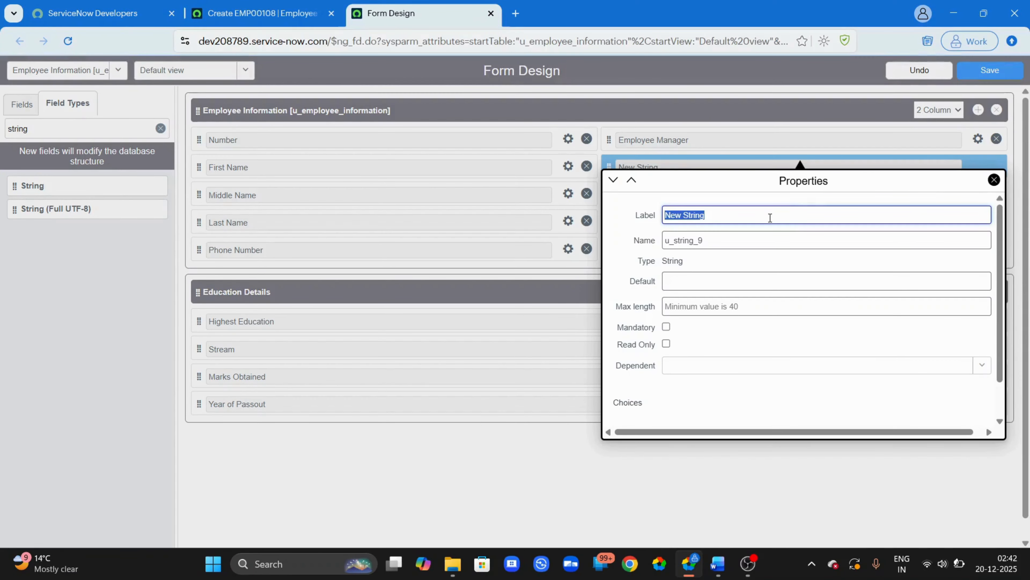
pyautogui.write('Job')
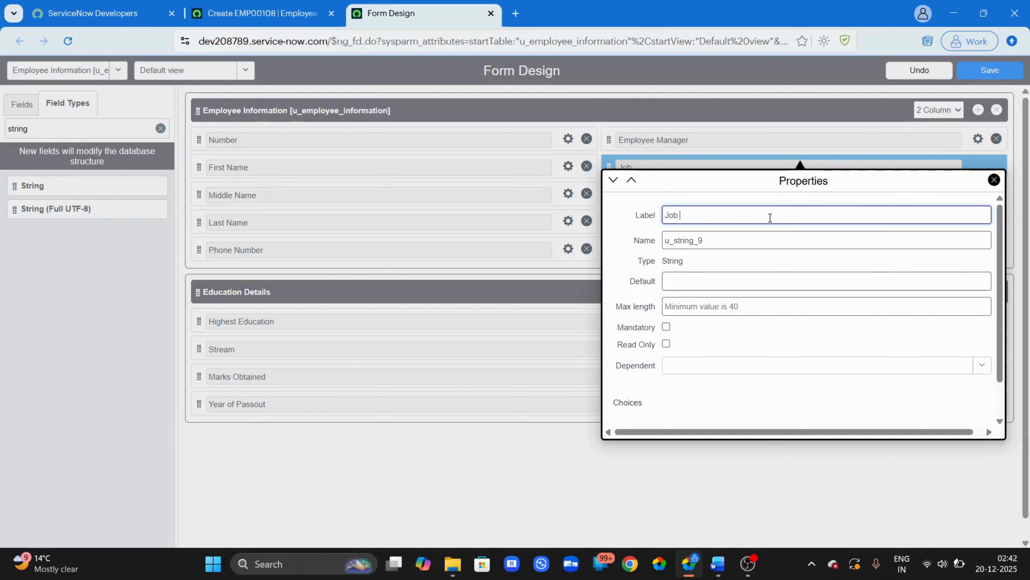
pyautogui.write(' Title')
pyautogui.doubleClick(737, 244)
pyautogui.write('u_jo')
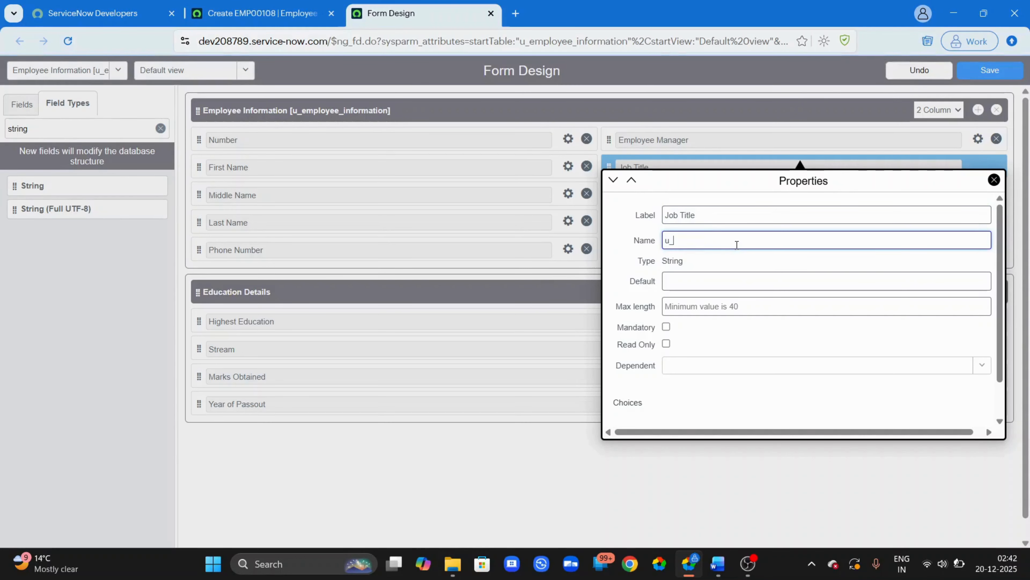
pyautogui.write('btitle')
pyautogui.click(993, 179)
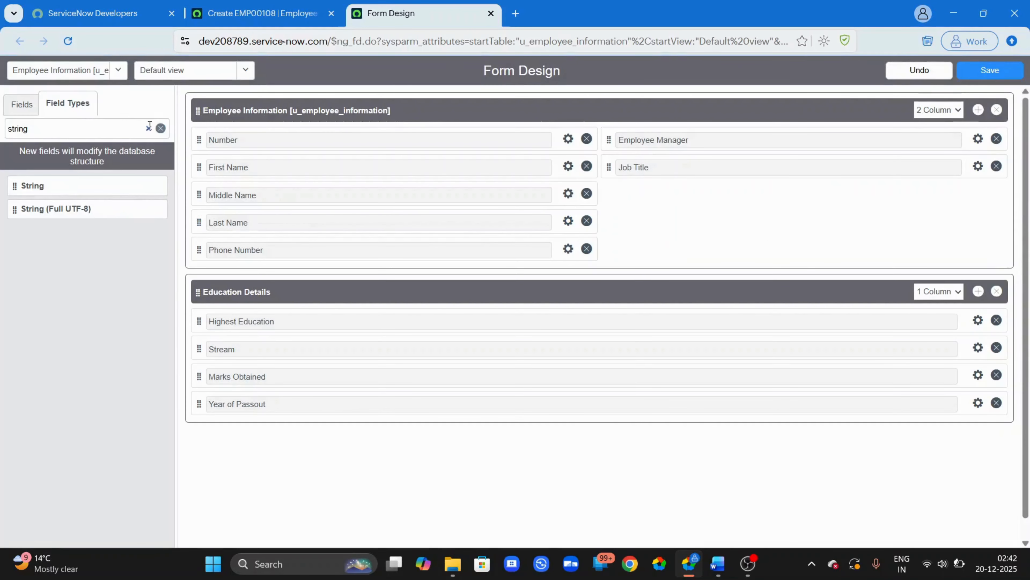
# Find the Date field type and add a Date field below Job Title in the Employee Information section
pyautogui.click(160, 129)
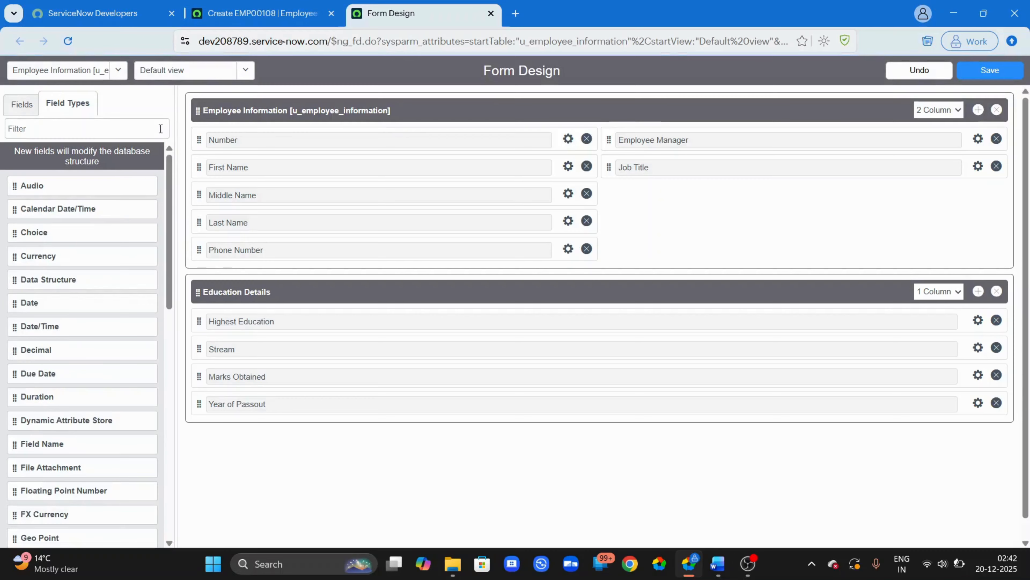
pyautogui.click(89, 133)
pyautogui.write('date')
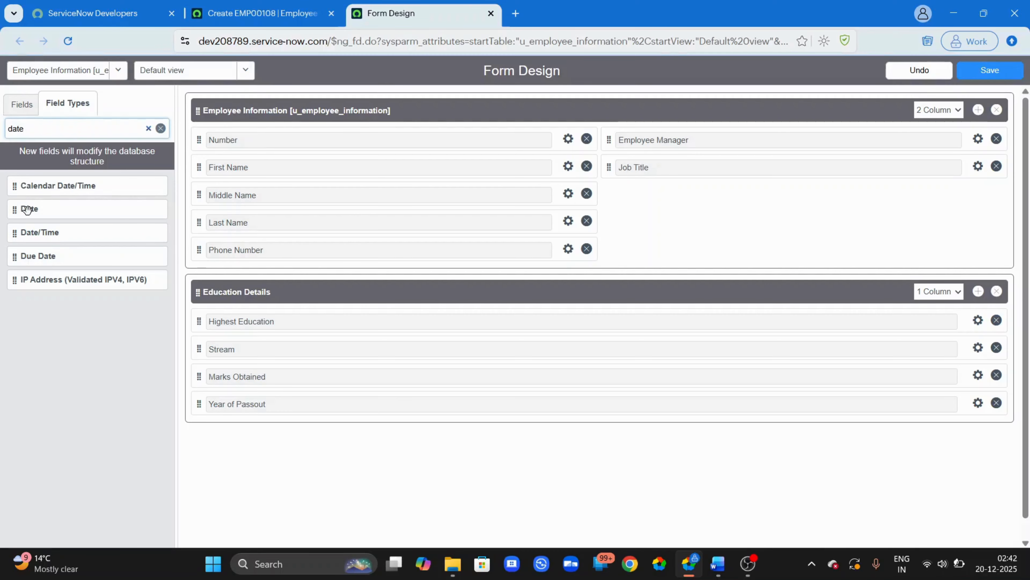
pyautogui.moveTo(27, 209); pyautogui.dragTo(665, 194)
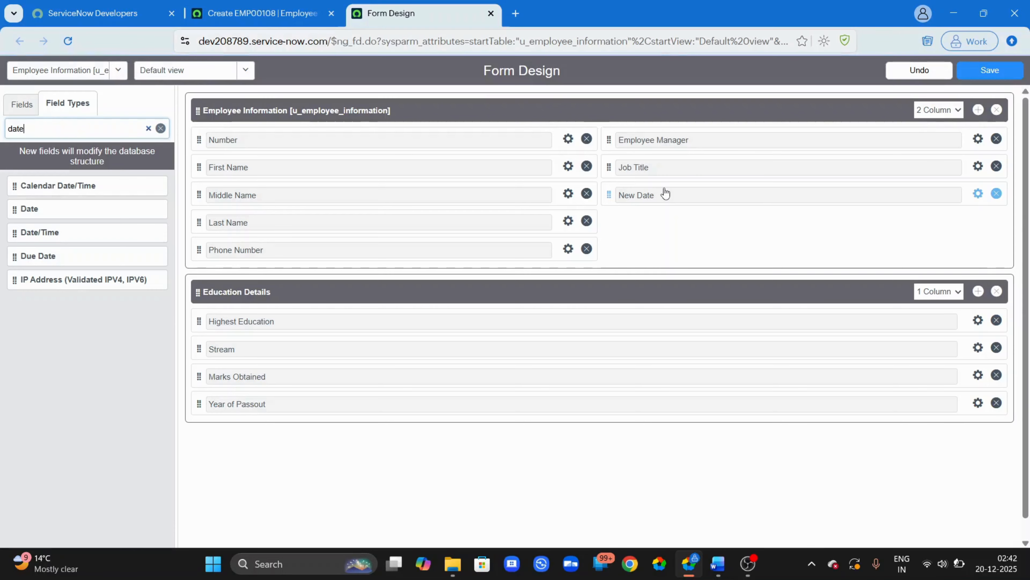
# Set the new Date field's label to Joining Date
pyautogui.click(978, 195)
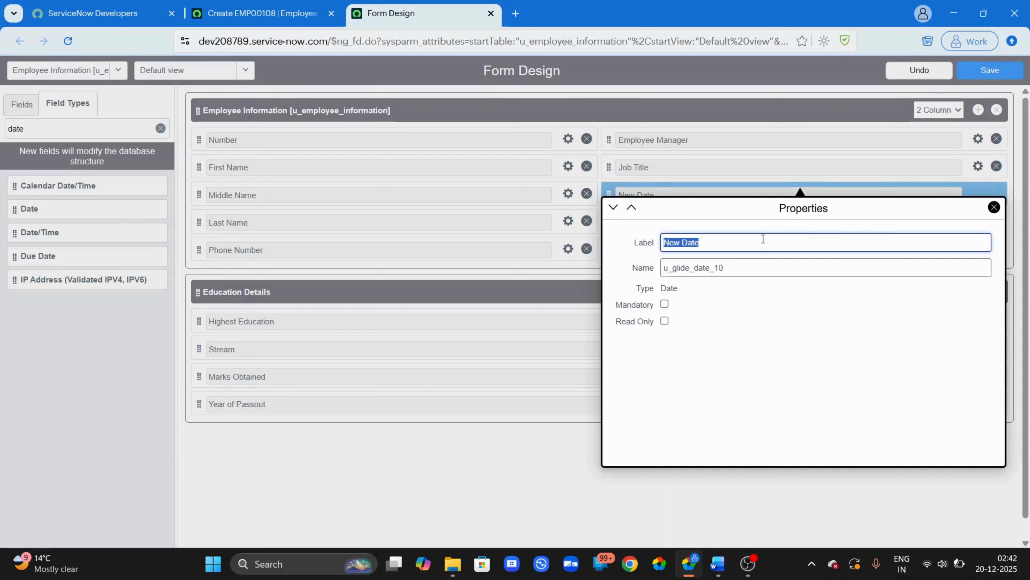
pyautogui.write('Hoining')
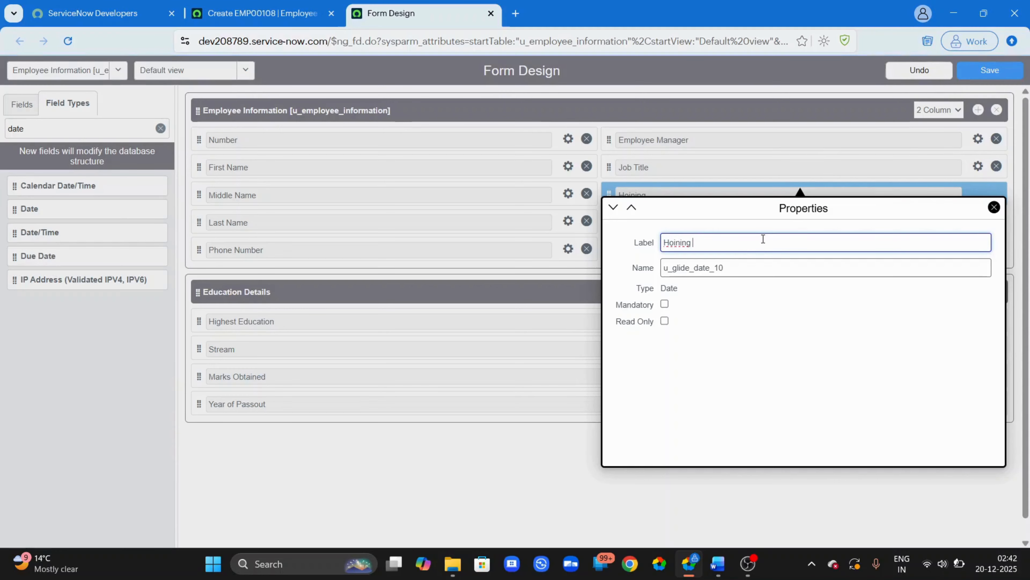
pyautogui.press('BackSpace')
pyautogui.press('BackSpace')
pyautogui.press('BackSpace')
pyautogui.press('BackSpace')
pyautogui.press('BackSpace')
pyautogui.press('BackSpace')
pyautogui.press('BackSpace')
pyautogui.press('BackSpace')
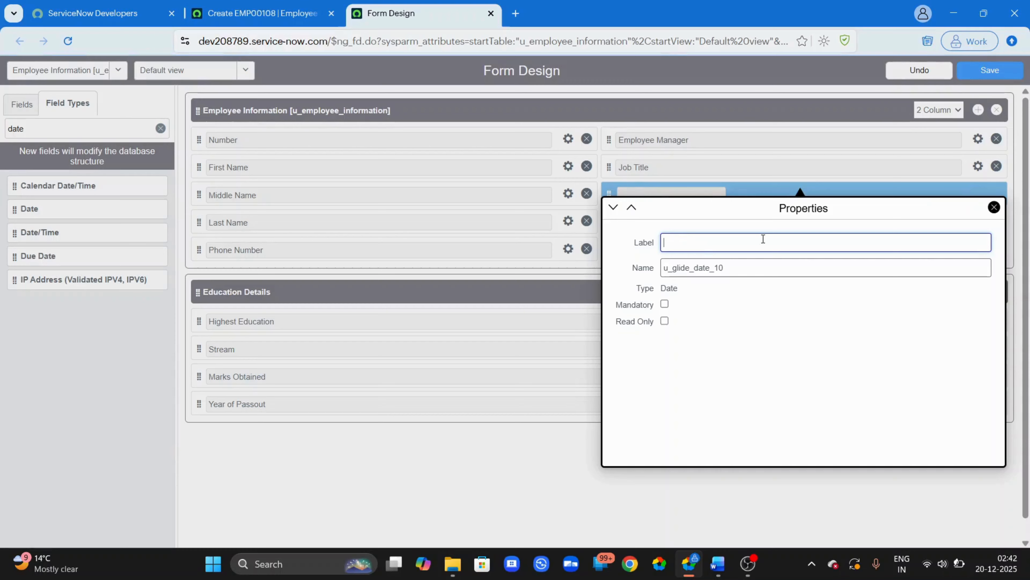
pyautogui.write('Joining D')
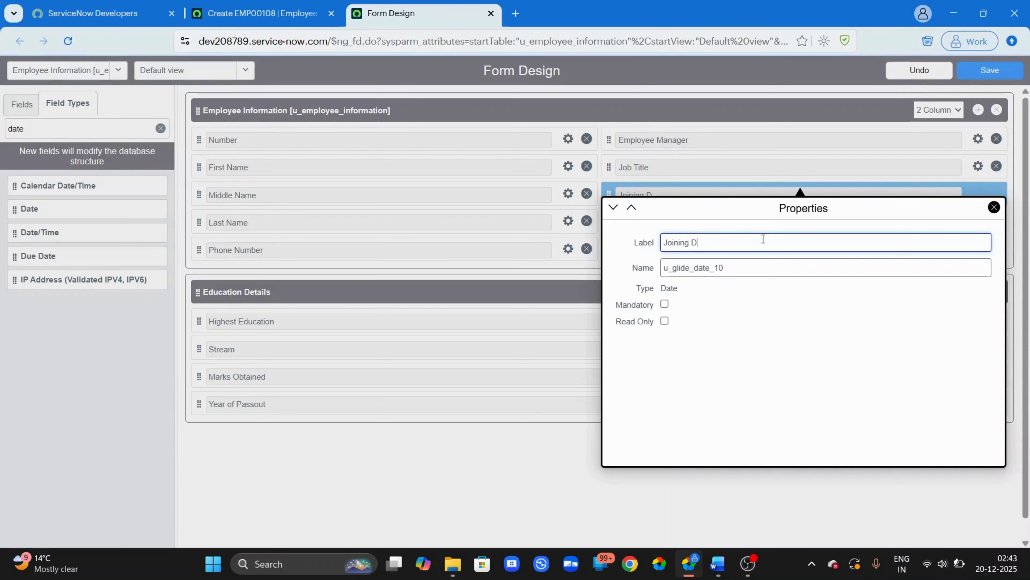
pyautogui.write('ate')
# Replace the Joining Date field's default name with a U_-prefixed name based on its label, and close its properties
pyautogui.doubleClick(745, 270)
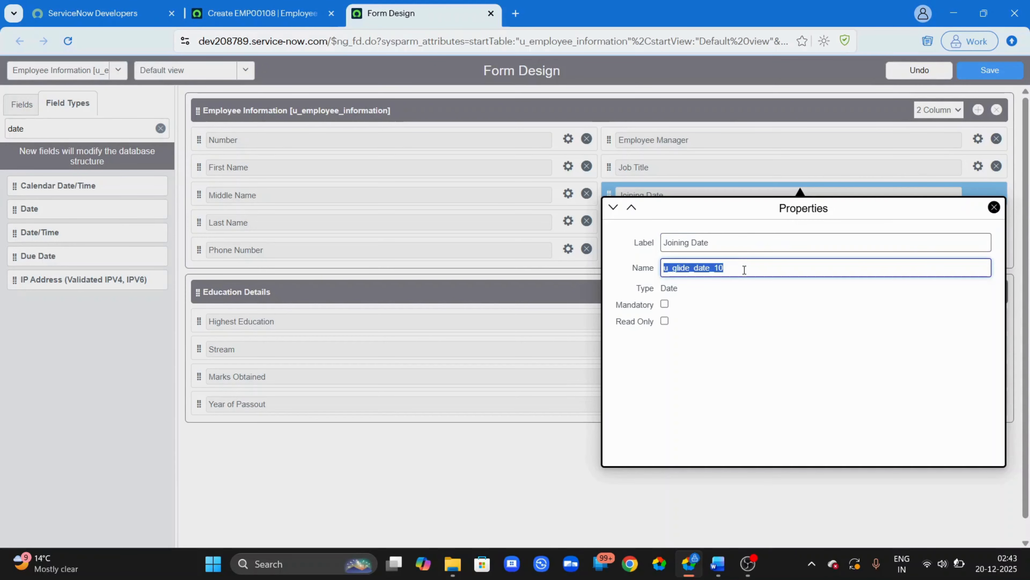
pyautogui.write('U_jp')
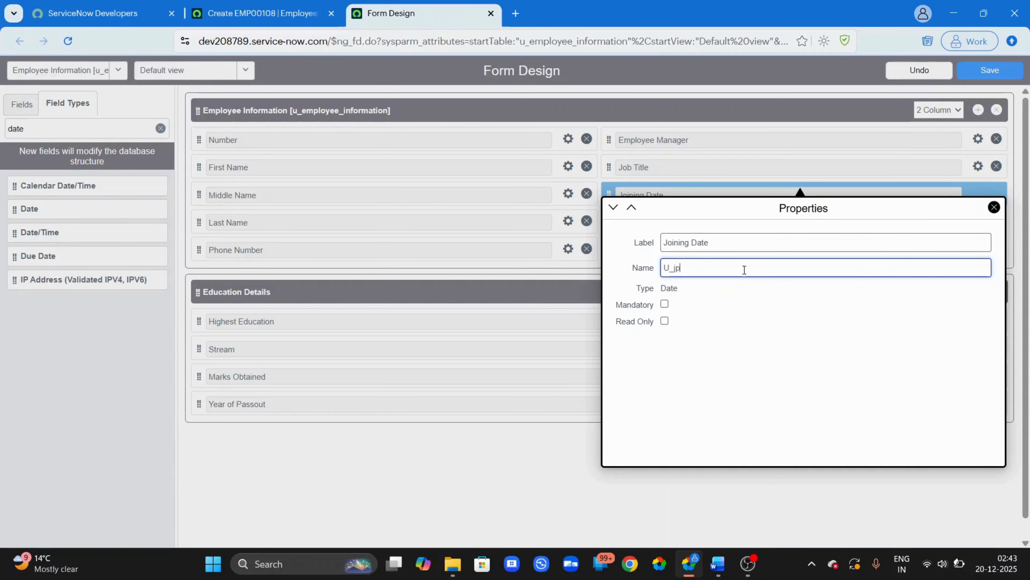
pyautogui.write('iningdate')
pyautogui.click(994, 207)
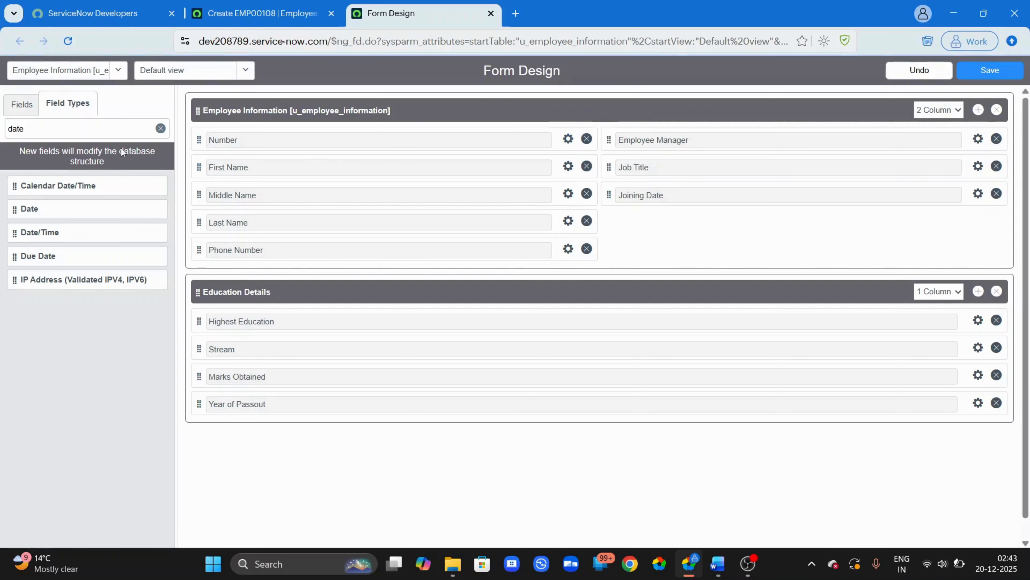
# Find the Reference field type and add a Reference field below Joining Date in the Employee Information section
pyautogui.click(148, 128)
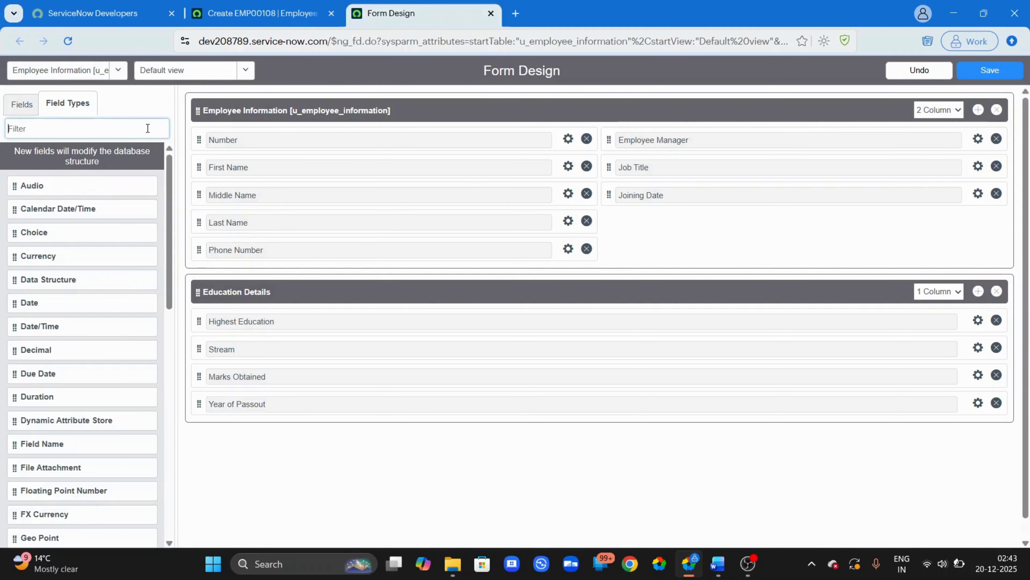
pyautogui.write('refe')
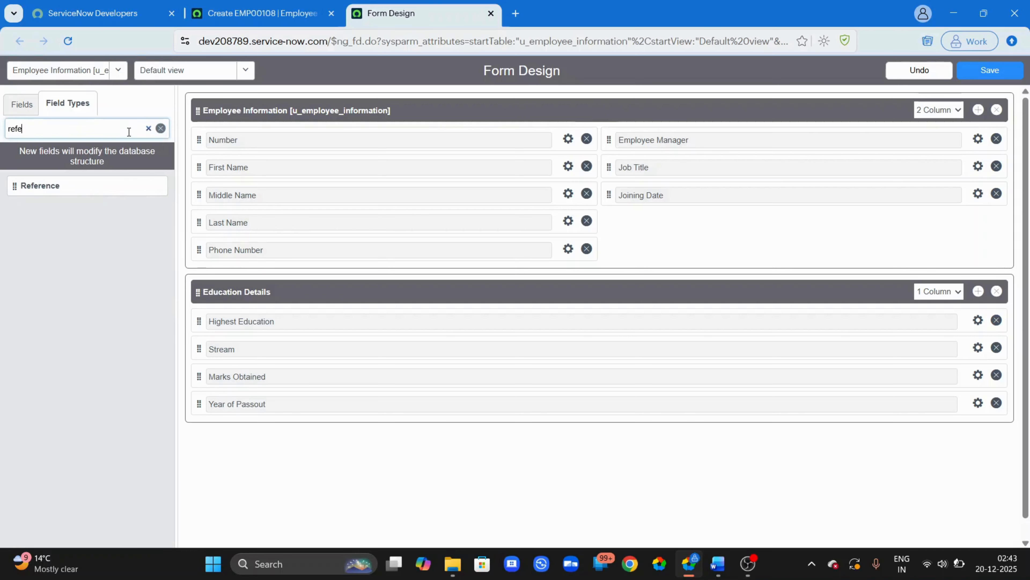
pyautogui.moveTo(35, 181); pyautogui.dragTo(698, 231)
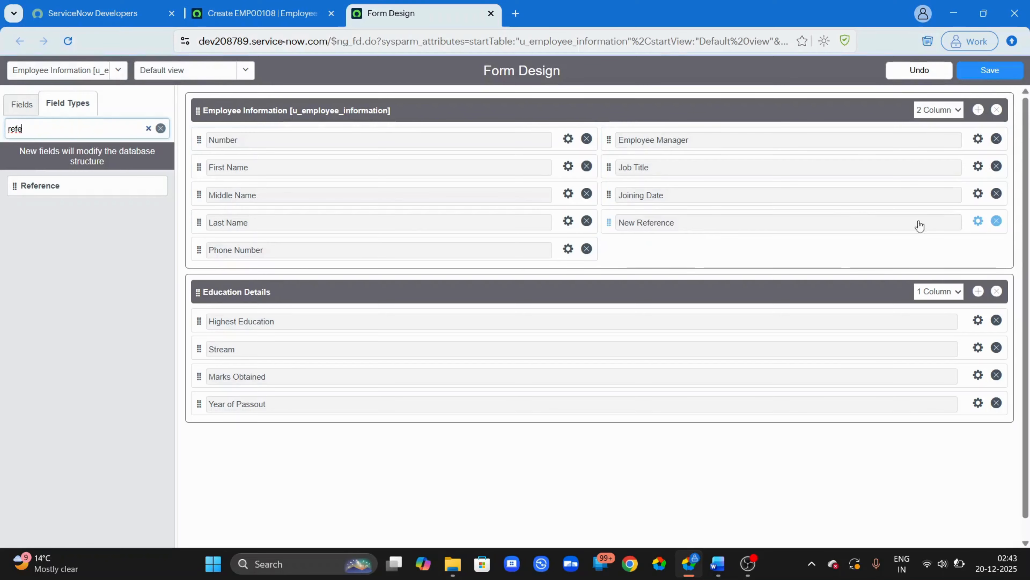
# Set the new Reference field's label to Department
pyautogui.click(979, 221)
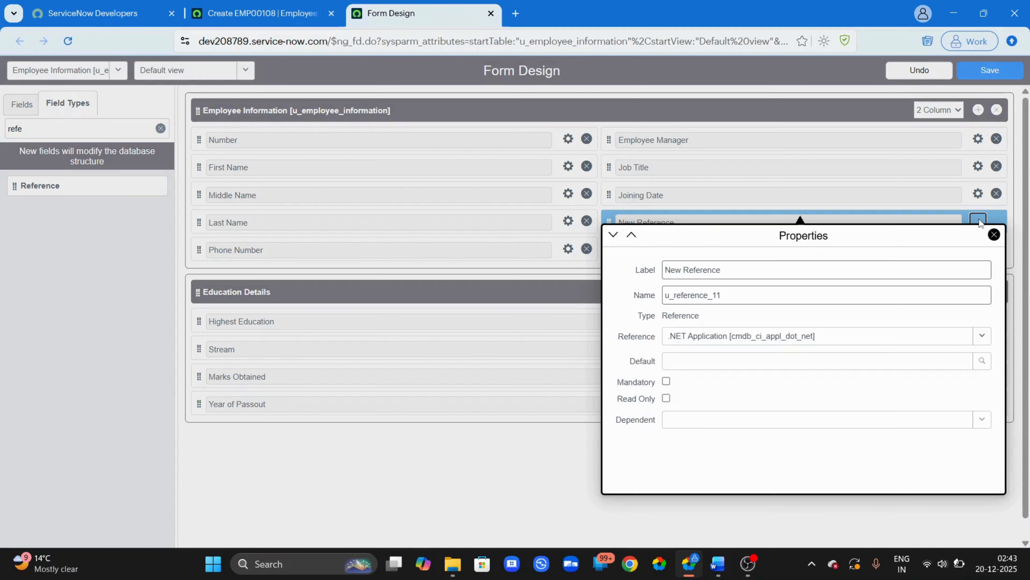
pyautogui.write('refe')
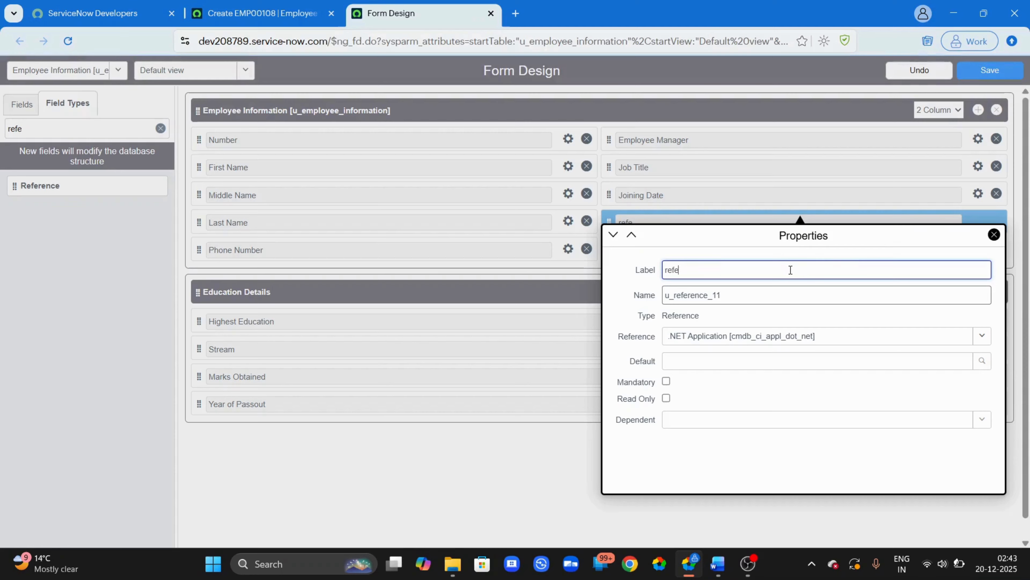
pyautogui.press('BackSpace')
pyautogui.press('BackSpace')
pyautogui.press('BackSpace')
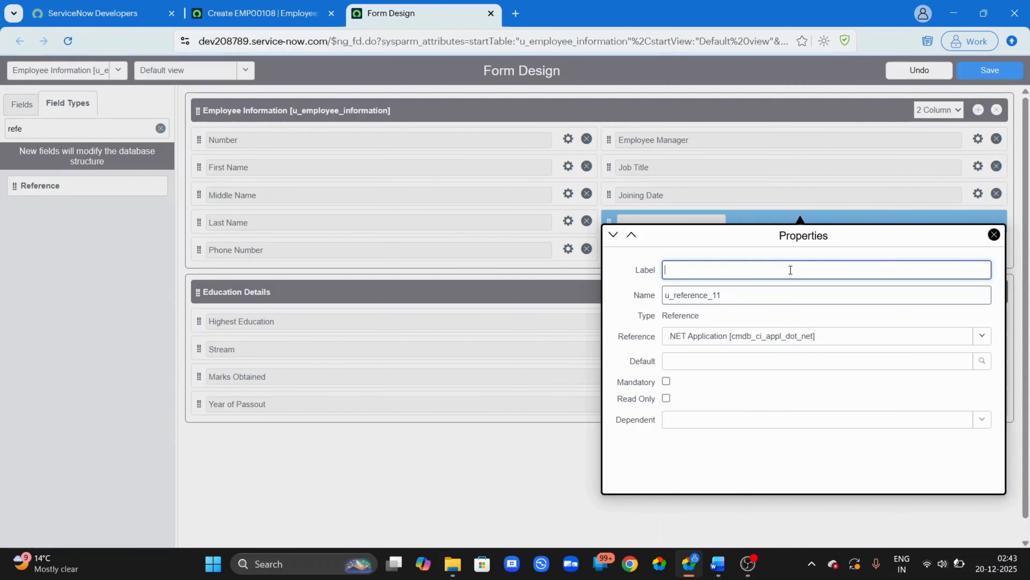
pyautogui.write('Departmeent')
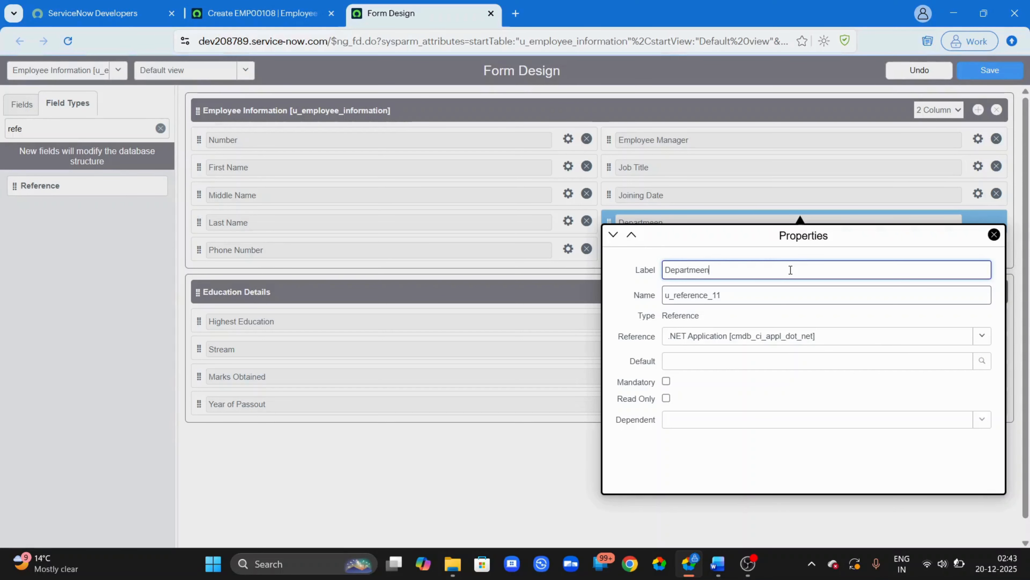
pyautogui.press('BackSpace')
pyautogui.press('BackSpace')
pyautogui.write('nt')
# Set the Department field's name to u_department and close its properties
pyautogui.doubleClick(767, 298)
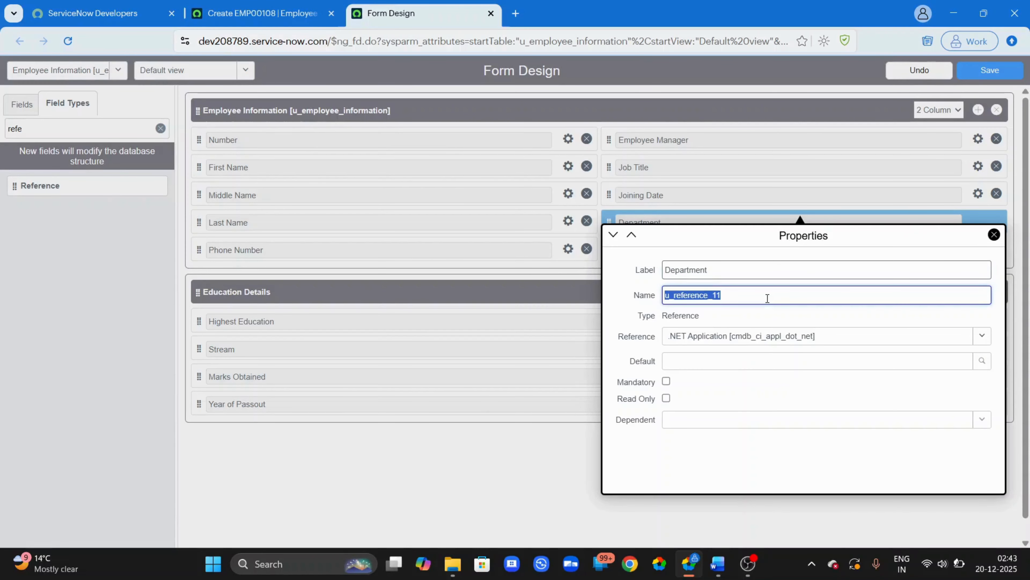
pyautogui.write('u_de')
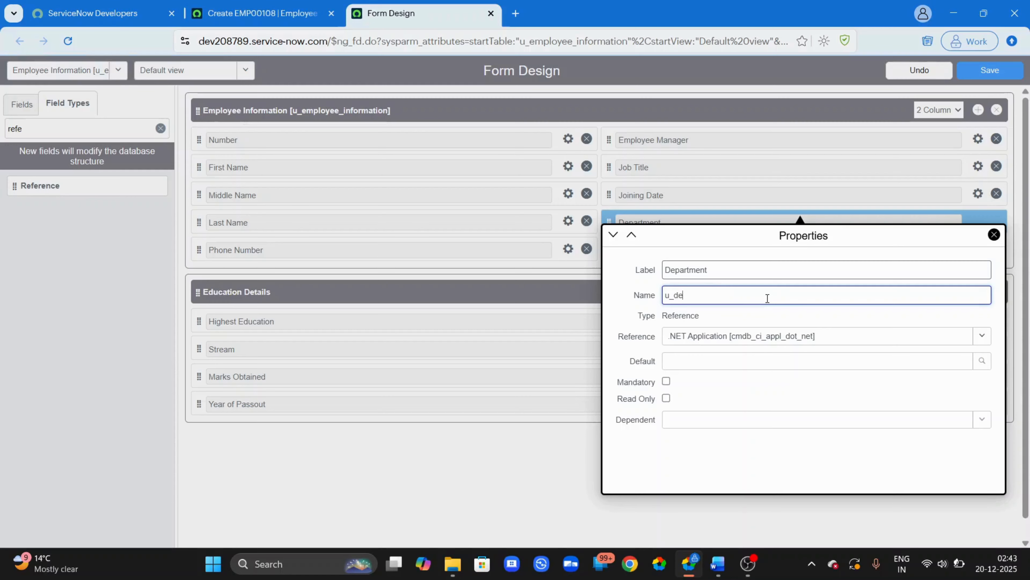
pyautogui.write('partmeent')
pyautogui.press('BackSpace')
pyautogui.press('BackSpace')
pyautogui.click(994, 234)
# Save the form design and reload the new-record form of Employee Information to show the added fields
pyautogui.click(993, 71)
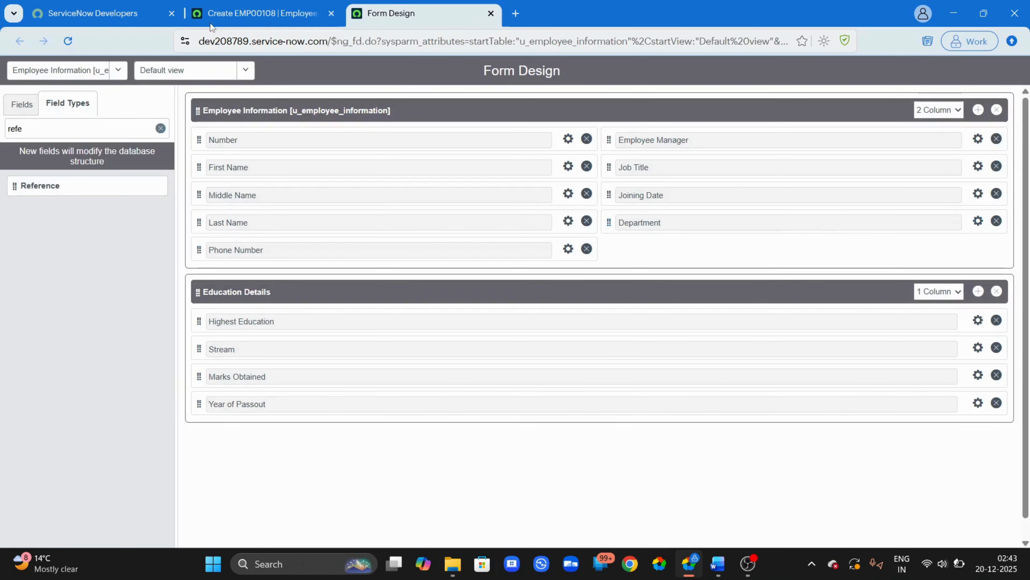
pyautogui.click(233, 17)
pyautogui.rightClick(640, 114)
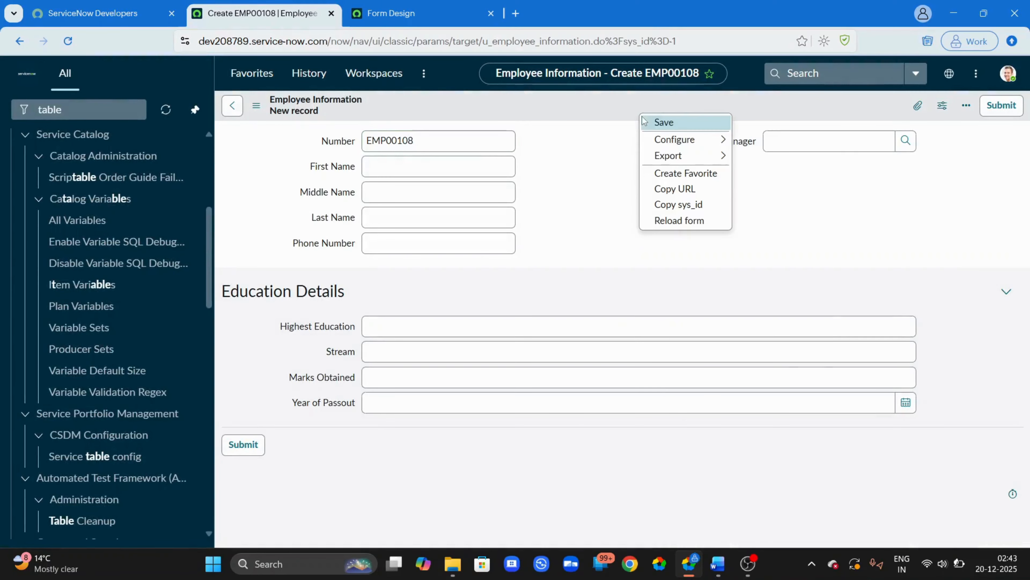
pyautogui.click(669, 222)
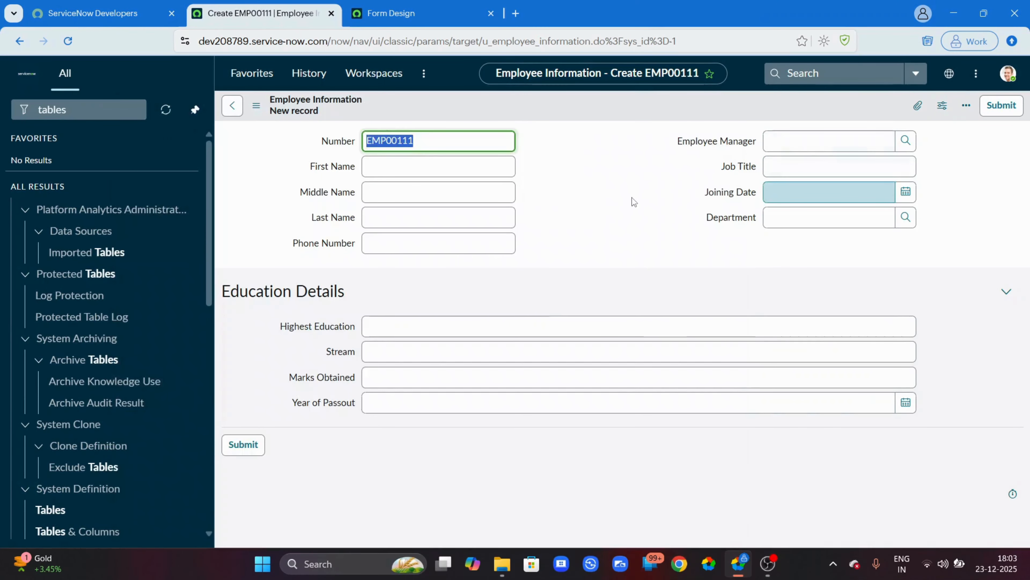